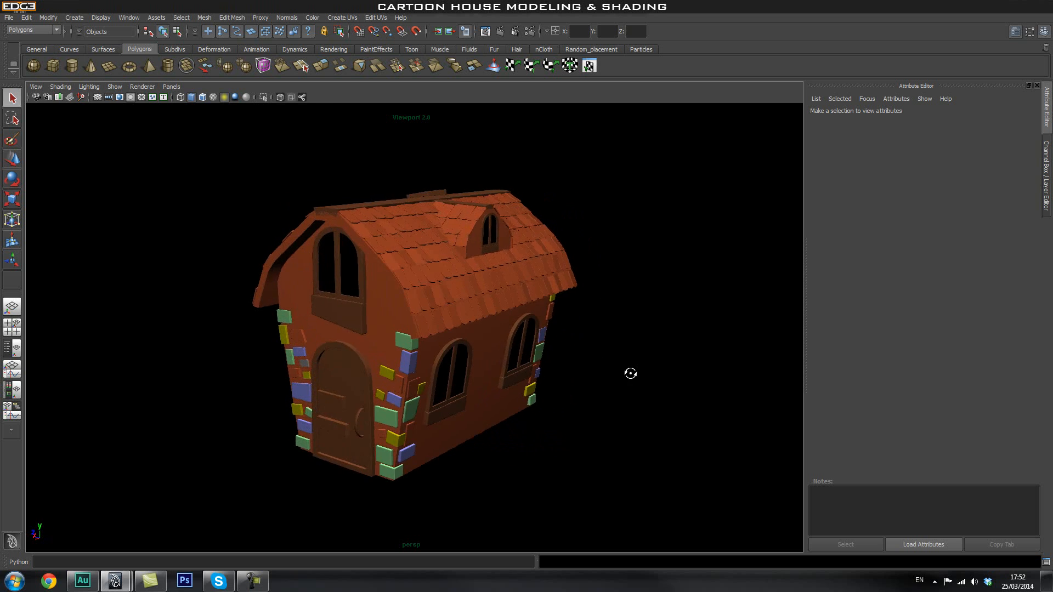
Step: Examine the finished cartoon house from several angles, including the front wall, side windows and tiled roof
alt+drag(418, 383, 467, 356)
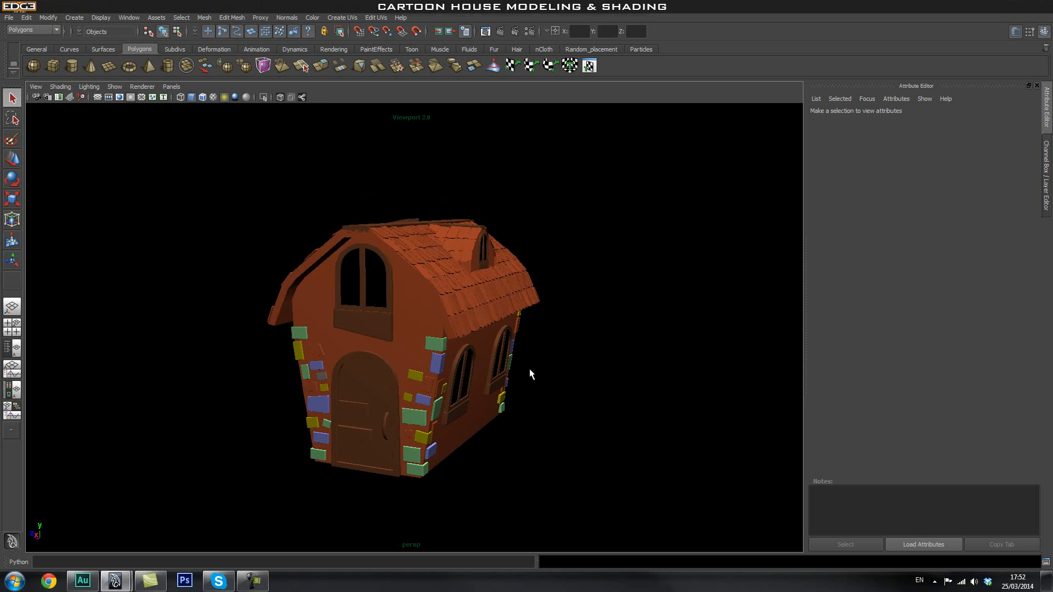
alt+drag(561, 362, 508, 369)
mouse_move(508, 369)
alt+middle_down()
mouse_move(518, 346)
mouse_move(510, 362)
alt+middle_up()
mouse_move(511, 363)
alt+mouse_down()
mouse_move(446, 369)
mouse_move(521, 369)
alt+mouse_up()
scroll(513, 361, up, 2)
alt+middle_drag(513, 361, 513, 369)
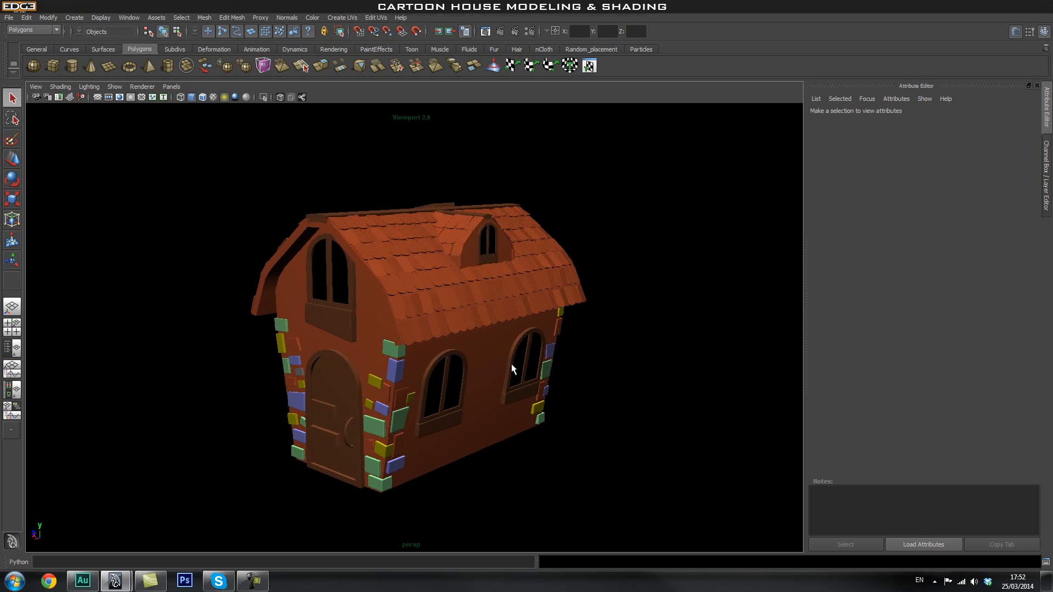
alt+drag(375, 384, 437, 364)
alt+middle_drag(437, 364, 439, 364)
alt+drag(439, 364, 480, 365)
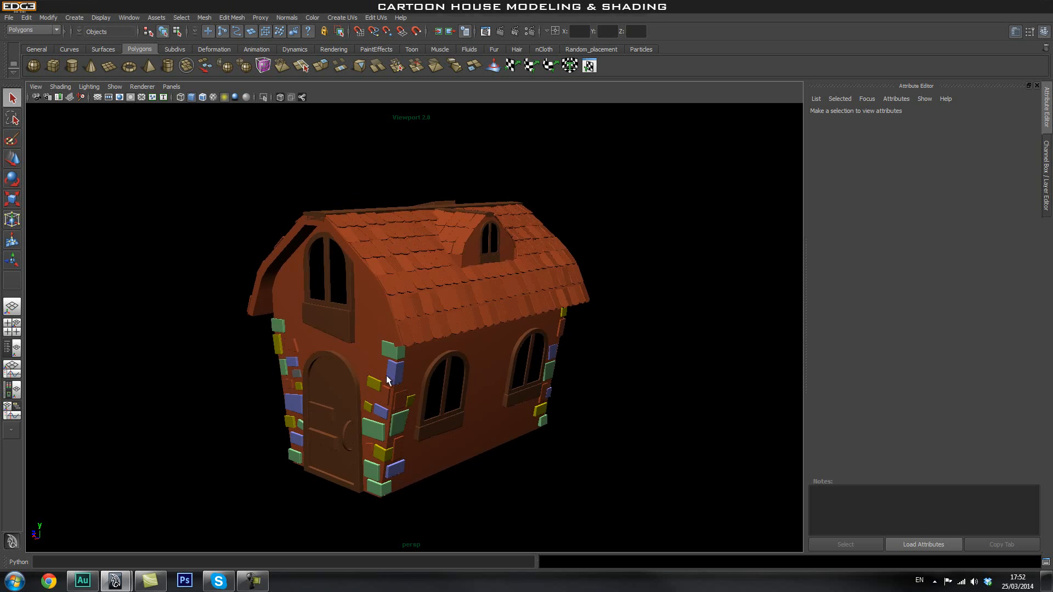
alt+drag(354, 359, 406, 311)
click(406, 310)
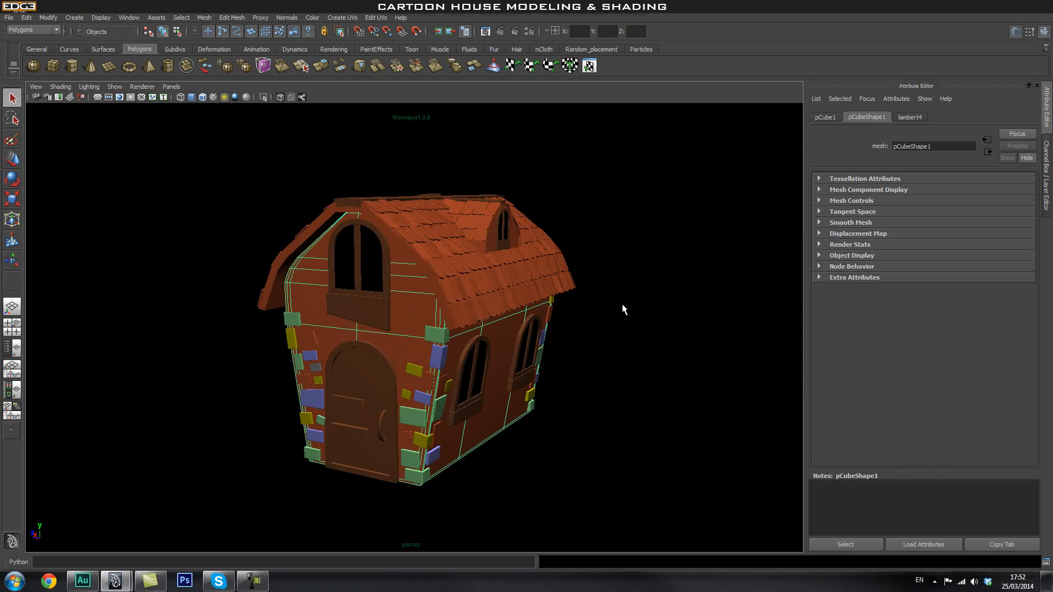
click(604, 307)
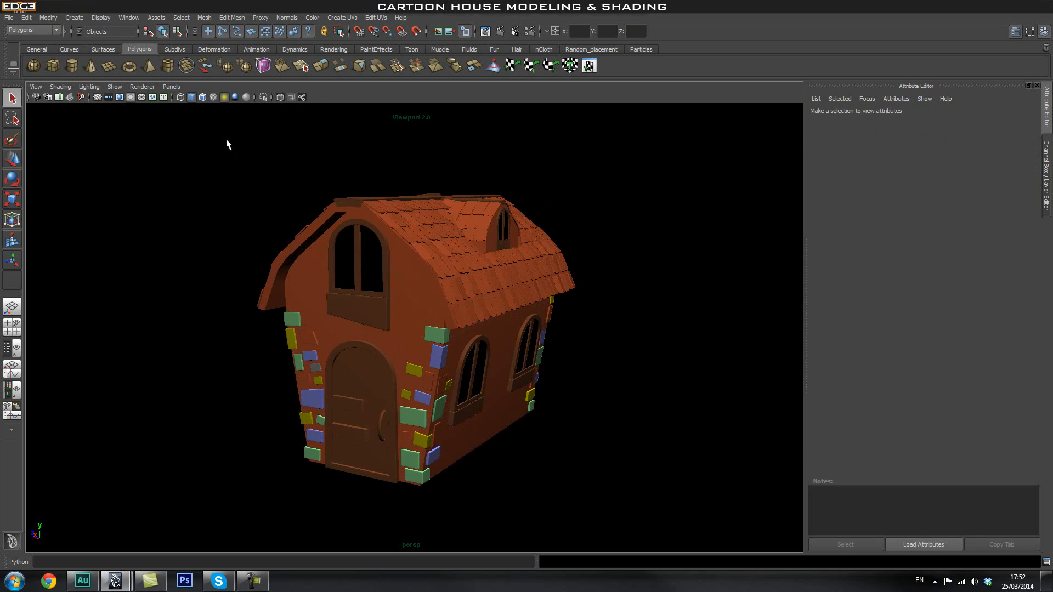
Step: Inspect the house's topology with wireframe on shaded, including close views of the roof tiles and corner stones
click(203, 98)
mouse_move(275, 263)
alt+mouse_down()
mouse_move(326, 294)
mouse_move(524, 313)
mouse_move(394, 316)
mouse_move(561, 322)
alt+mouse_up()
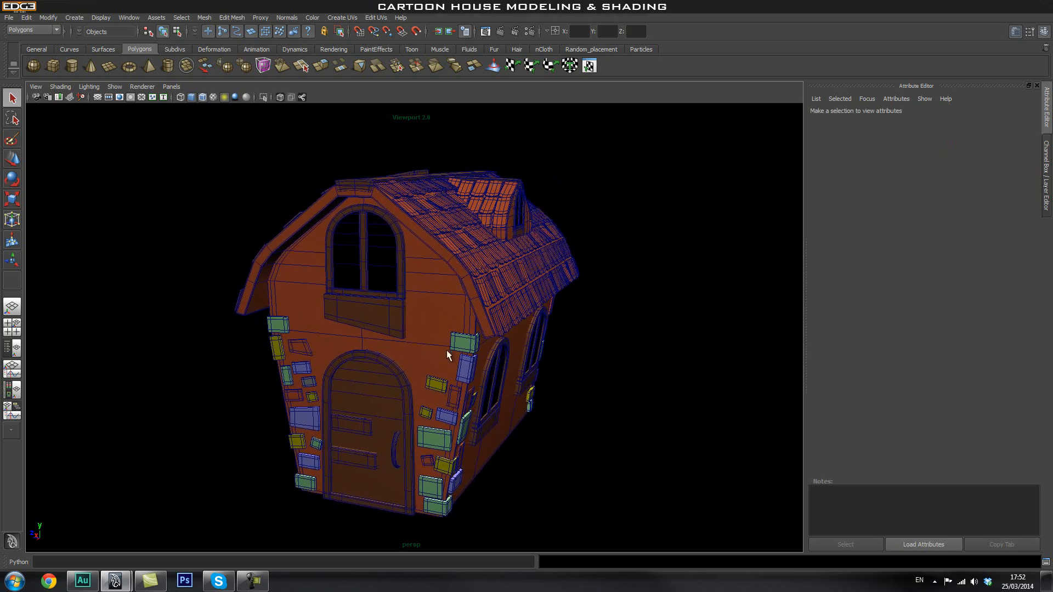
alt+middle_drag(427, 386, 425, 344)
alt+drag(422, 278, 583, 348)
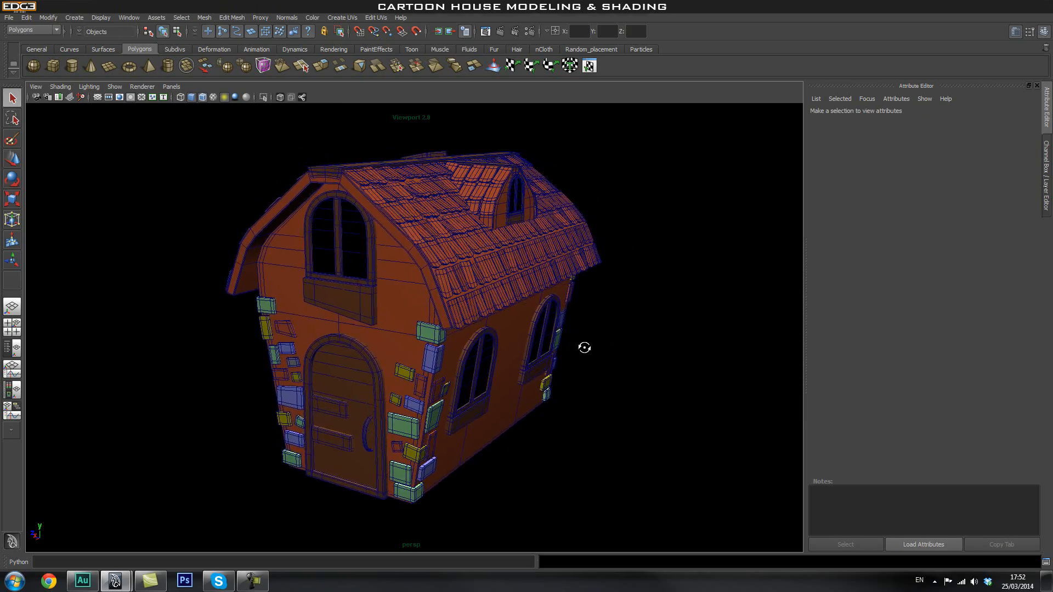
alt+right_drag(419, 341, 607, 352)
scroll(608, 352, down, 6)
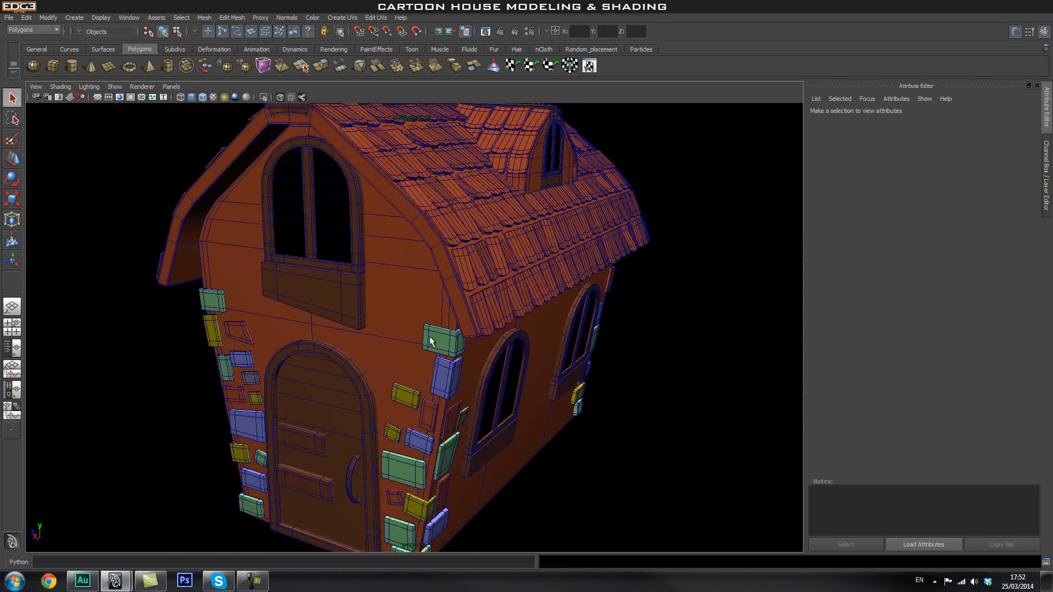
drag(462, 284, 308, 436)
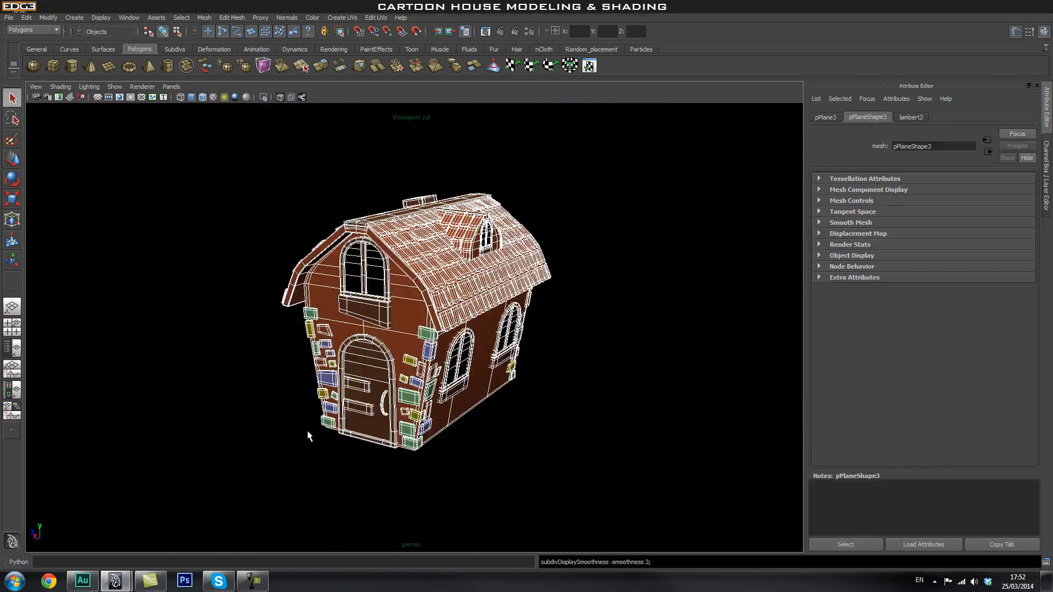
click(598, 409)
scroll(432, 350, up, 2)
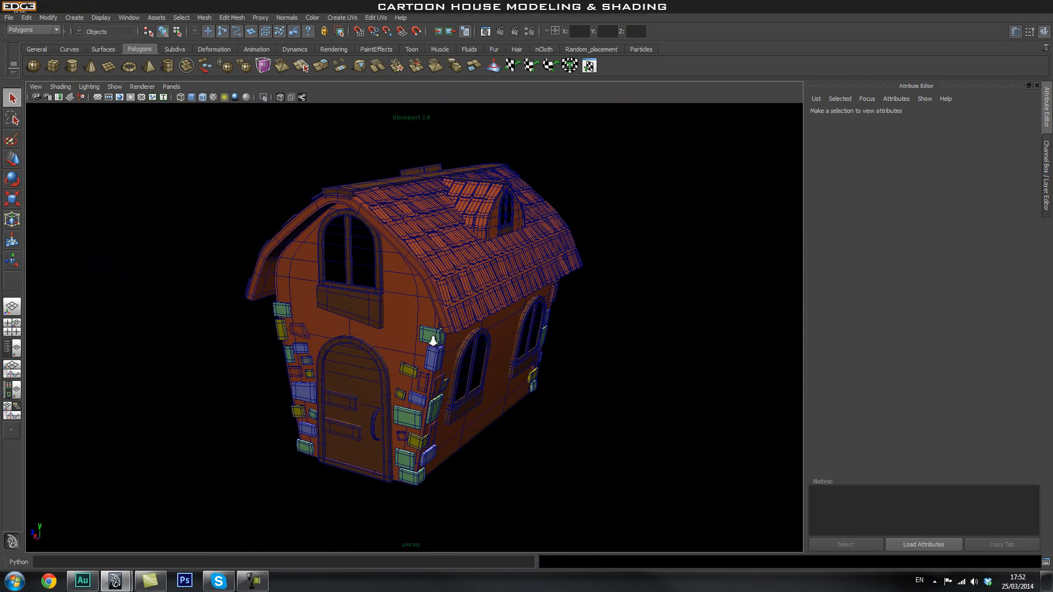
scroll(438, 309, up, 3)
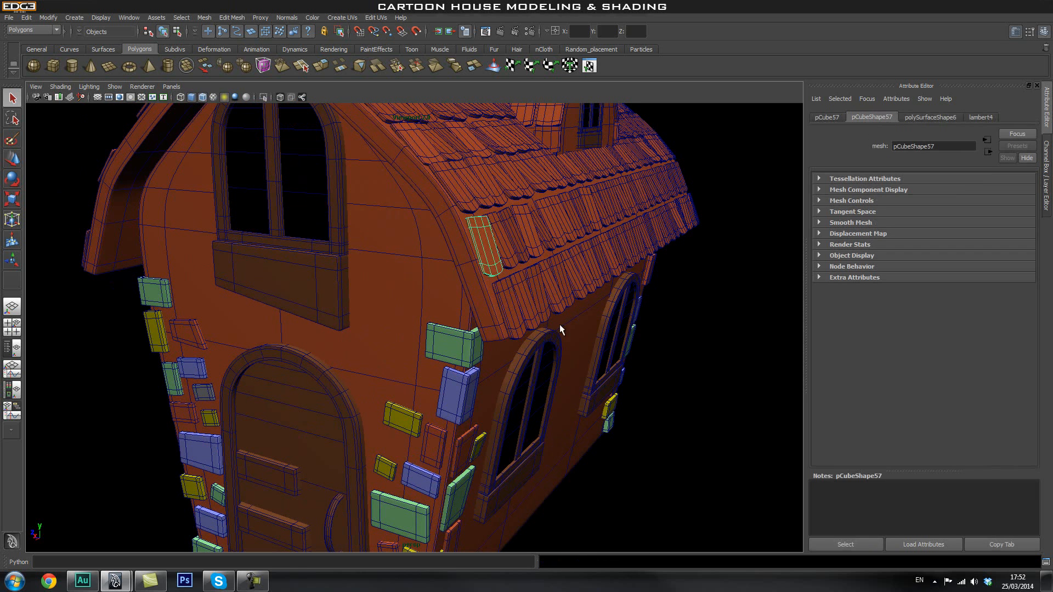
click(202, 99)
Step: Start a new empty scene without saving the changes to the cartoon house file
scroll(355, 275, down, 5)
mouse_move(355, 275)
alt+mouse_down()
mouse_move(548, 296)
mouse_move(469, 296)
mouse_move(602, 303)
mouse_move(508, 294)
mouse_move(515, 302)
mouse_move(405, 274)
alt+mouse_up()
click(9, 18)
click(25, 26)
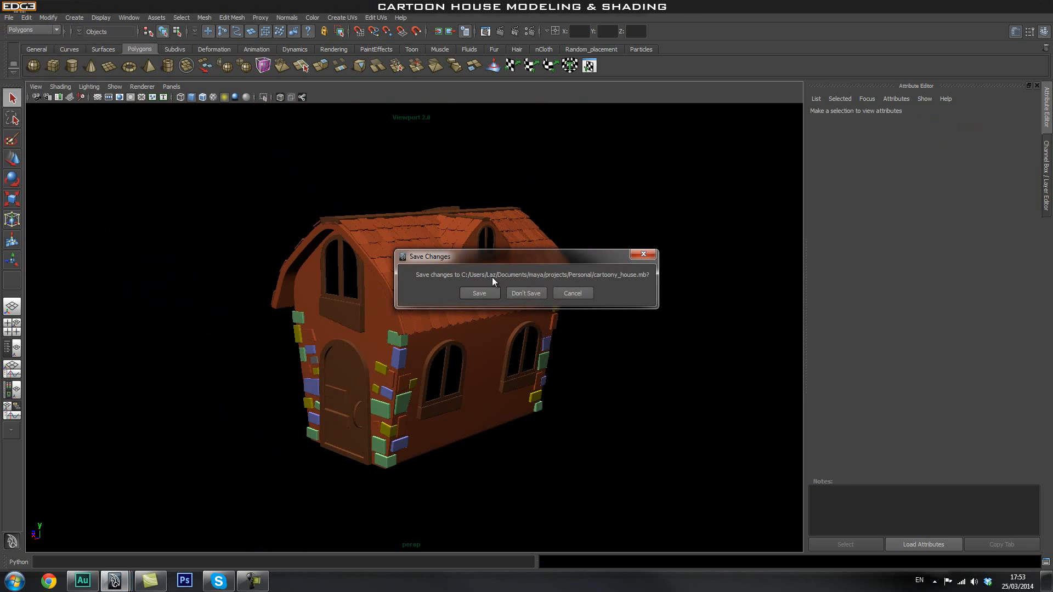
click(524, 293)
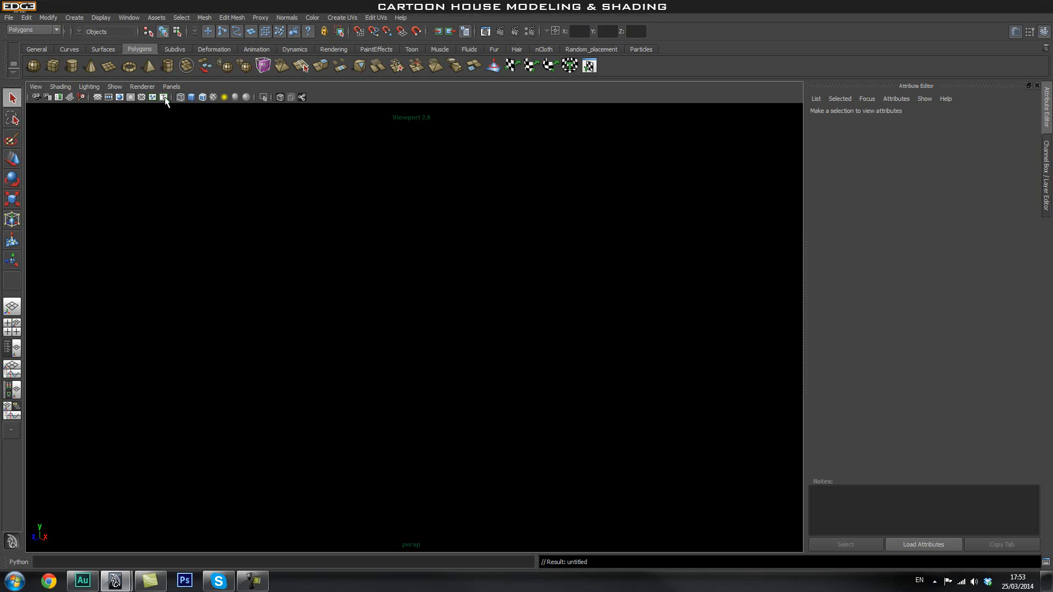
Step: Show the grid in the viewport and cycle the background colour to the blue-to-black gradient
click(97, 98)
alt+drag(380, 282, 422, 204)
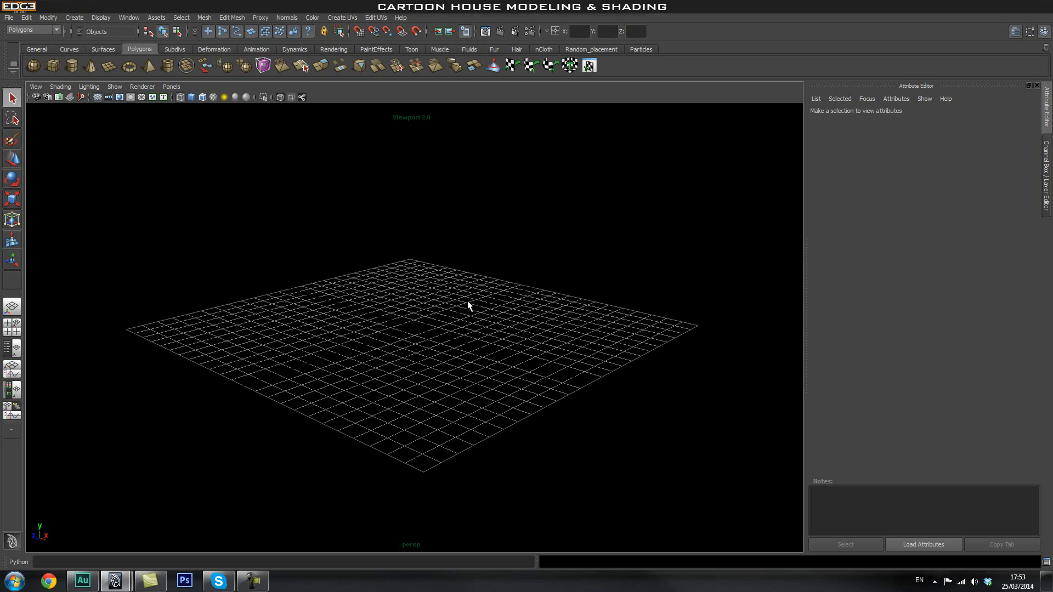
key(alt+b)
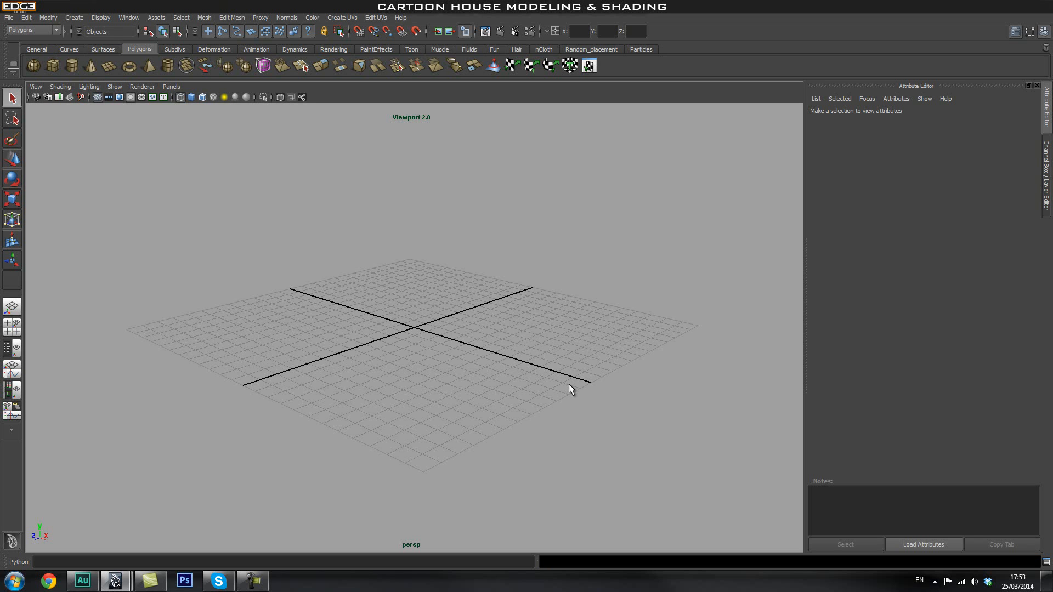
key(alt+b)
key(alt+b)
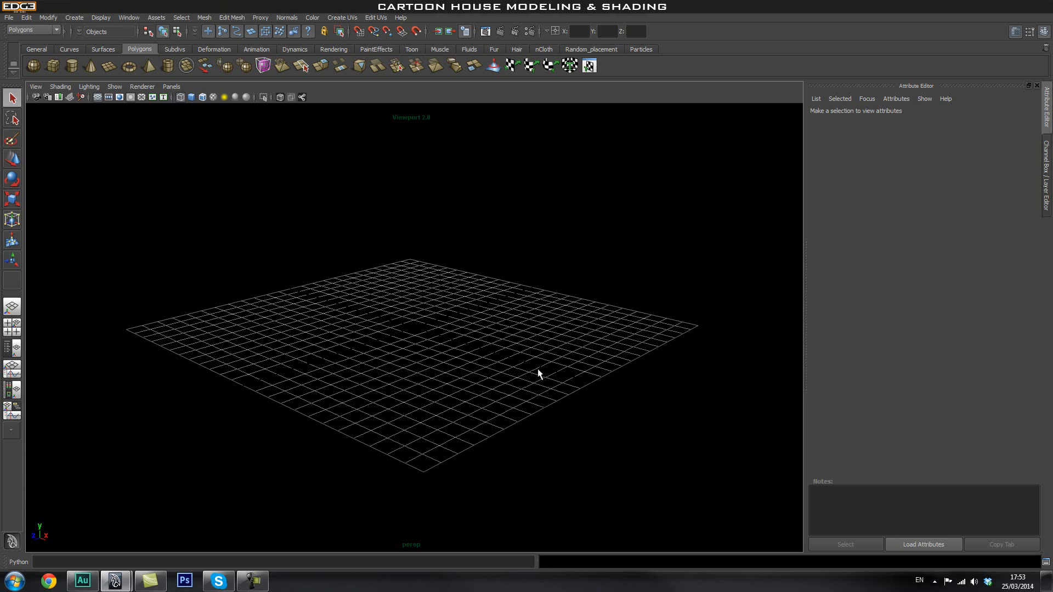
alt+drag(538, 373, 599, 338)
key(alt+b)
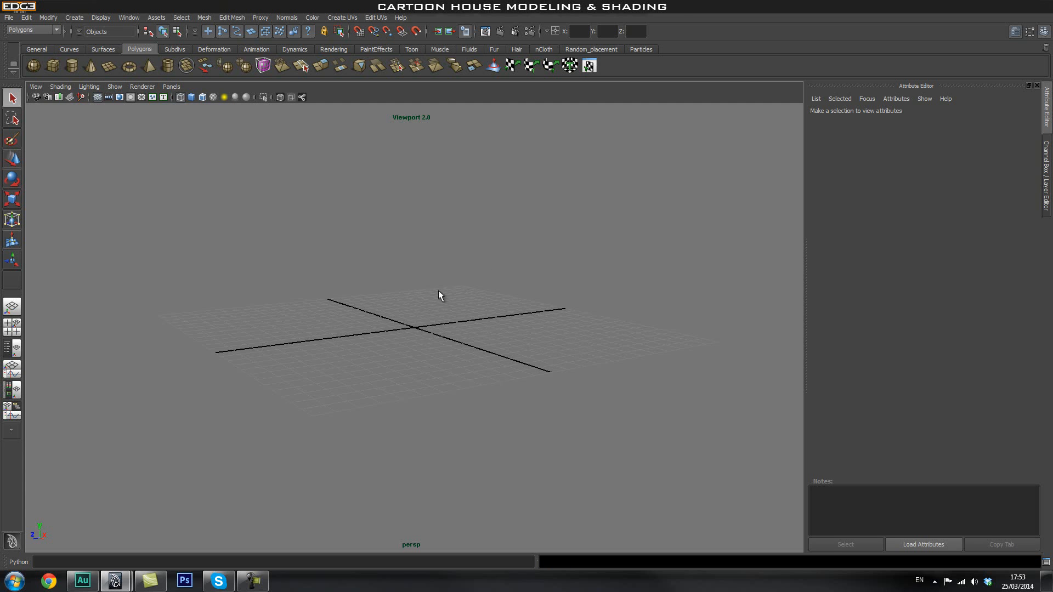
key(alt+b)
key(alt+b)
mouse_move(474, 325)
alt+mouse_down()
mouse_move(470, 313)
mouse_move(384, 312)
mouse_move(515, 358)
mouse_move(486, 310)
alt+mouse_up()
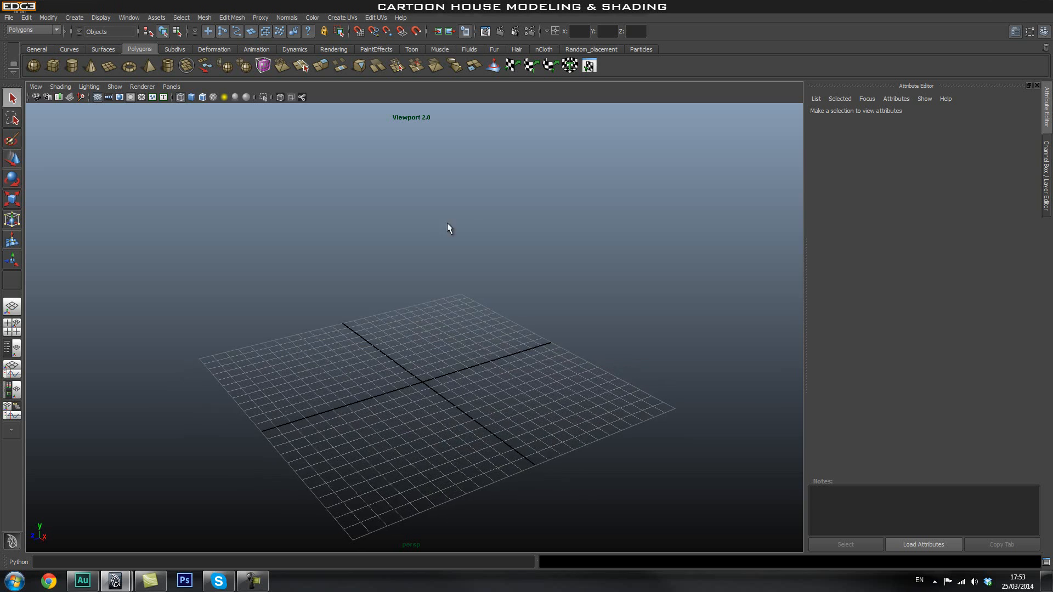
alt+drag(478, 431, 443, 395)
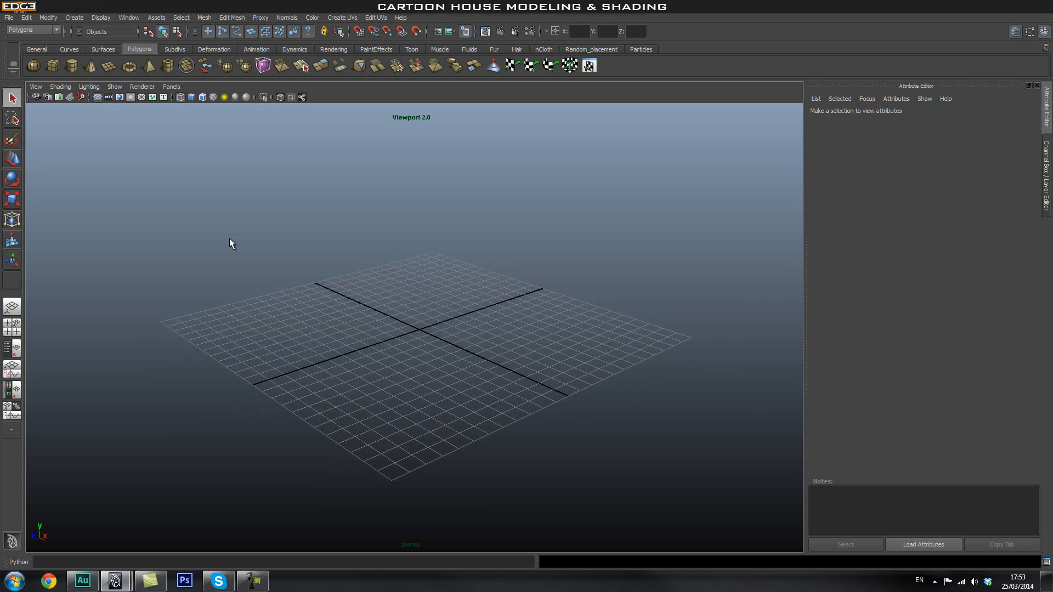
Step: Detach the UI Elements display options as a floating window and place it over the viewport
click(128, 18)
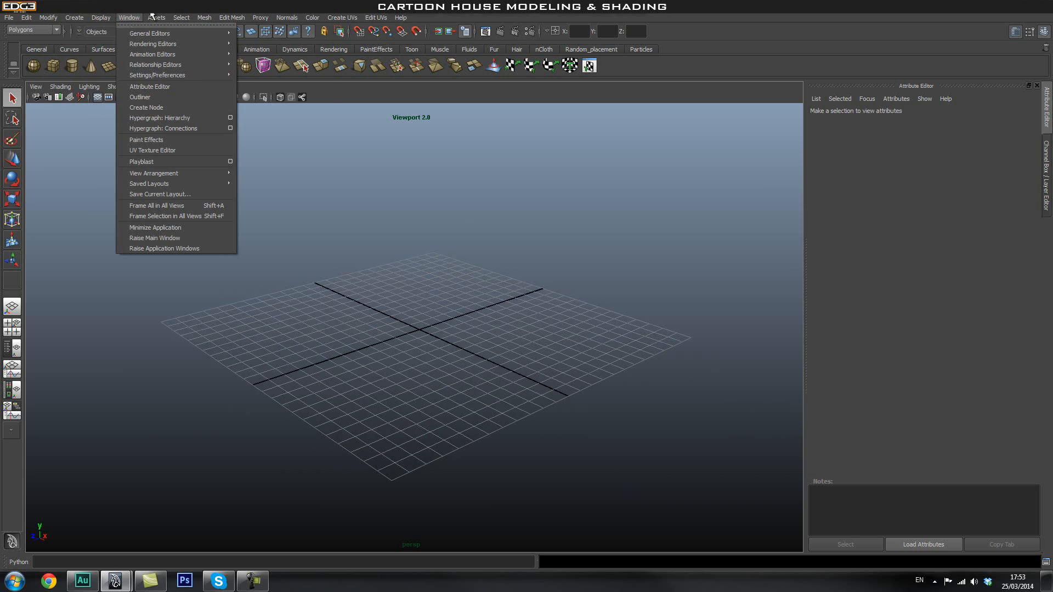
click(522, 255)
click(102, 18)
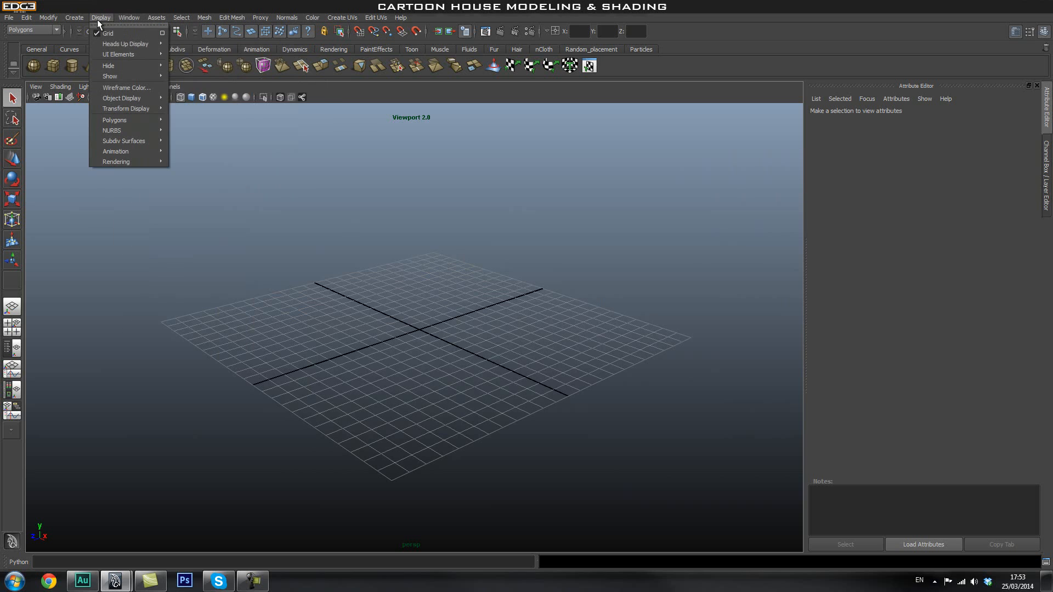
mouse_move(118, 54)
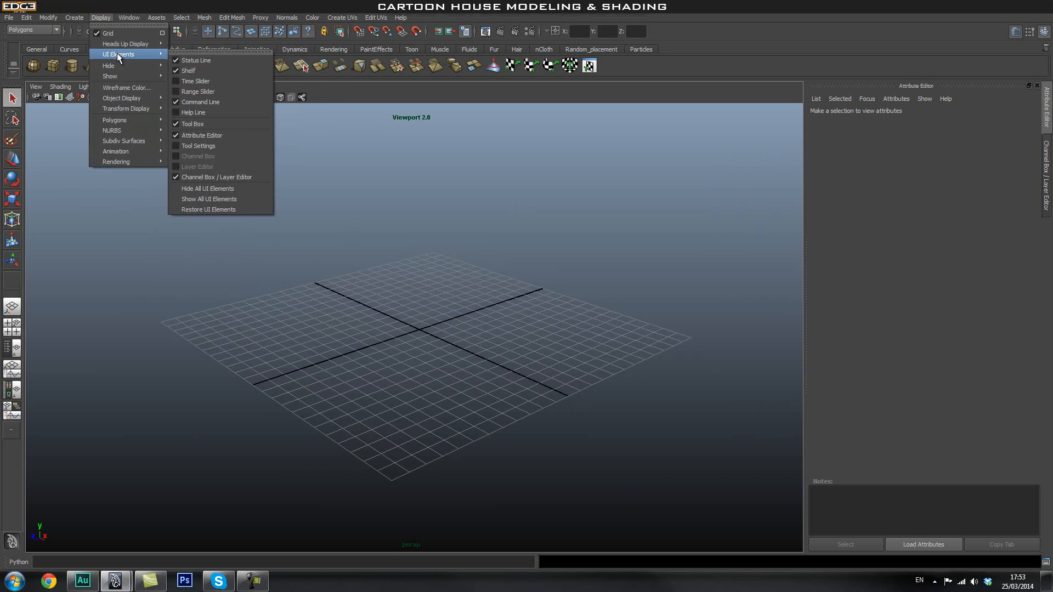
click(213, 51)
drag(220, 41, 723, 137)
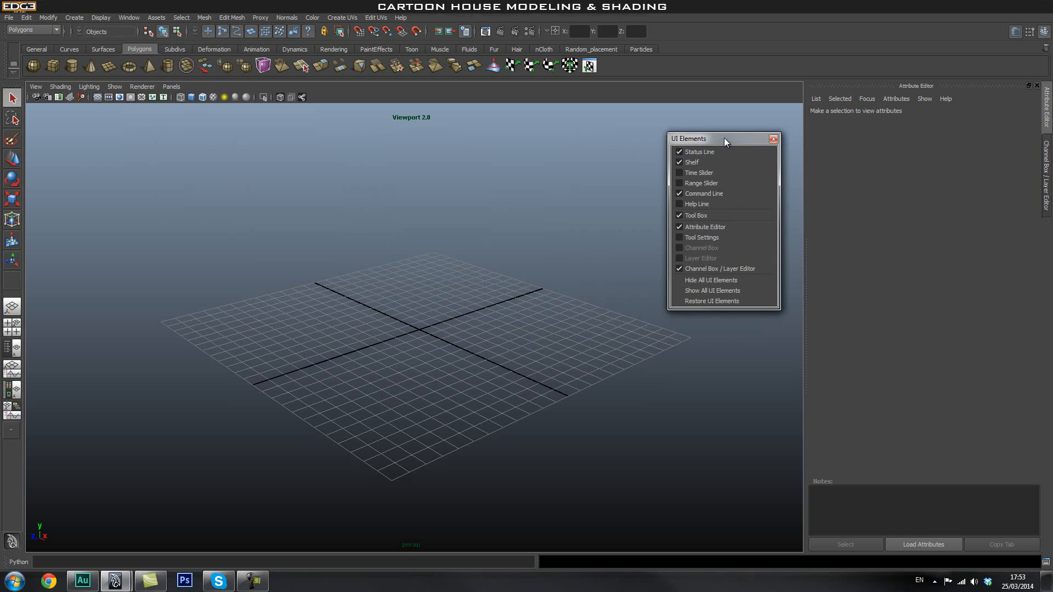
Step: Show the Time Slider, Range Slider and Help Line, and hide all three again
click(711, 174)
click(712, 183)
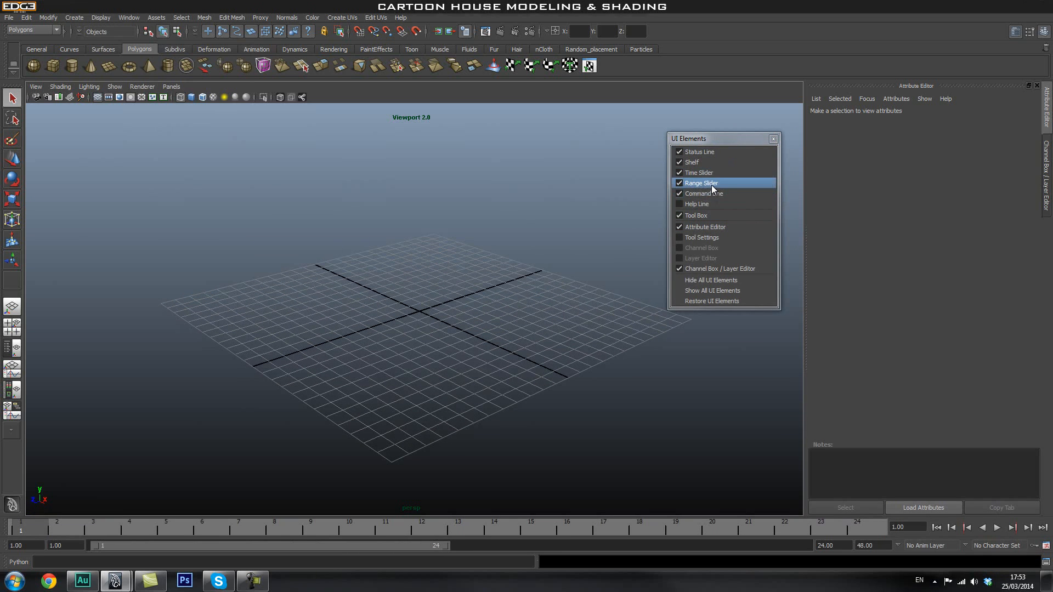
click(709, 203)
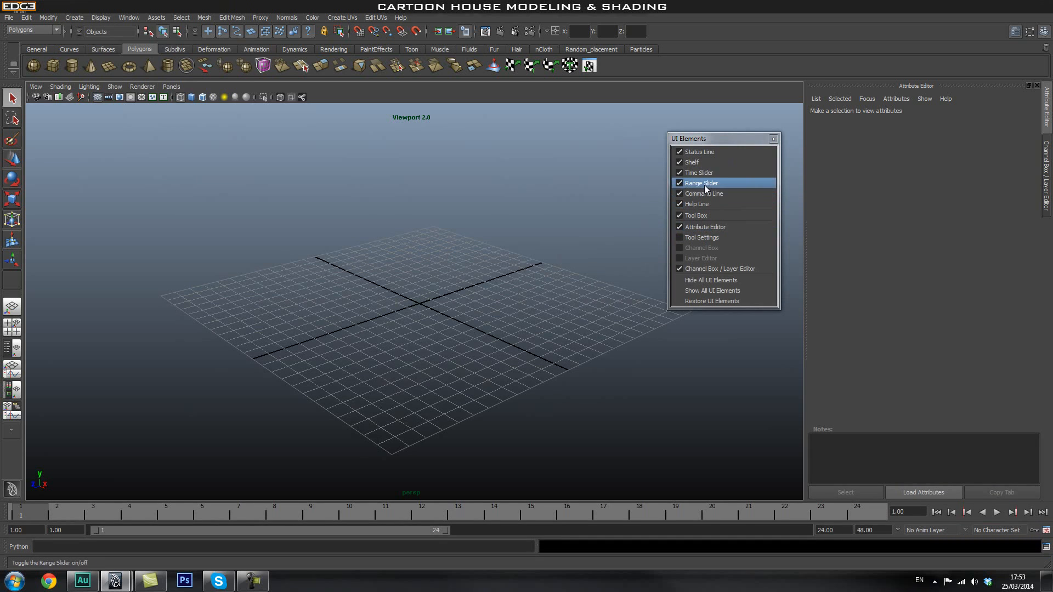
click(684, 176)
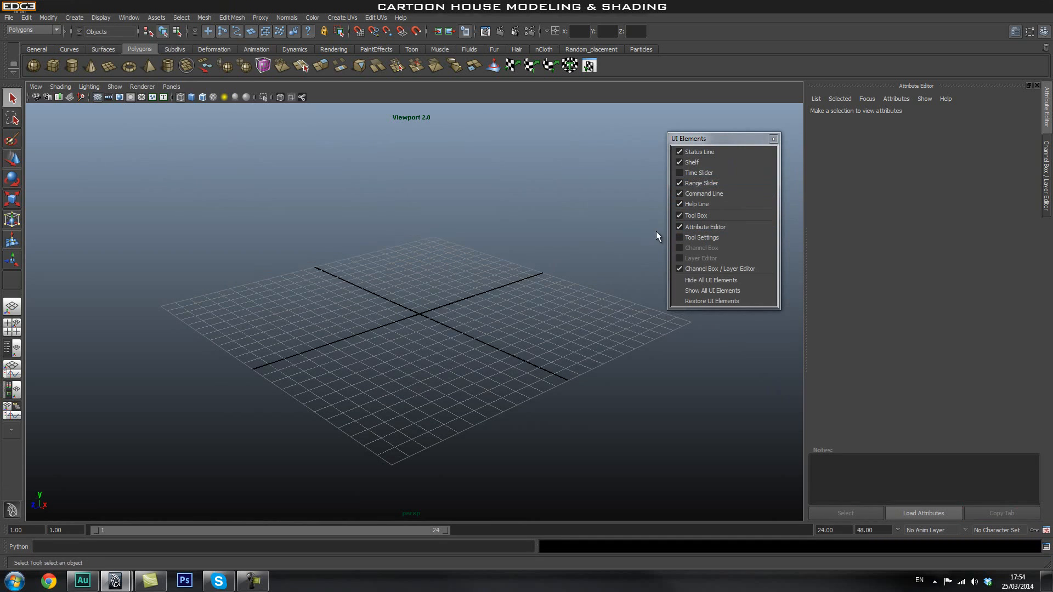
click(710, 183)
click(712, 202)
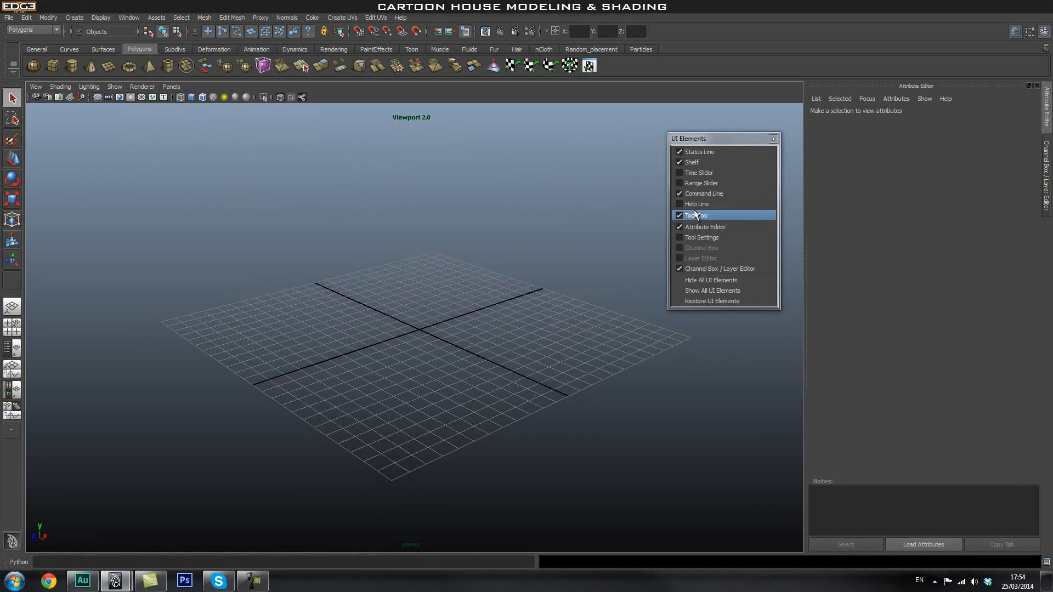
Step: Hide the Command Line and close the floating UI Elements window
alt+drag(429, 291, 548, 284)
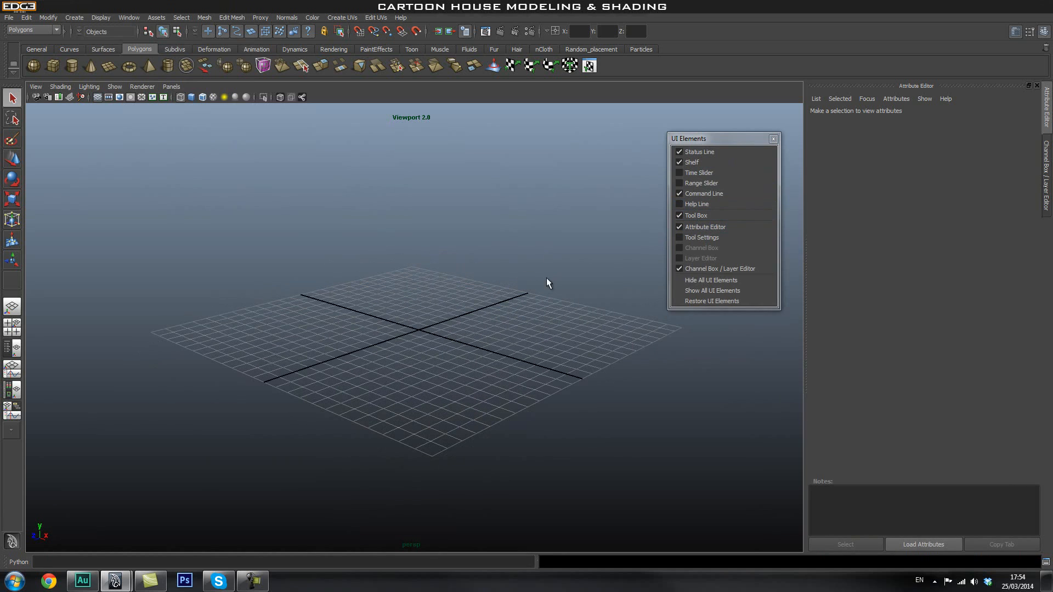
click(701, 193)
mouse_move(532, 242)
alt+mouse_down()
mouse_move(528, 251)
mouse_move(543, 250)
alt+mouse_up()
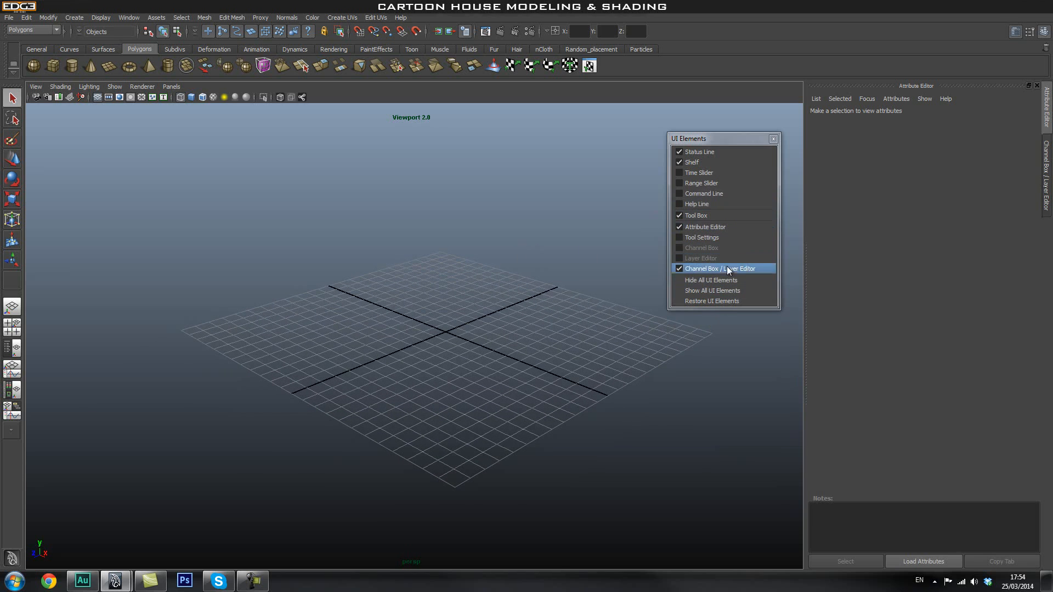
click(774, 140)
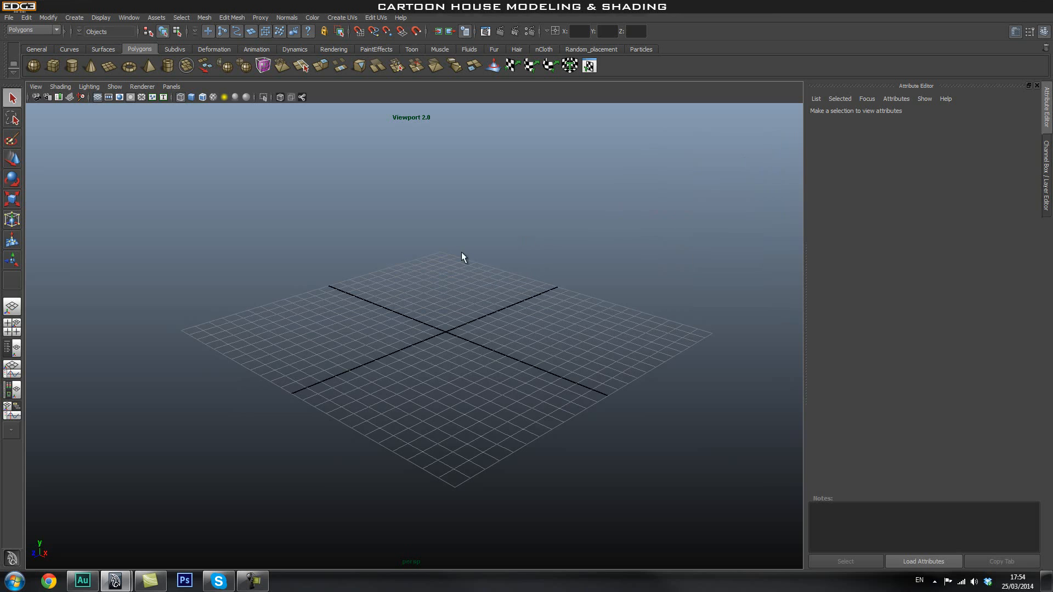
Step: Set the perspective viewport's renderer to Default Quality Rendering
mouse_move(515, 216)
alt+mouse_down()
mouse_move(536, 233)
mouse_move(517, 230)
alt+mouse_up()
click(171, 86)
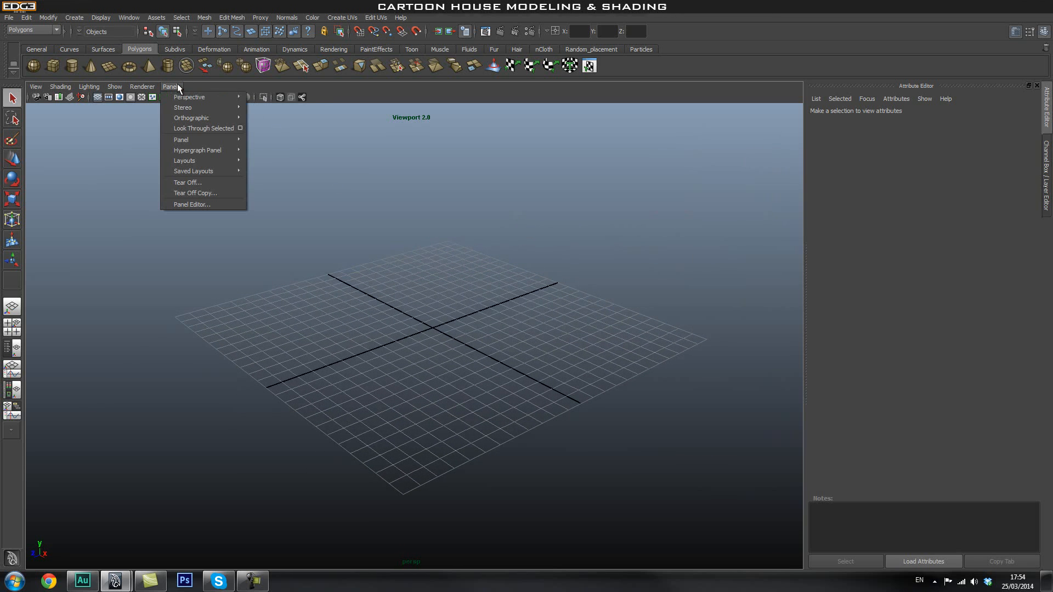
mouse_move(137, 86)
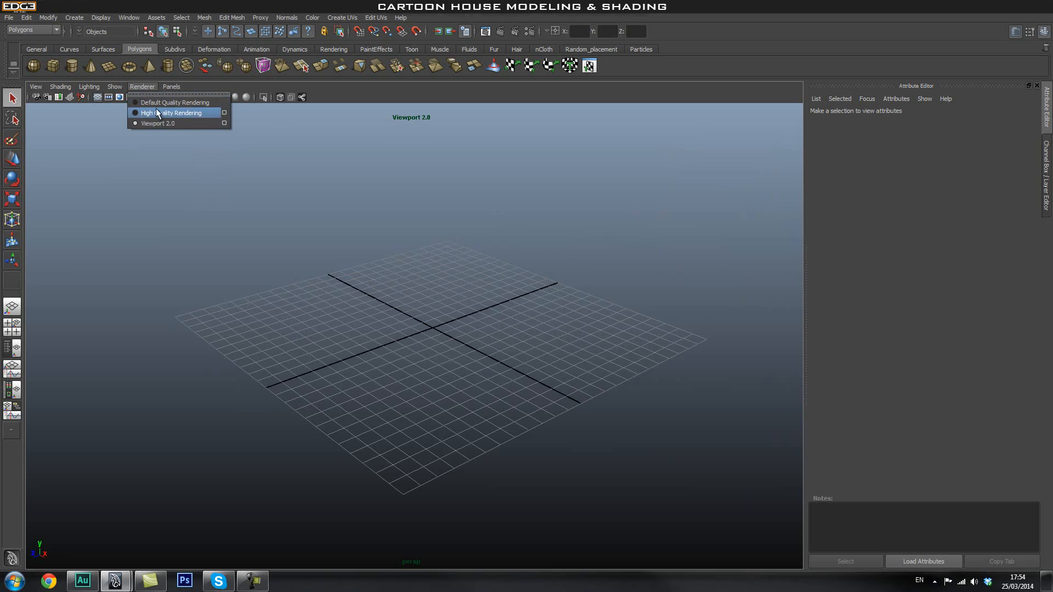
click(150, 104)
alt+drag(493, 258, 504, 261)
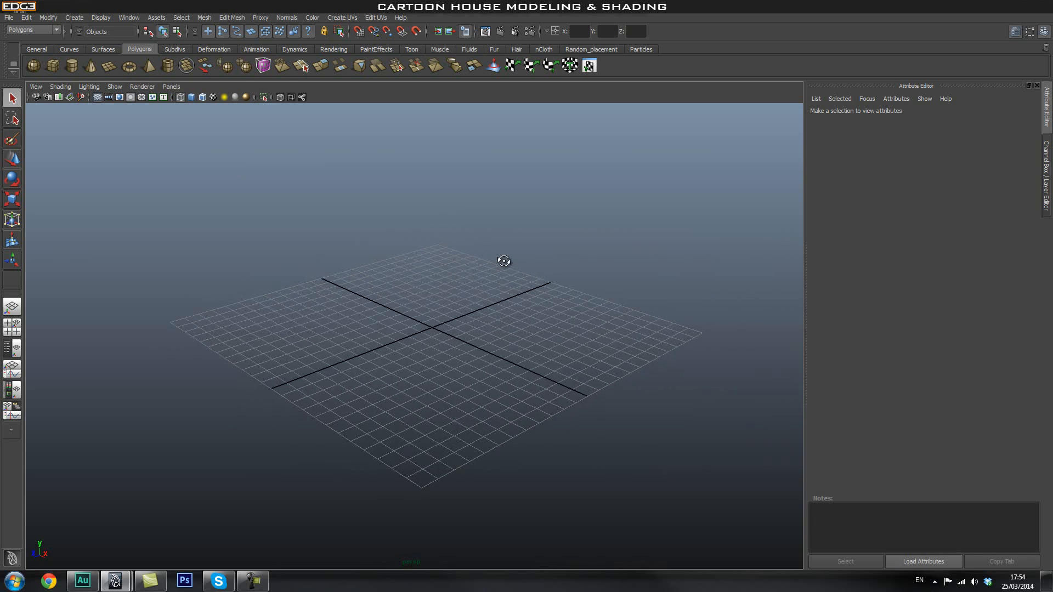
alt+middle_drag(492, 236, 488, 241)
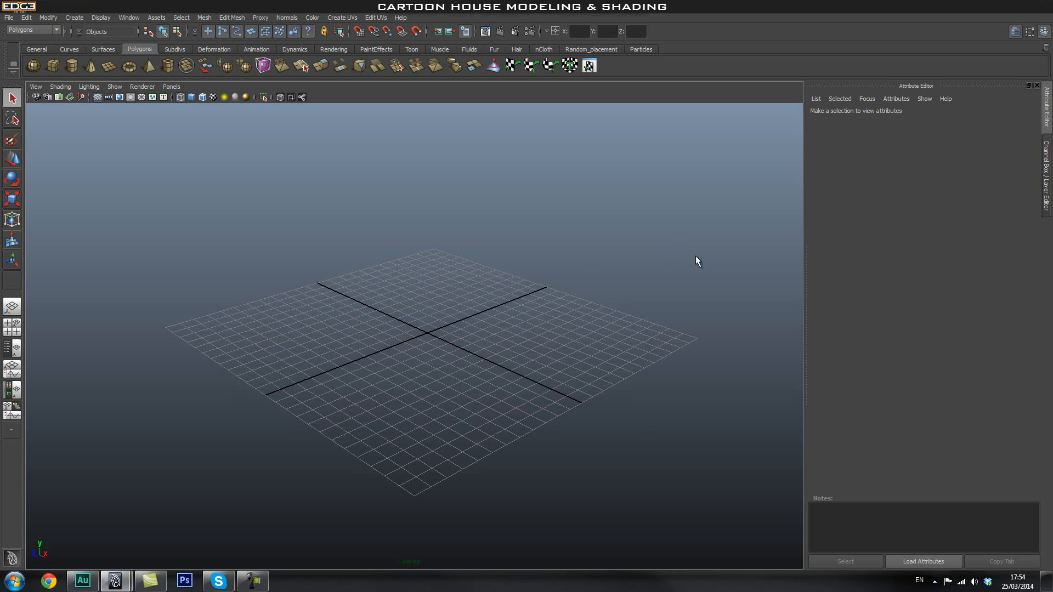
Step: Display the Channel Box / Layer Editor in place of the Attribute Editor
key(ctrl+a)
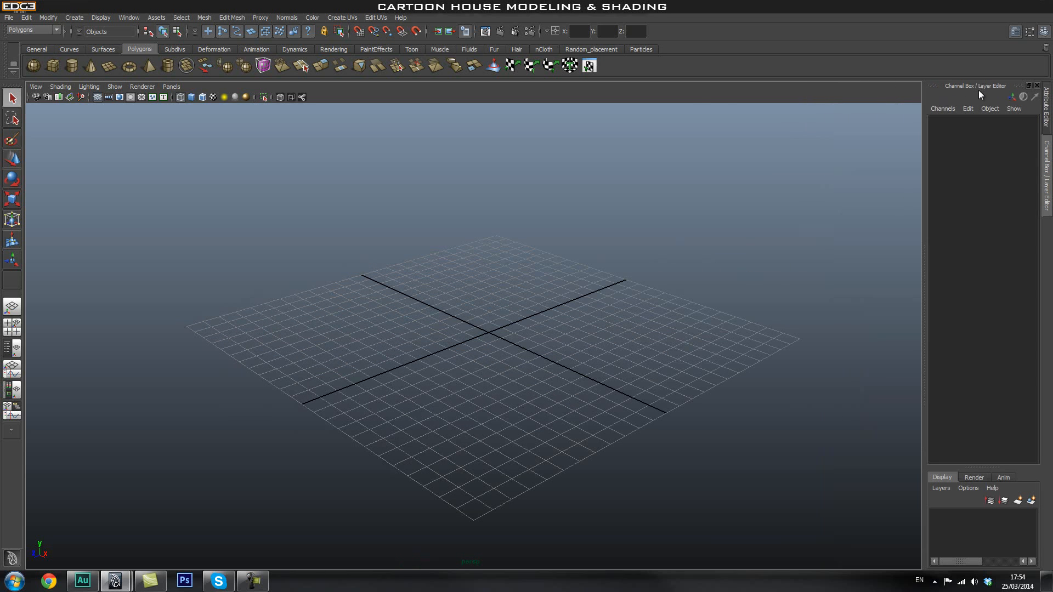
Step: Switch back and forth between the Attribute Editor and the Channel Box / Layer Editor, ending on the Channel Box
key(ctrl+a)
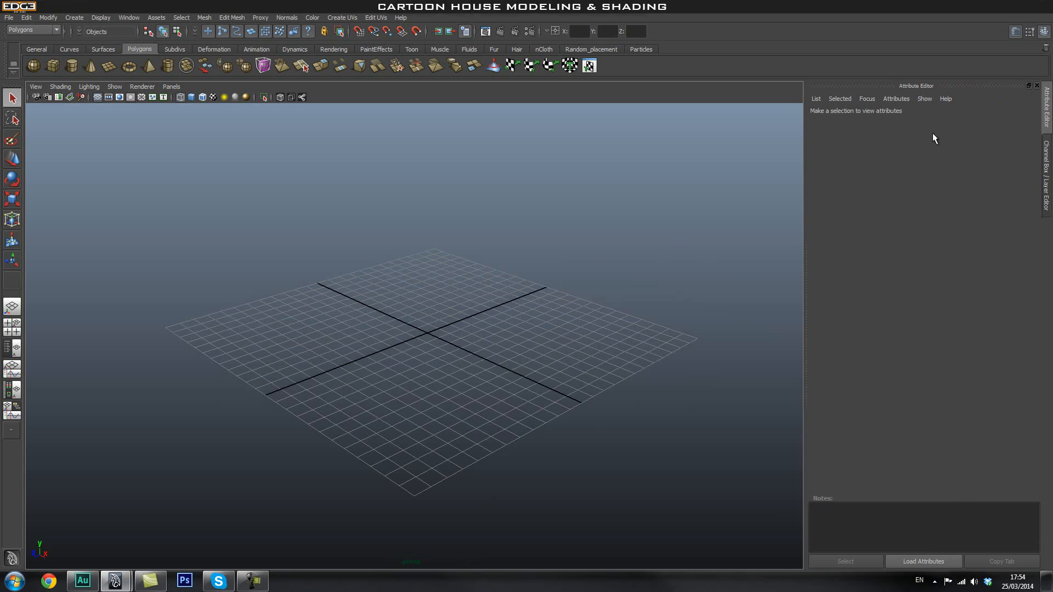
key(ctrl+a)
key(ctrl+a)
key(ctrl+a)
key(ctrl+a)
key(ctrl+a)
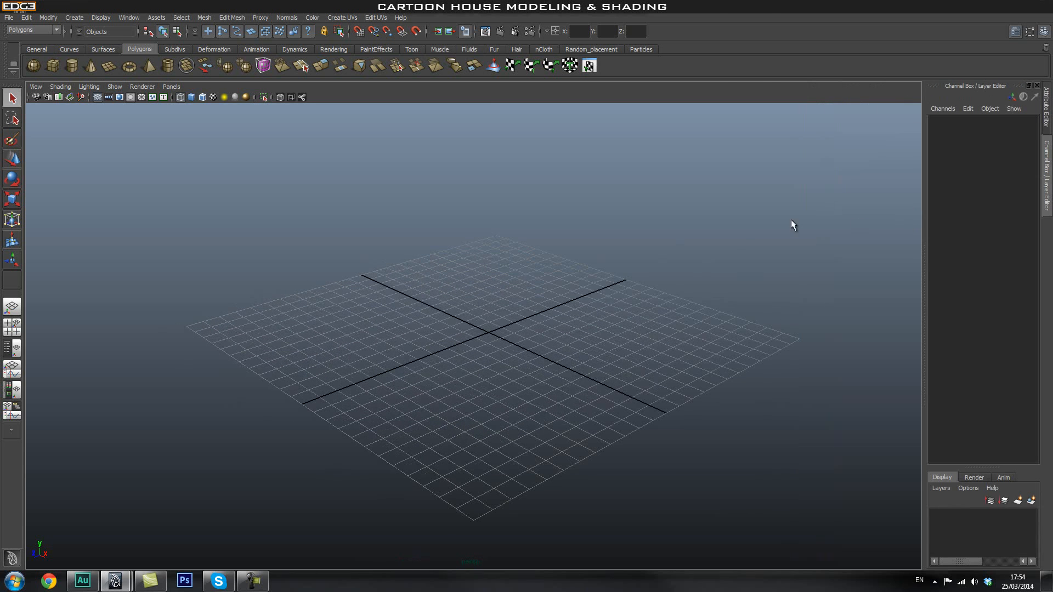
Step: Create a default-size polygon cube near the grid's centre, at about X 0.35 and Z 0.90, and display it smooth shaded
alt+drag(612, 233, 629, 280)
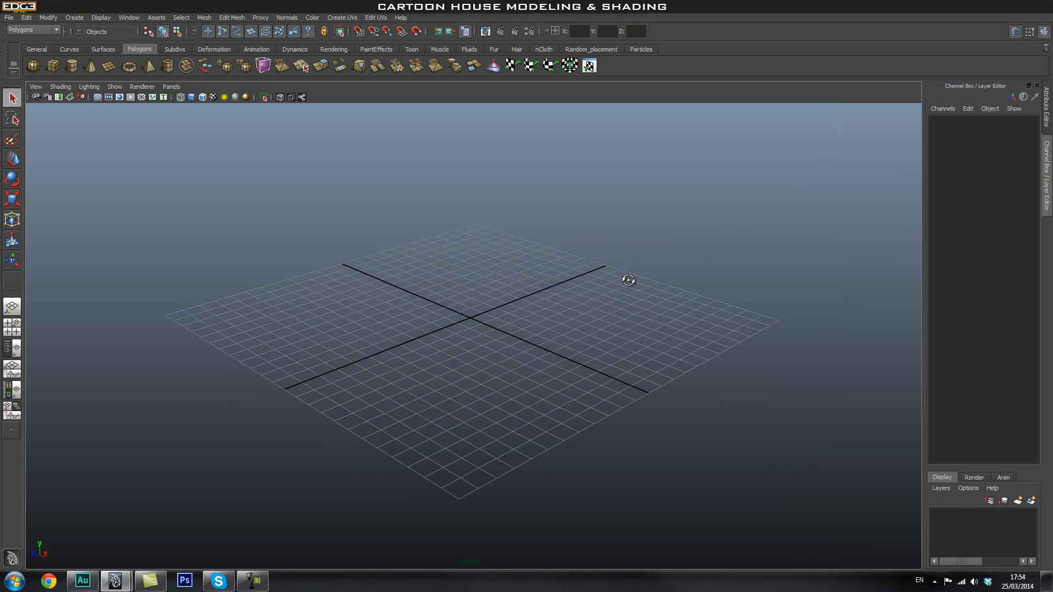
alt+drag(544, 282, 614, 281)
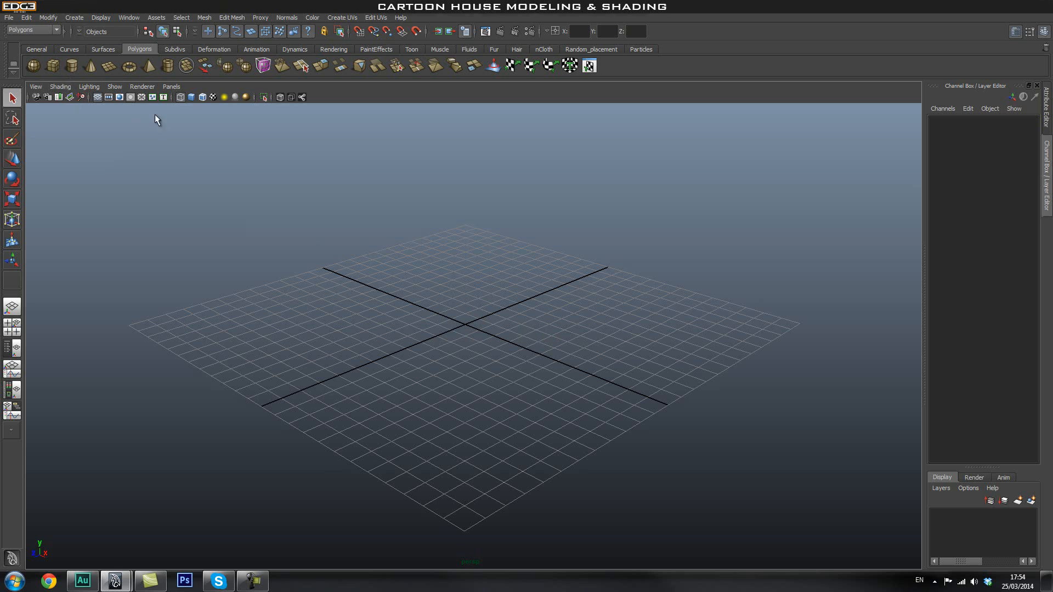
click(52, 67)
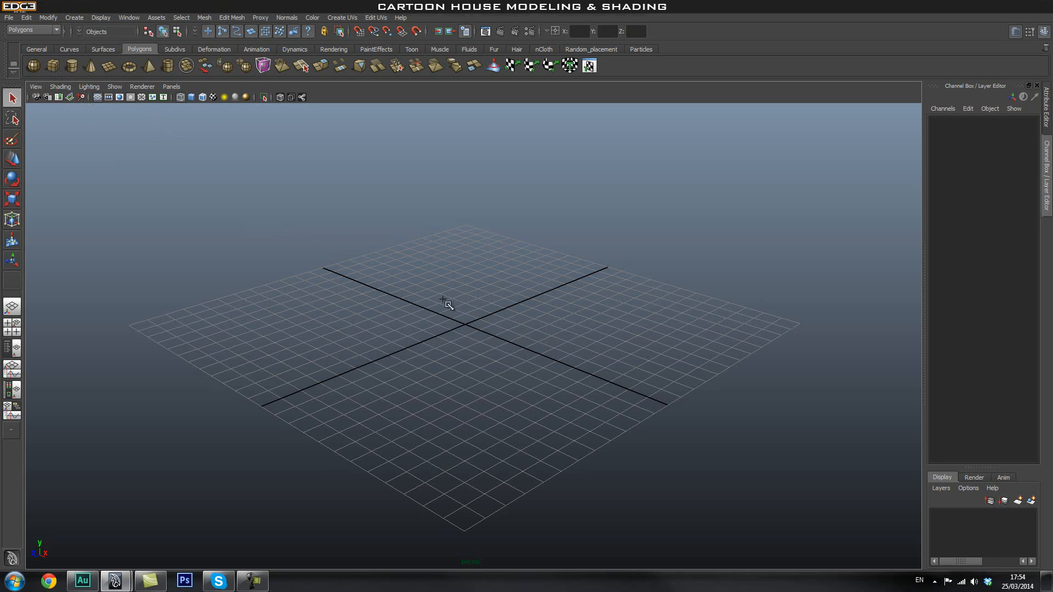
click(458, 336)
key(5)
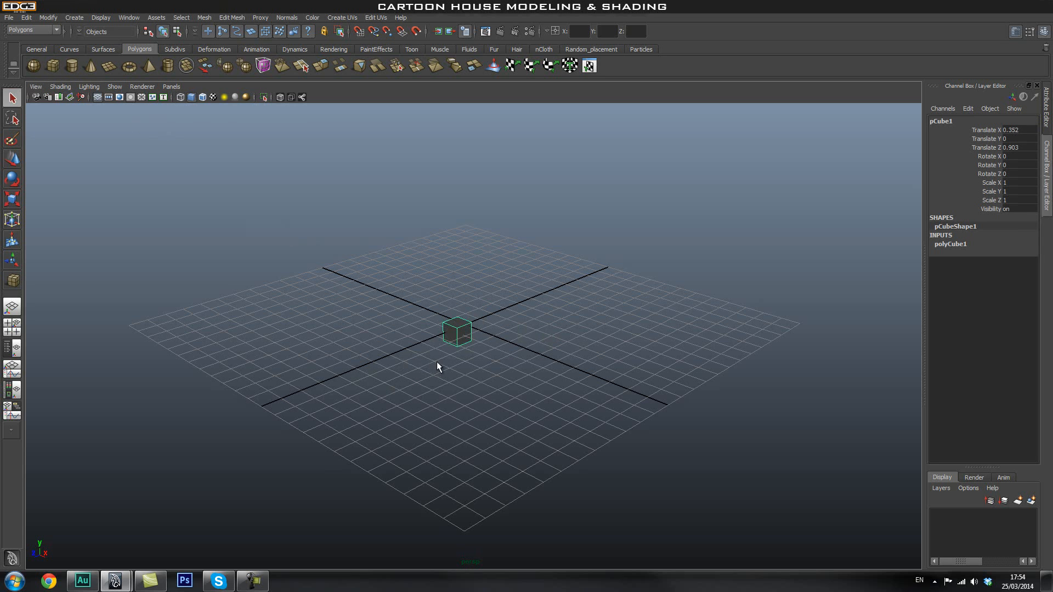
scroll(314, 348, up, 10)
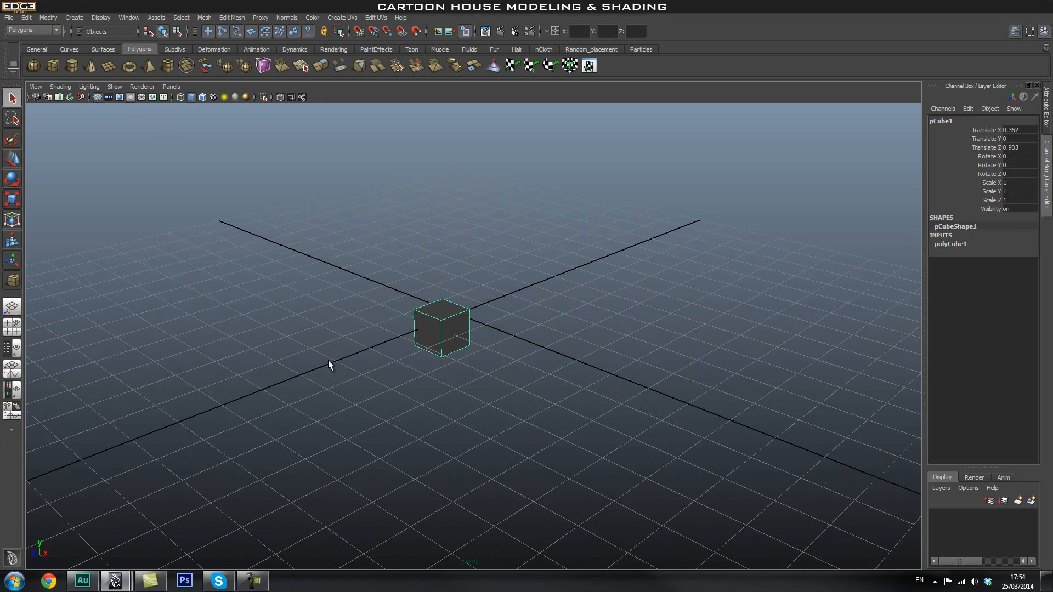
Step: Move the cube up to a Translate Y of about 0.67
alt+middle_drag(482, 360, 491, 377)
key(w)
drag(429, 303, 427, 258)
click(568, 280)
alt+drag(569, 281, 558, 327)
click(417, 307)
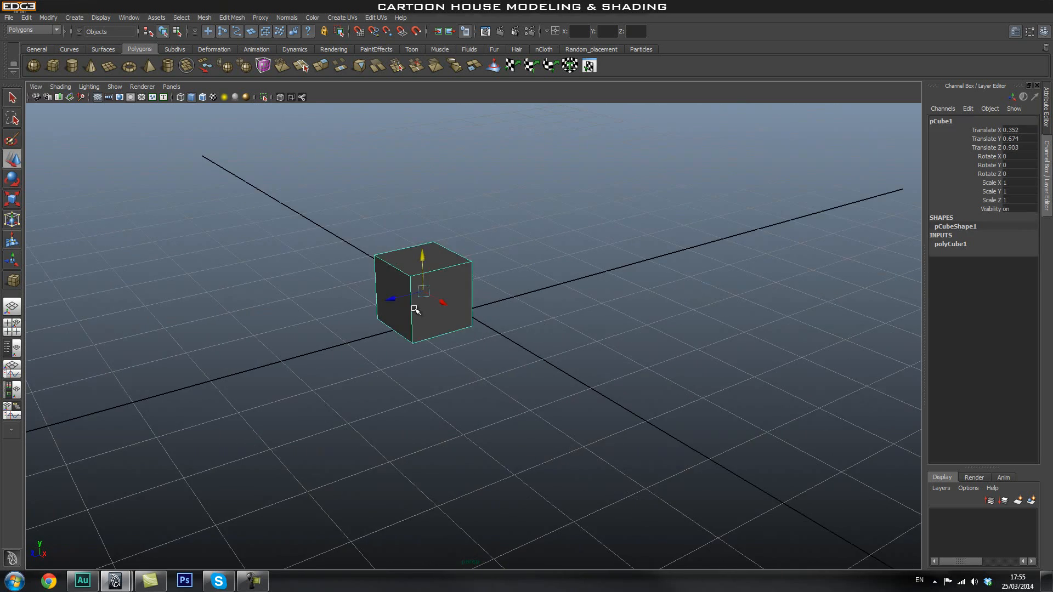
Step: Frame the cube, show it in smooth mesh preview and examine its rounded shape
key(f)
scroll(658, 329, down, 3)
scroll(691, 311, down, 2)
alt+drag(649, 336, 695, 336)
click(671, 332)
scroll(658, 340, down, 2)
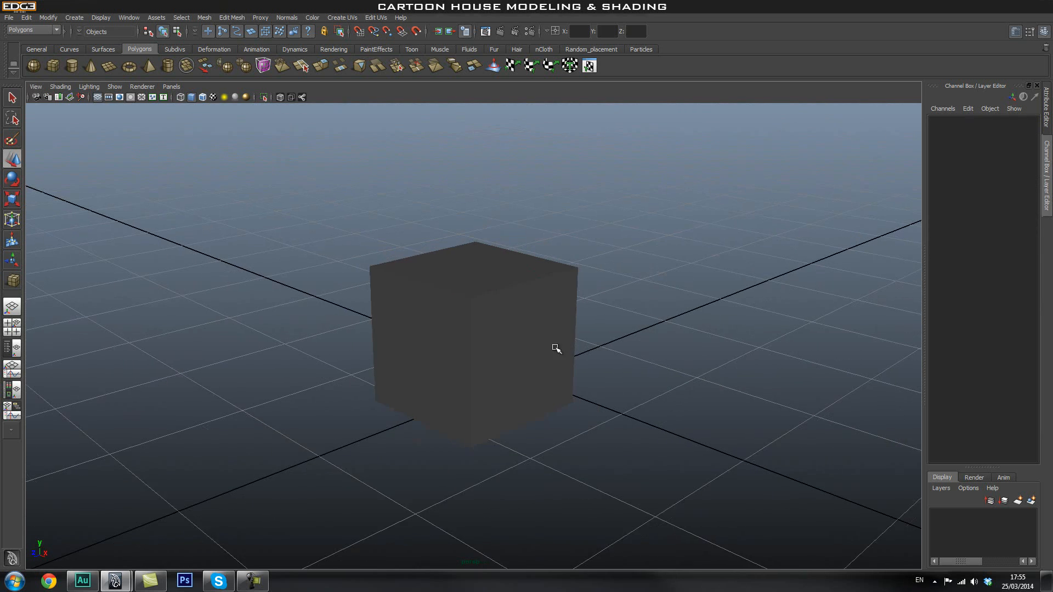
click(552, 346)
key(3)
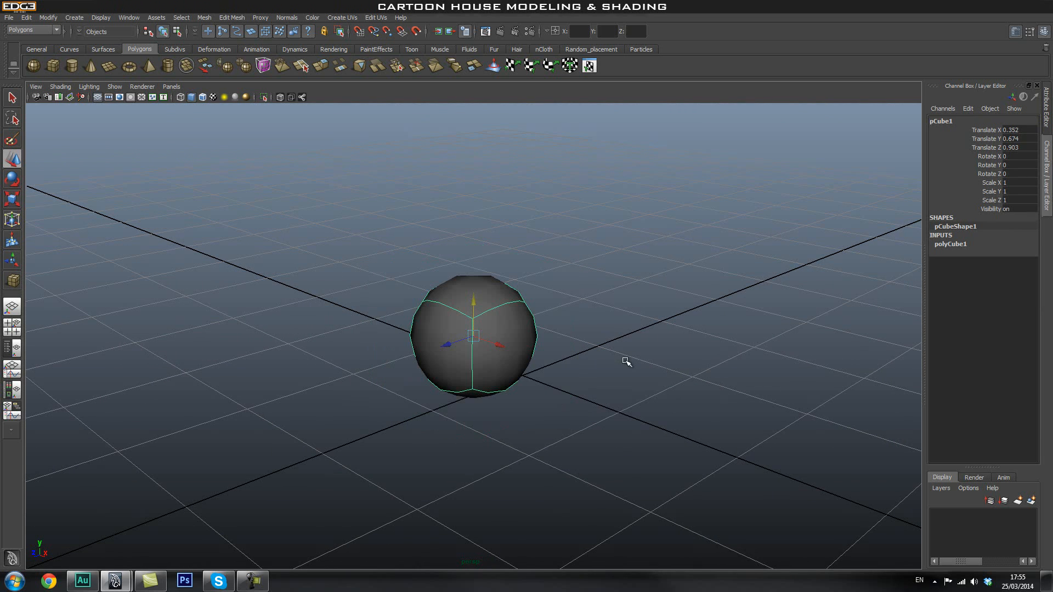
click(659, 347)
alt+drag(665, 357, 538, 355)
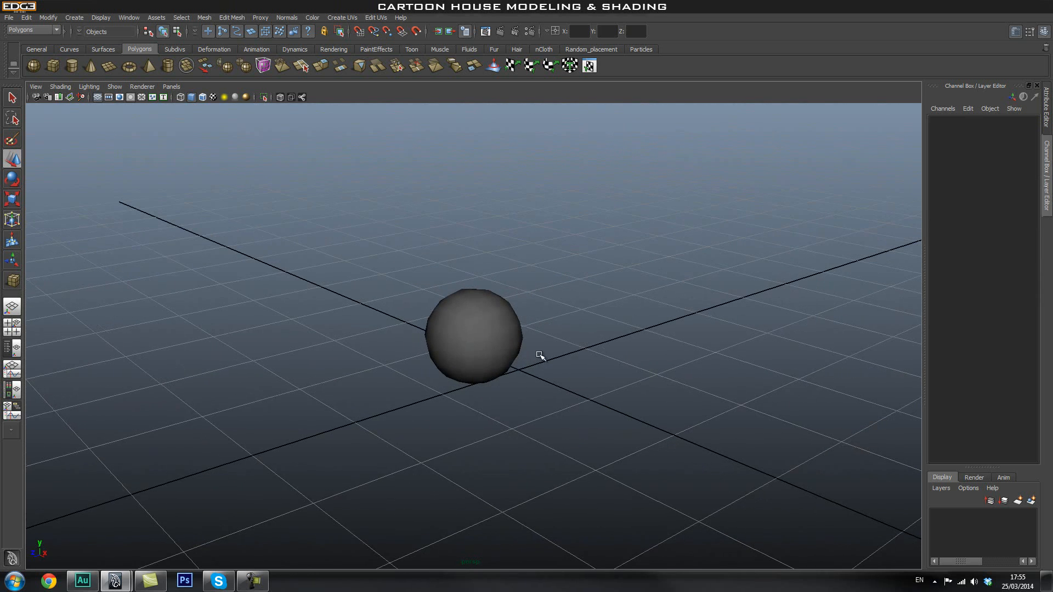
click(486, 336)
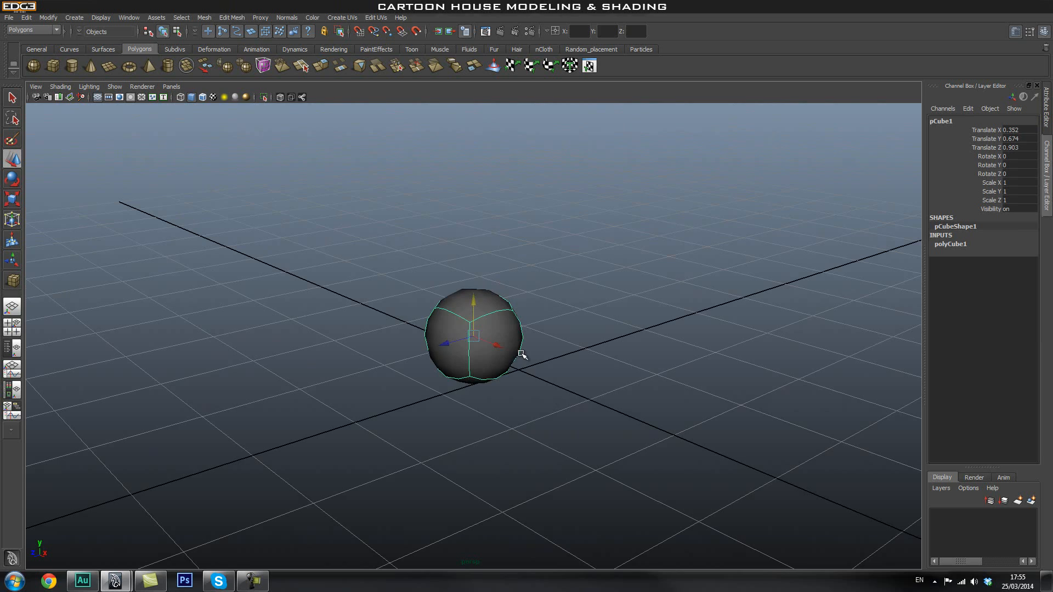
Step: Toggle the cube's smooth mesh preview off and on several times, leaving the preview off
key(1)
key(3)
key(1)
key(3)
key(1)
key(3)
key(1)
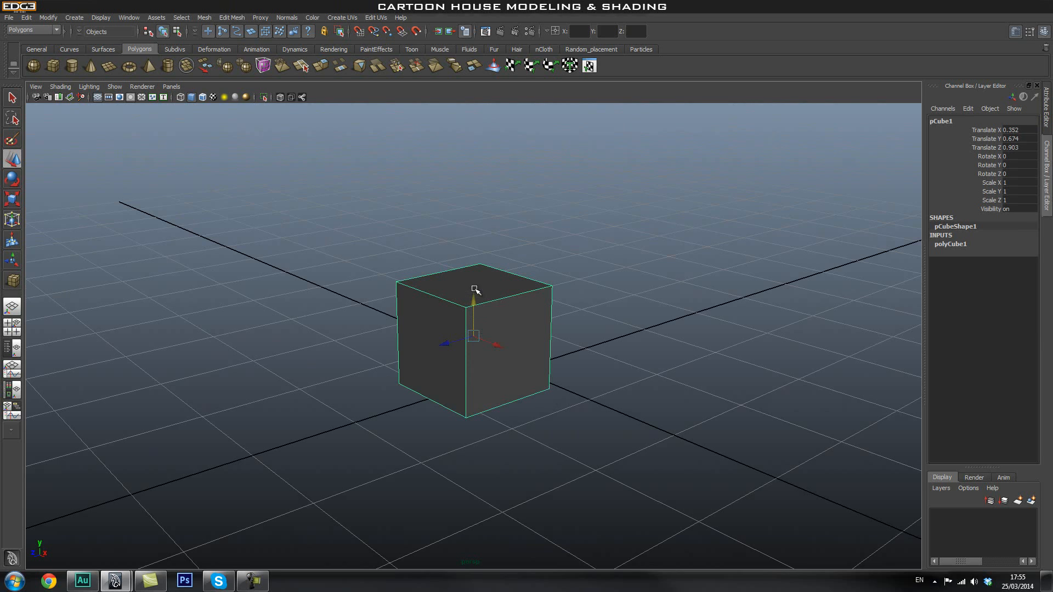
Step: Open the options of the mesh Smooth command for the cube and move the window clear of the model
click(204, 18)
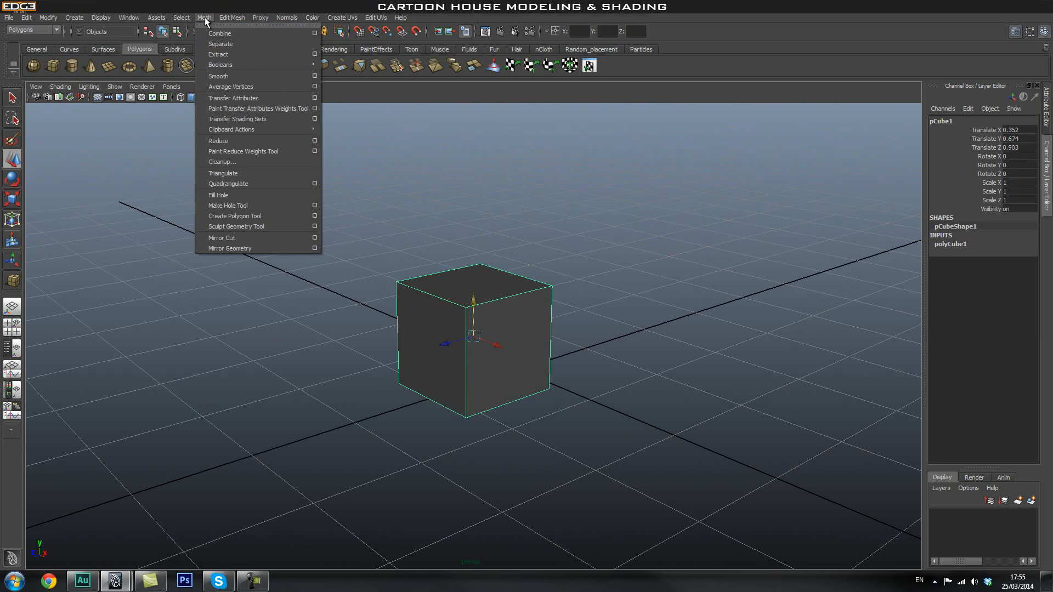
click(314, 78)
drag(430, 66, 711, 118)
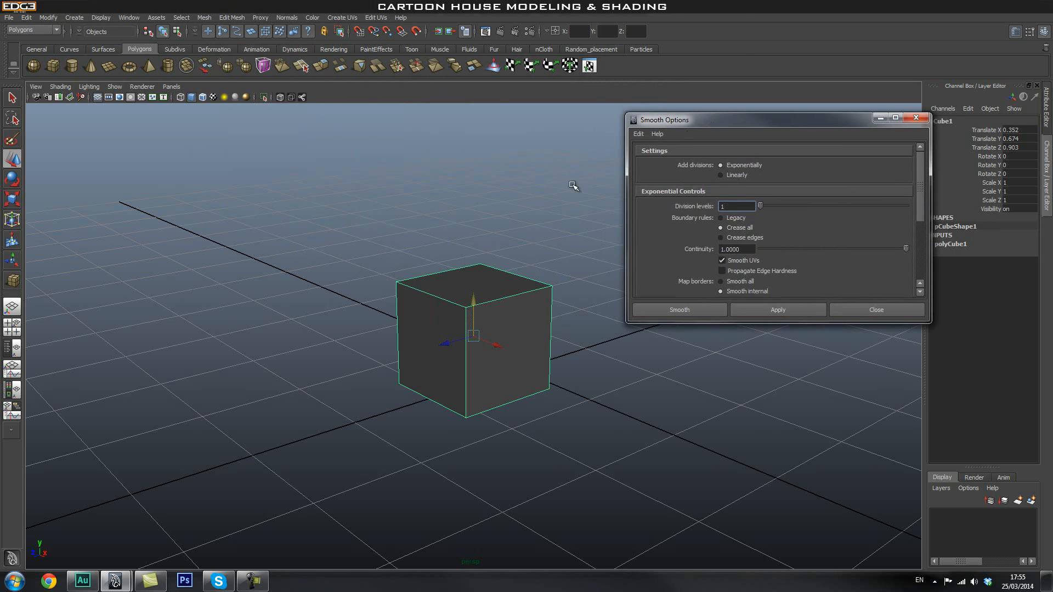
alt+right_drag(513, 247, 465, 275)
alt+drag(465, 276, 469, 282)
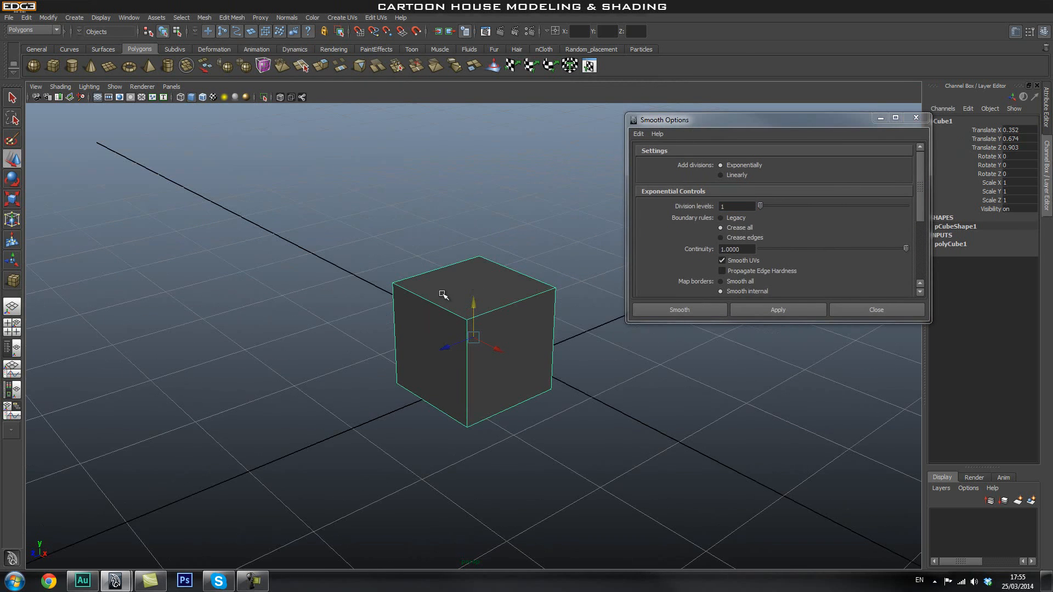
alt+drag(528, 345, 510, 287)
alt+drag(482, 307, 527, 234)
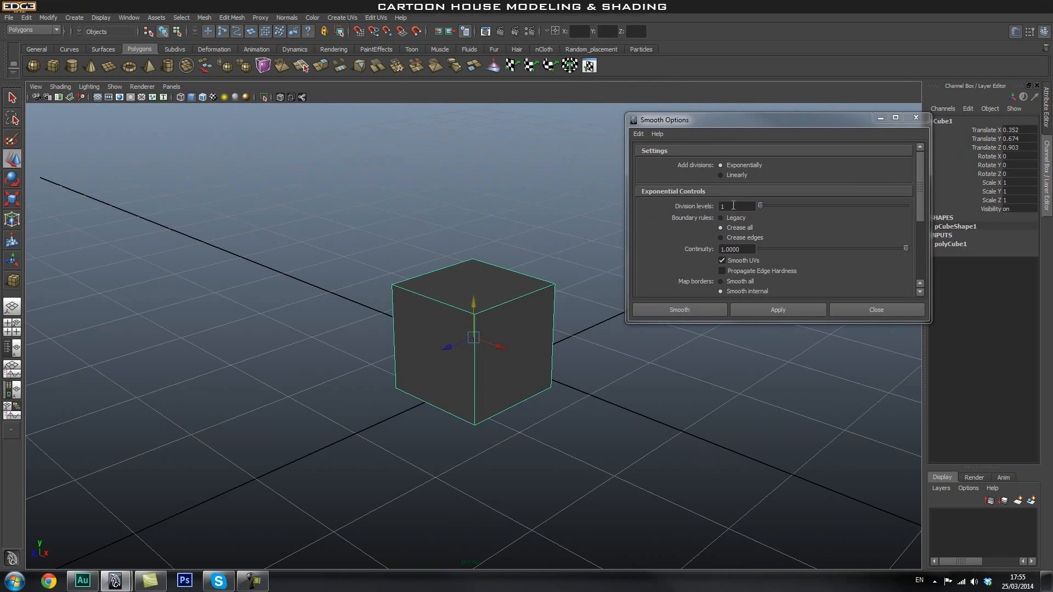
Step: Apply Smooth to the cube with 1 division level, keeping the options open, and inspect the new faces
click(761, 308)
click(548, 307)
alt+drag(548, 308, 513, 324)
click(512, 324)
alt+drag(430, 329, 513, 327)
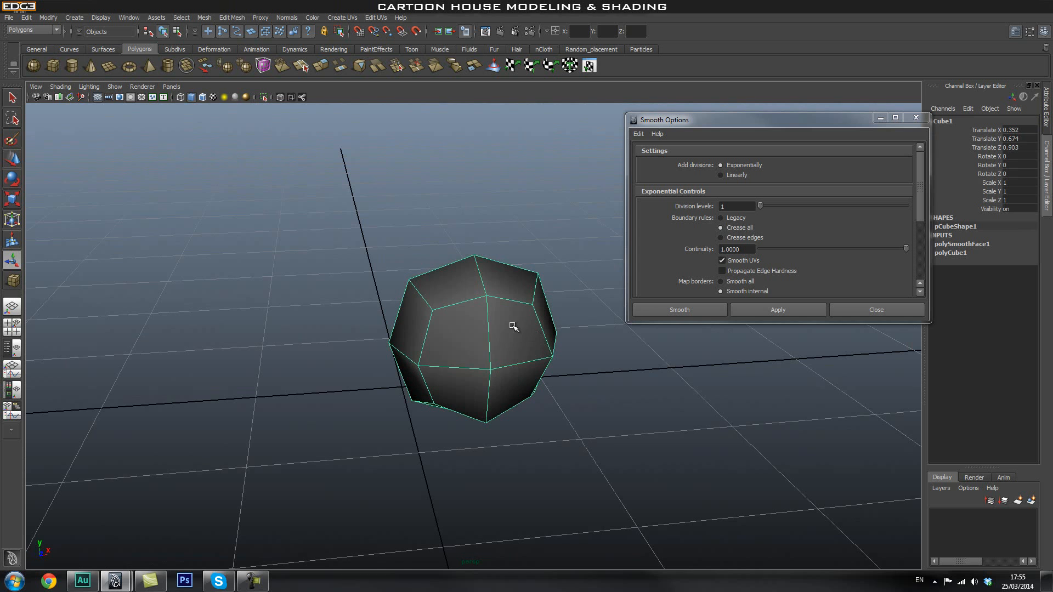
alt+drag(467, 379, 494, 361)
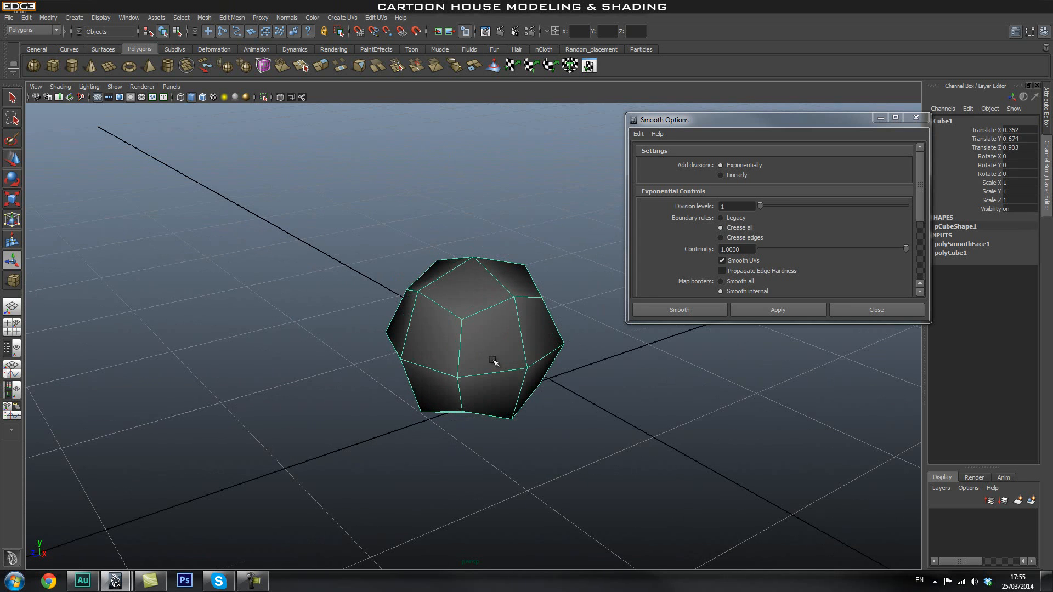
Step: Smooth the cube a second time with 1 division level, close the options and deselect it
click(693, 310)
alt+drag(555, 287, 508, 328)
click(634, 301)
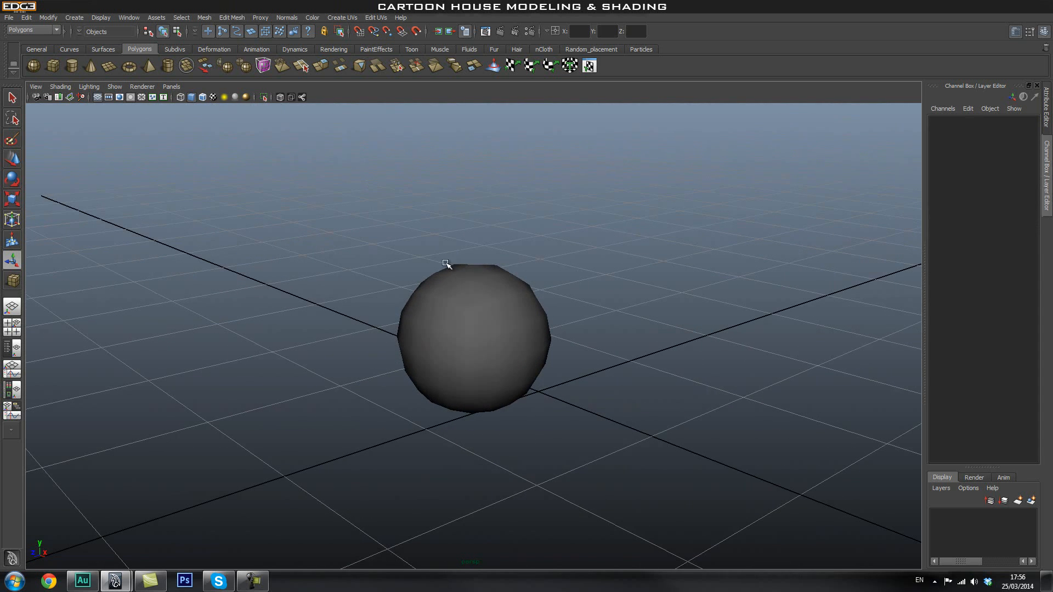
Step: Reopen the Smooth options, smooth the cube a third time with 1 division level, and check its mesh density
click(457, 277)
click(204, 17)
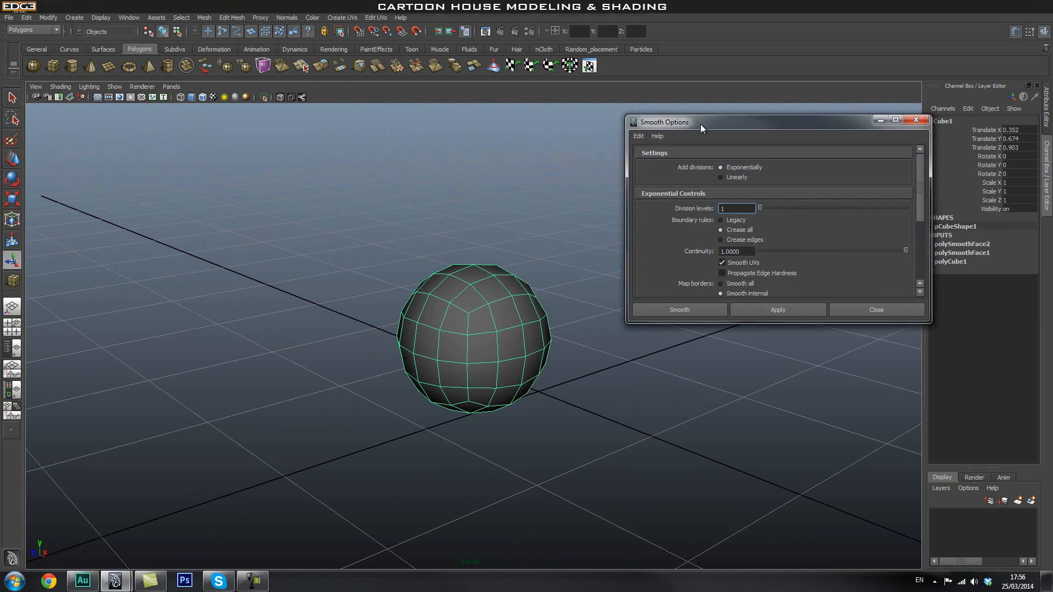
click(708, 315)
click(555, 250)
alt+drag(556, 249, 582, 292)
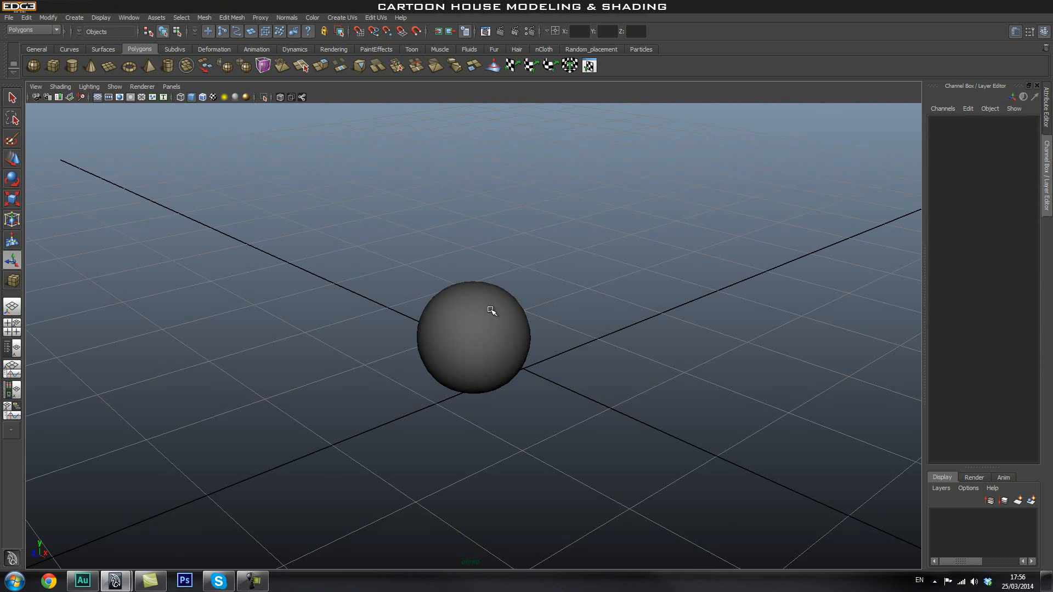
click(493, 309)
click(574, 301)
click(53, 65)
click(351, 433)
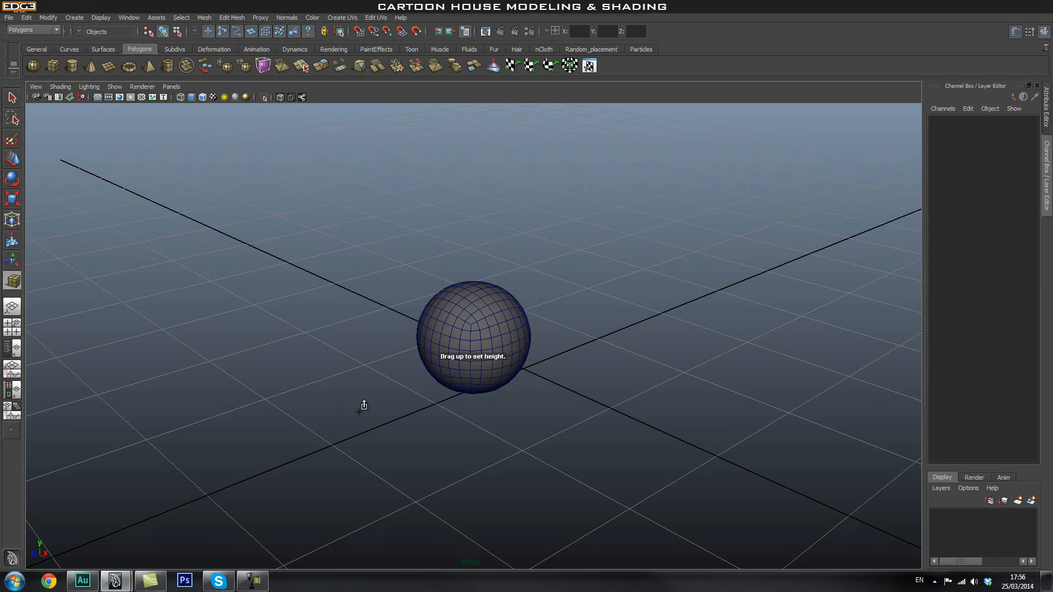
click(390, 391)
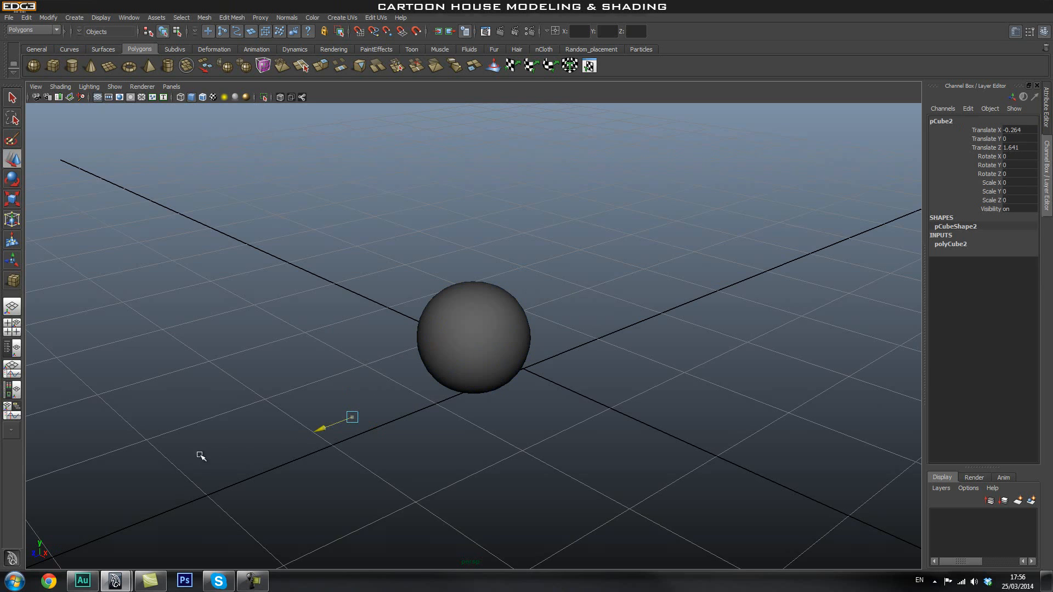
click(290, 407)
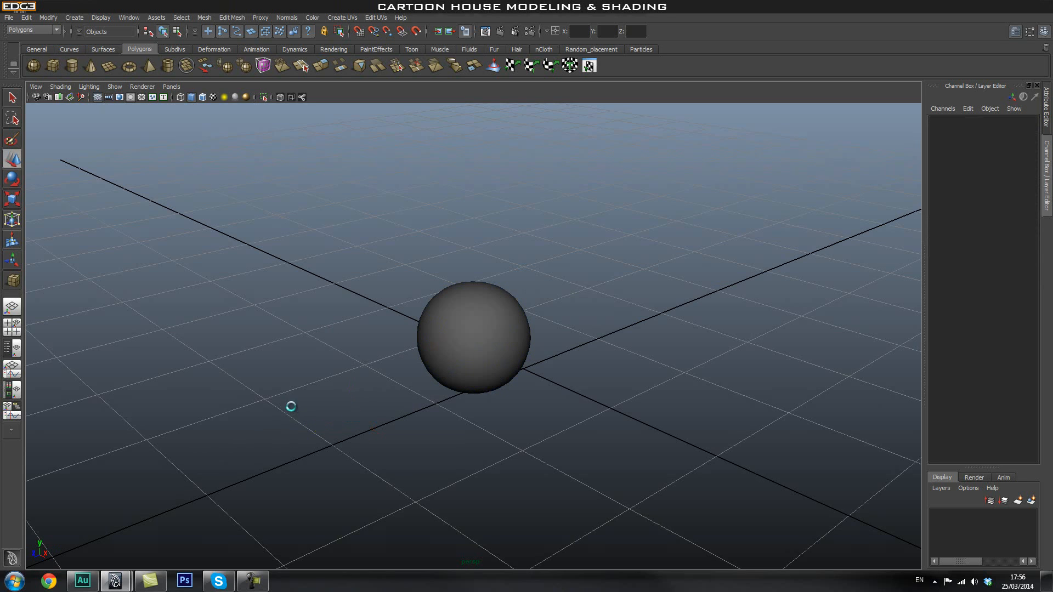
Step: Create a second polygon cube beside the smoothed one, at about X -1.05, Y 0.34, Z 1.89, and show it in smooth mesh preview
click(50, 65)
mouse_move(225, 390)
mouse_down()
mouse_move(282, 433)
mouse_move(336, 402)
mouse_move(305, 361)
mouse_move(291, 297)
mouse_up()
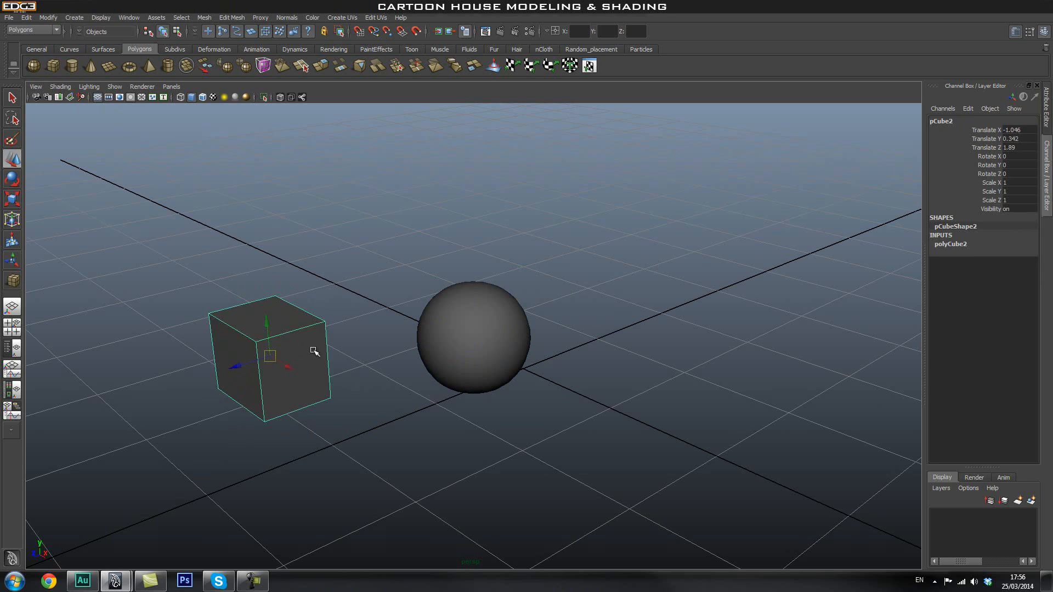
key(3)
click(332, 315)
click(269, 354)
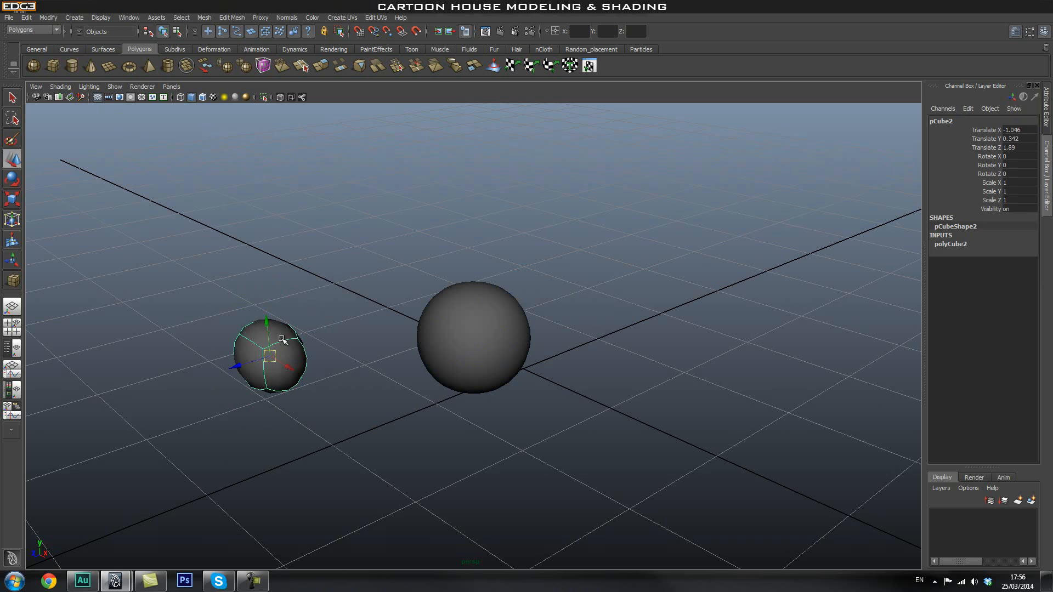
Step: Compare the smooth-previewed cube with the actually smoothed one, and delete both objects
click(447, 323)
click(276, 349)
click(362, 340)
click(465, 327)
click(294, 360)
click(384, 354)
click(503, 345)
key(Delete)
Step: Create an elongated polygon box over the grid's centre, centred at about X 0.51, Y 1.66, Z 0.21
scroll(582, 352, down, 1)
scroll(586, 352, down, 1)
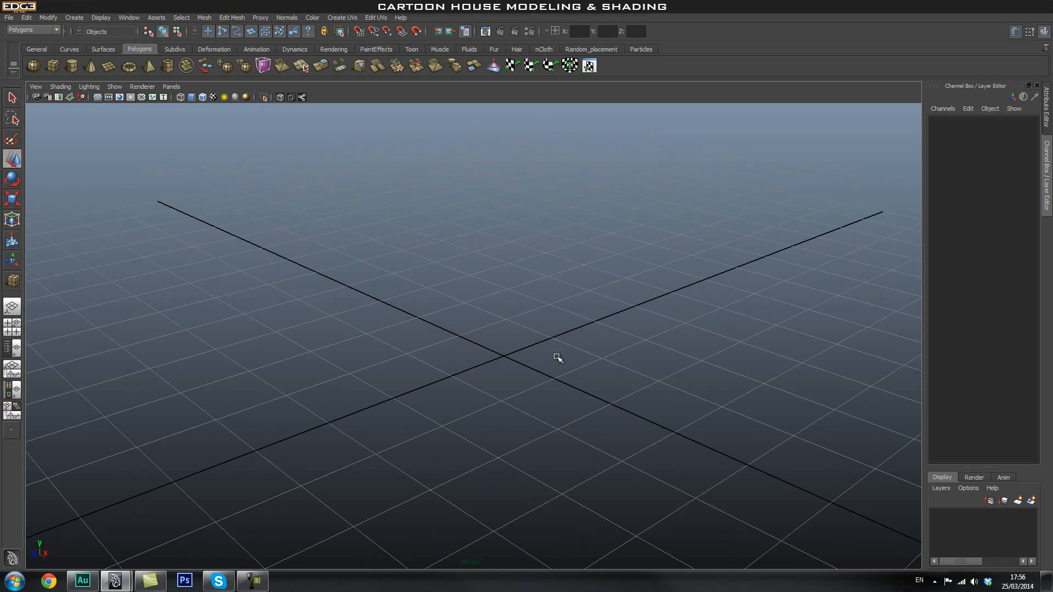
scroll(463, 358, down, 4)
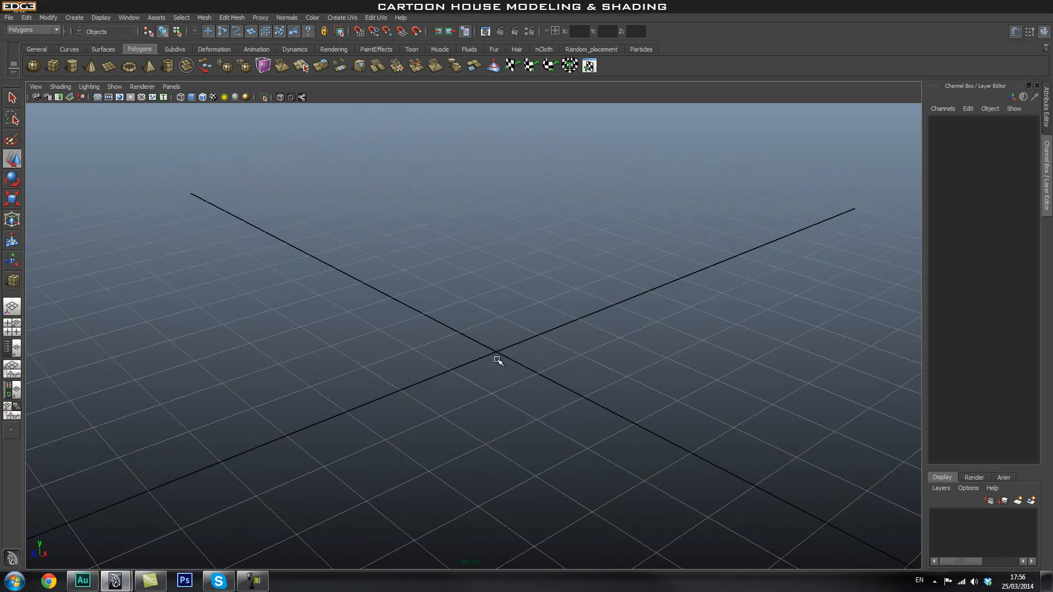
alt+drag(539, 370, 451, 352)
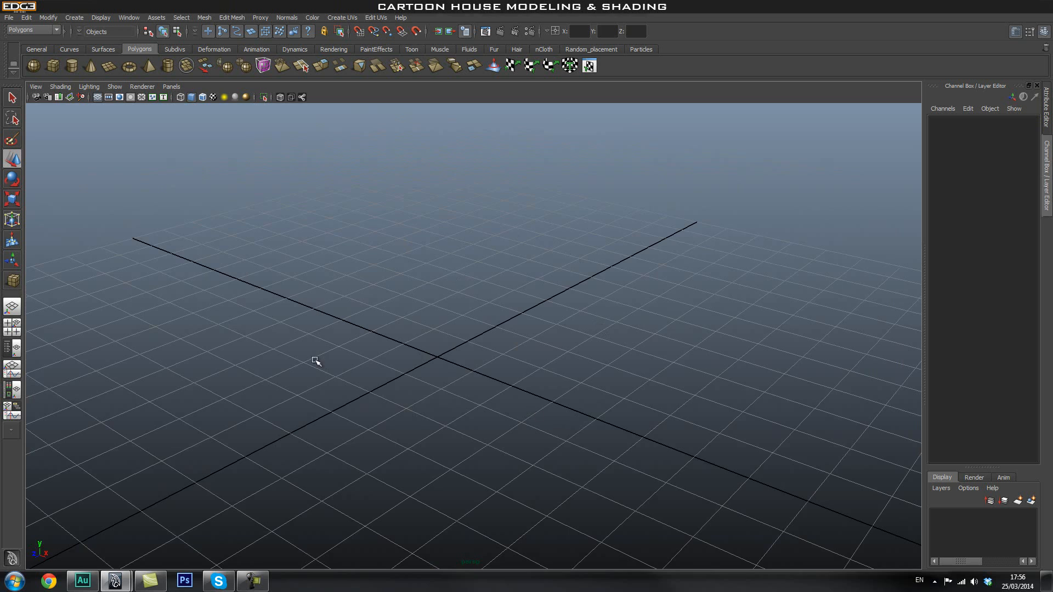
alt+drag(511, 374, 489, 369)
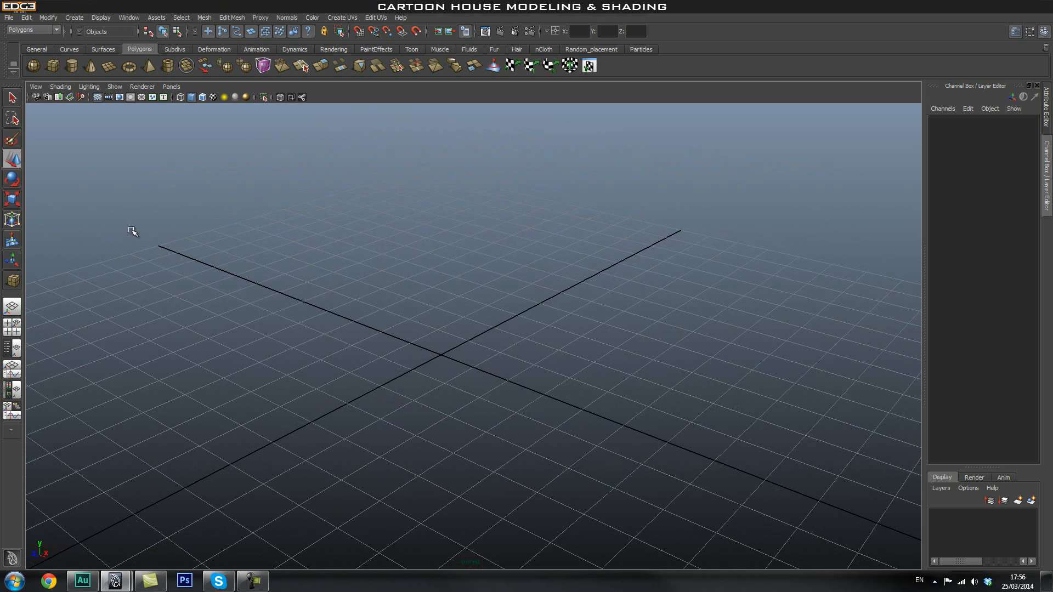
click(50, 67)
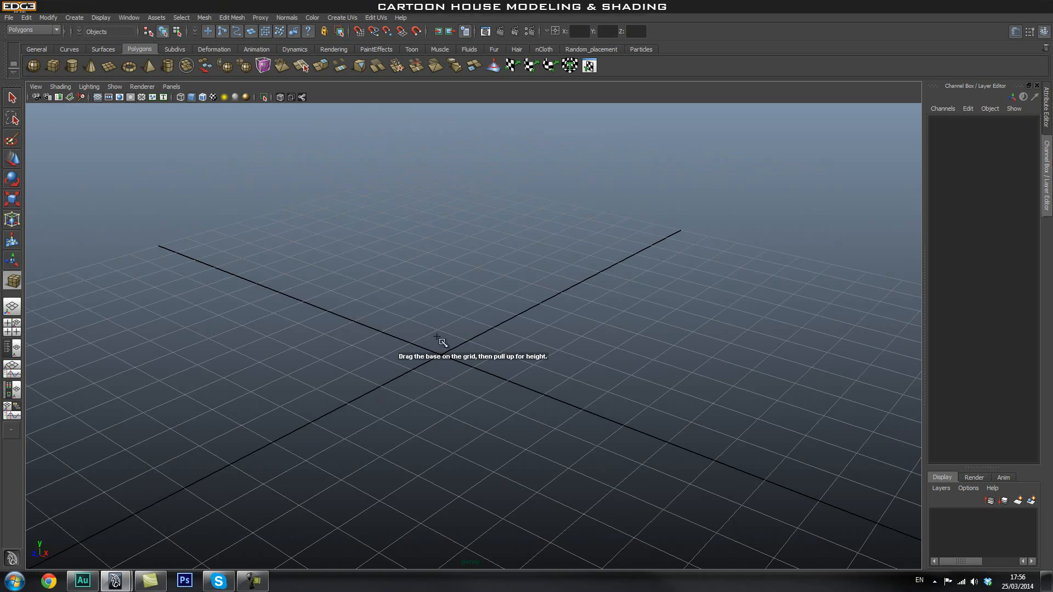
drag(477, 309, 404, 227)
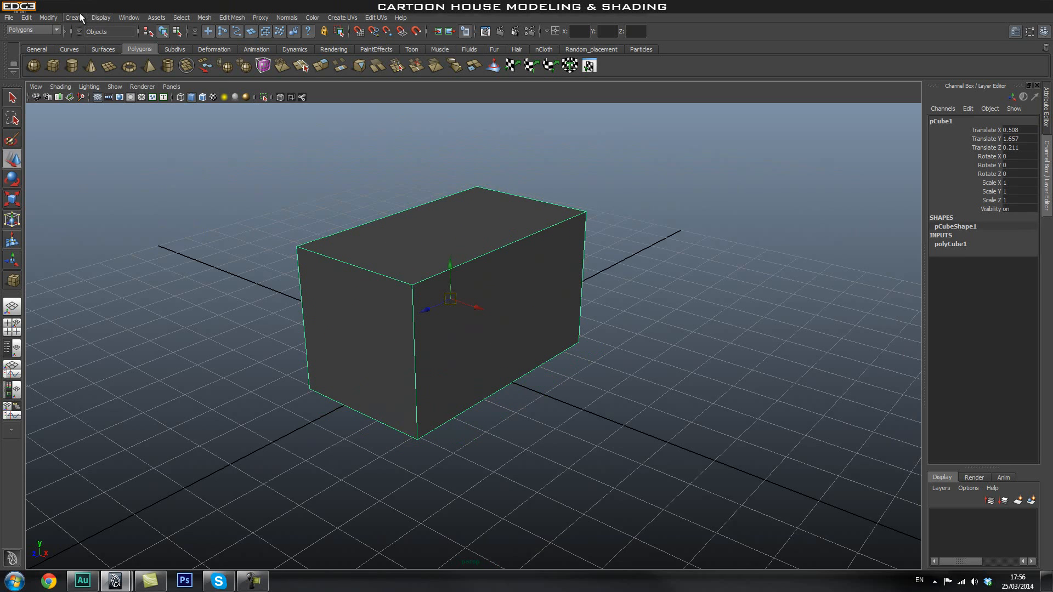
Step: Turn off Interactive Creation for polygon primitives
click(76, 17)
mouse_move(104, 44)
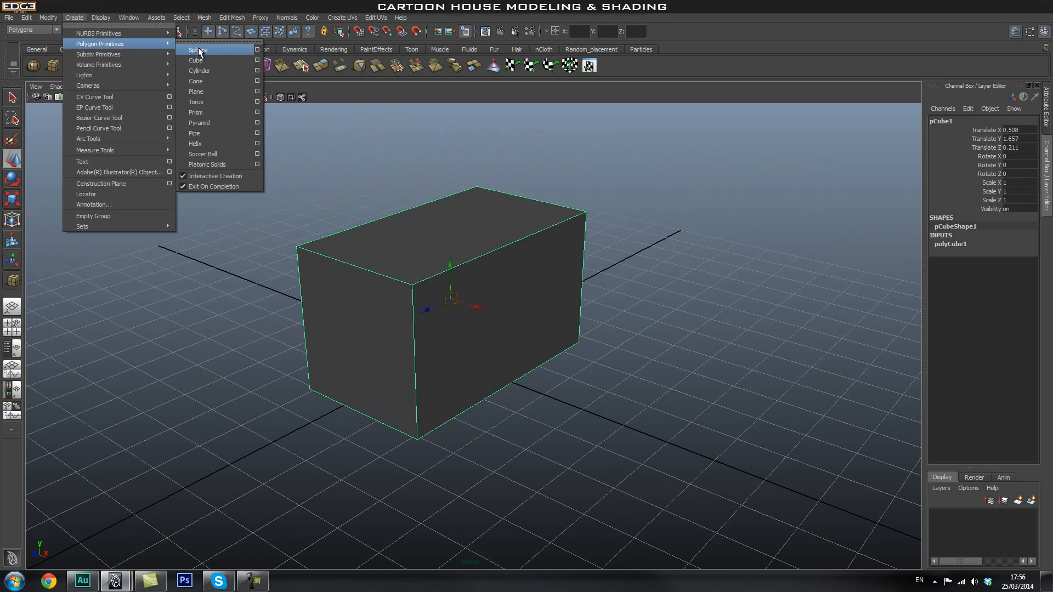
click(211, 179)
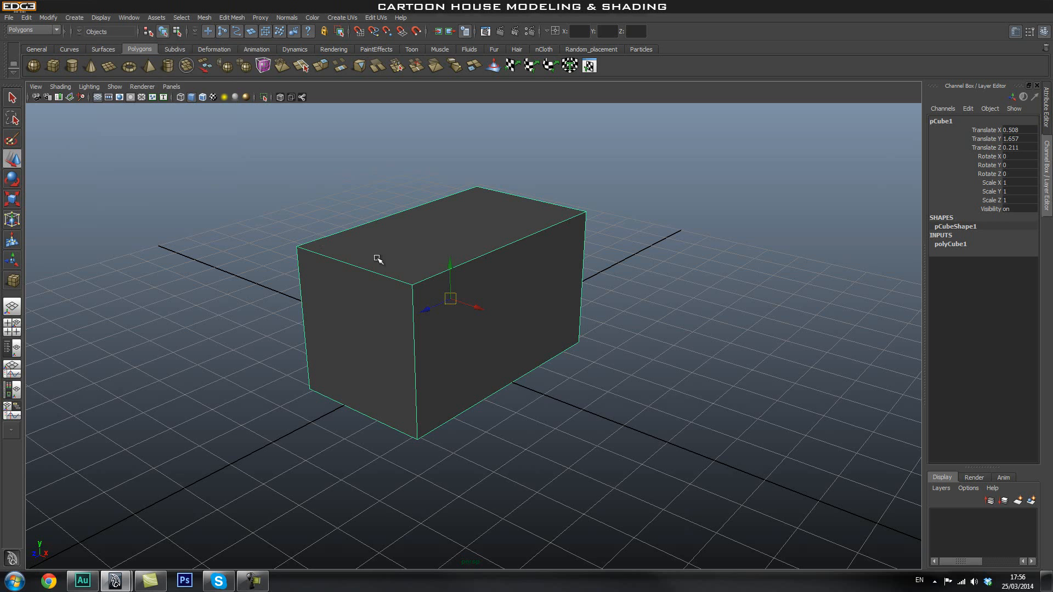
Step: Delete the elongated box and create a default 1-unit polygon cube at the grid's origin
key(Delete)
click(53, 65)
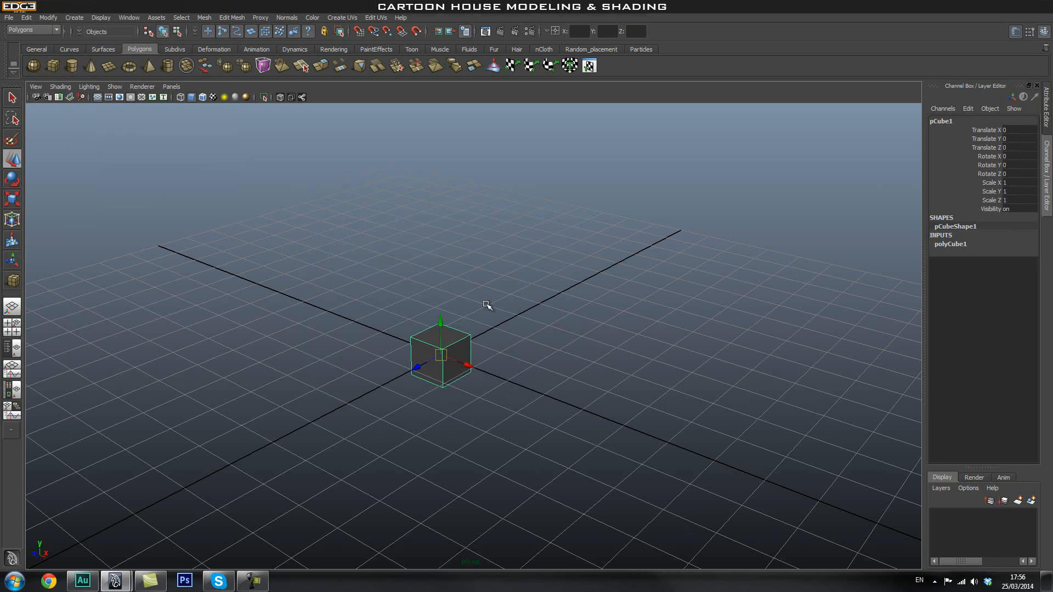
click(512, 346)
click(458, 351)
mouse_move(588, 364)
alt+mouse_down()
mouse_move(523, 360)
mouse_move(572, 363)
alt+mouse_up()
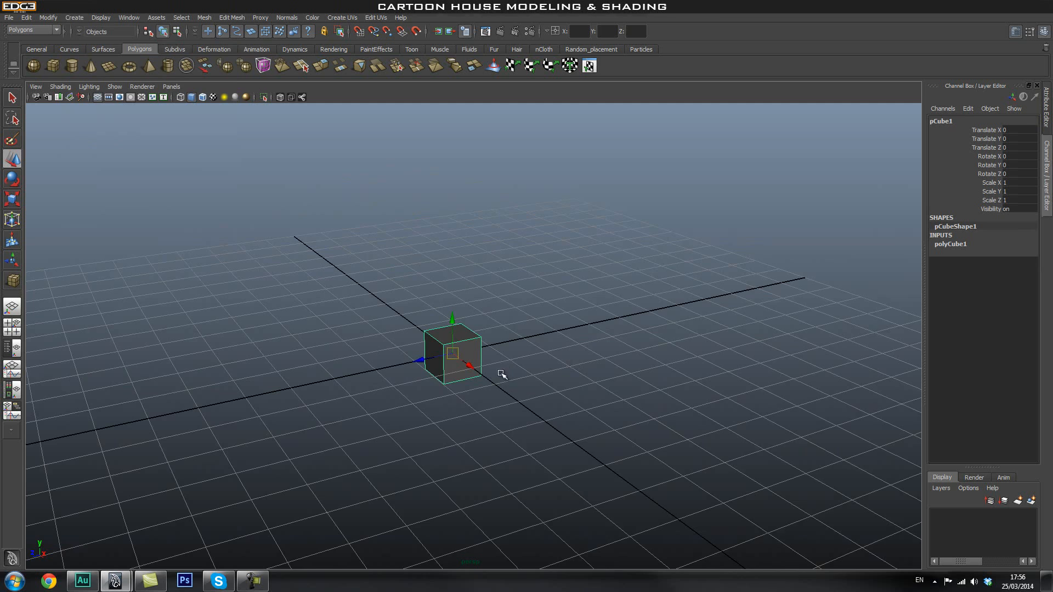
Step: Raise the cube along Y to about 0.63 above the origin
alt+drag(501, 375, 534, 371)
alt+drag(474, 351, 502, 341)
drag(441, 328, 431, 284)
Step: Show the cube in the front view, return to the perspective view and reselect the cube
key(space)
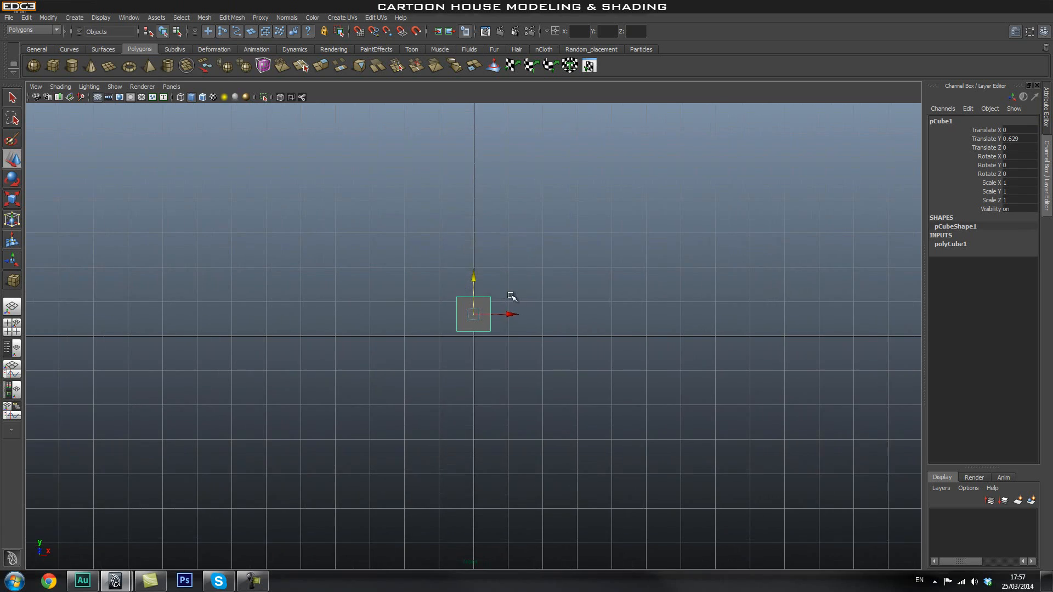
key(space)
drag(508, 267, 471, 333)
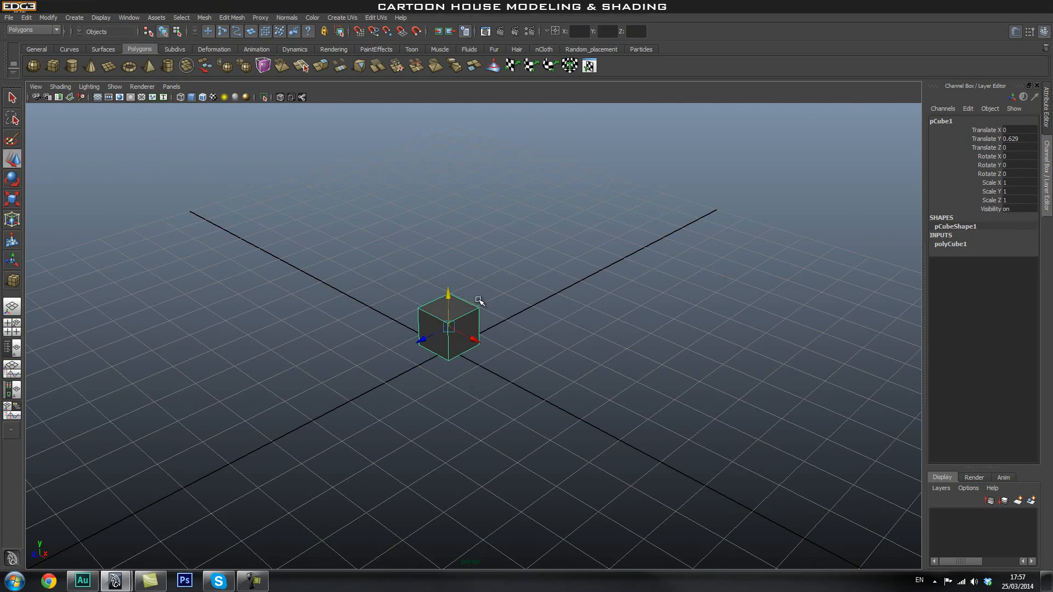
click(494, 286)
click(453, 320)
alt+drag(497, 332, 494, 313)
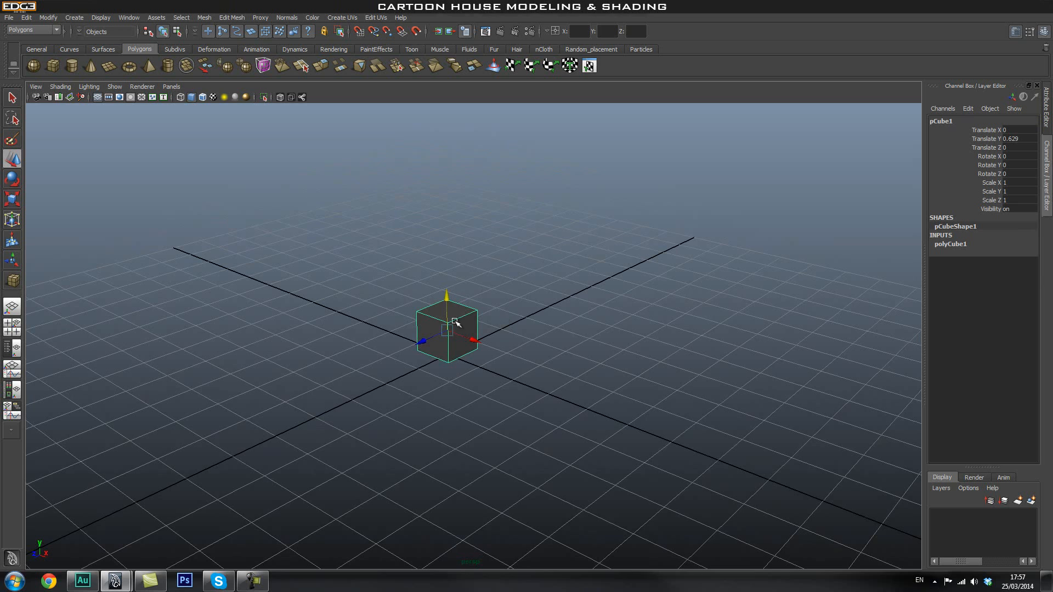
Step: Show the four-view layout, enlarge the perspective and side views one at a time, and finish in the perspective view
key(space)
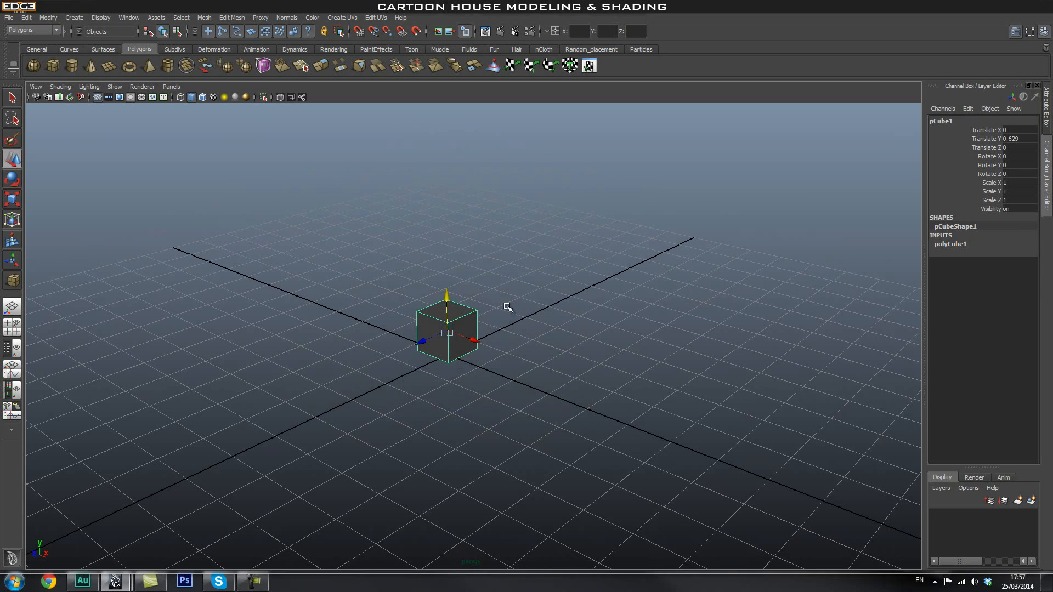
key(space)
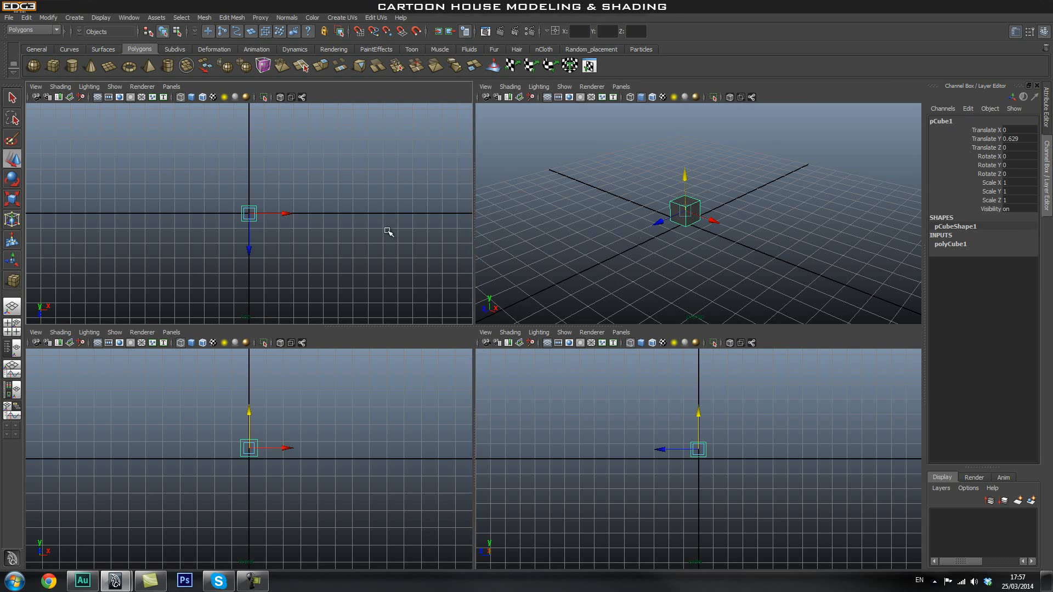
click(388, 232)
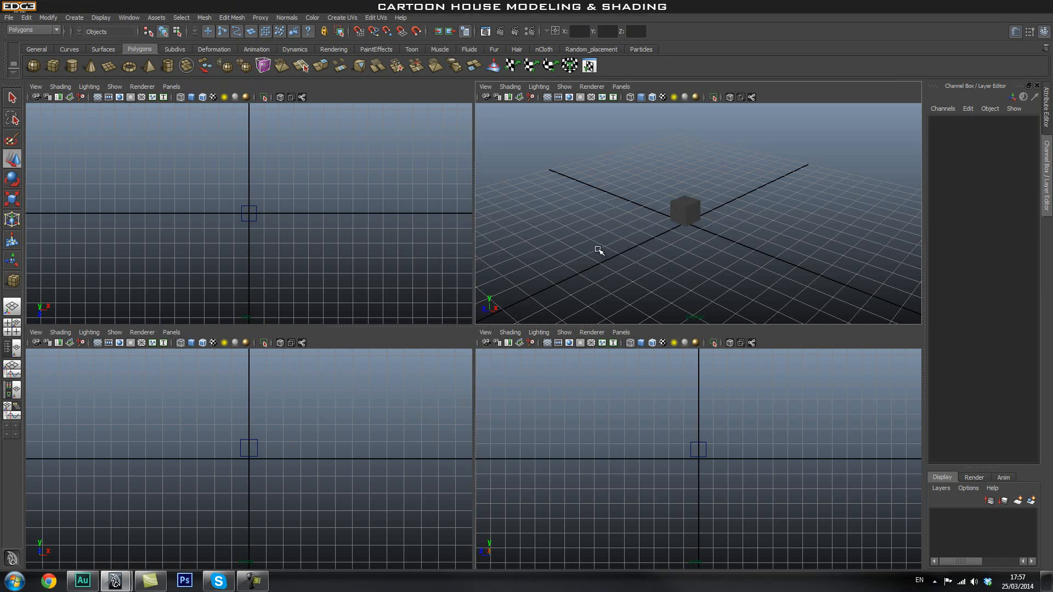
mouse_move(681, 250)
alt+middle_down()
mouse_move(673, 237)
mouse_move(667, 255)
alt+middle_up()
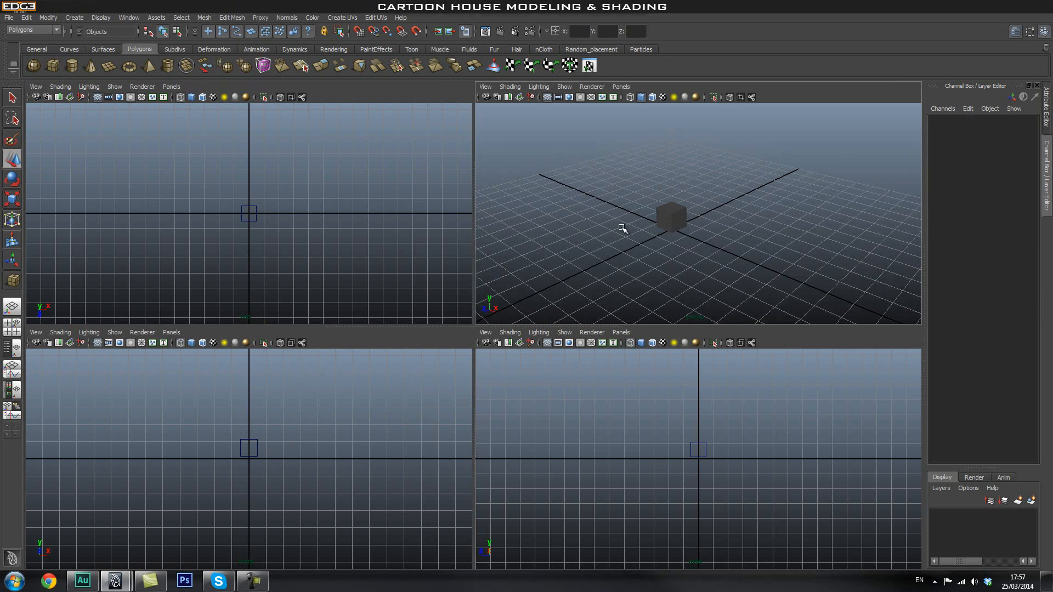
key(space)
alt+middle_drag(466, 348, 553, 302)
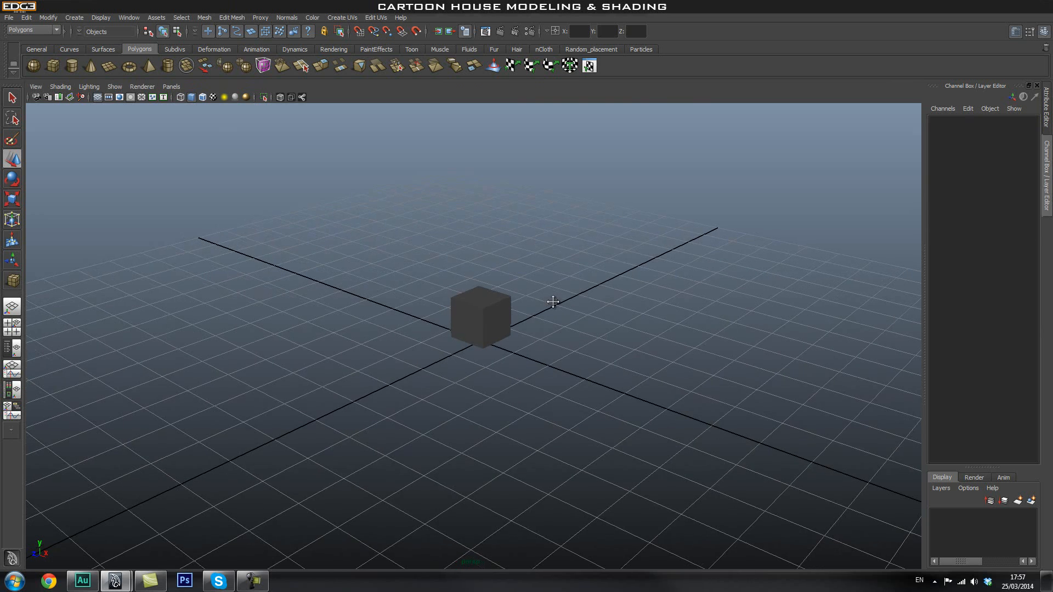
key(space)
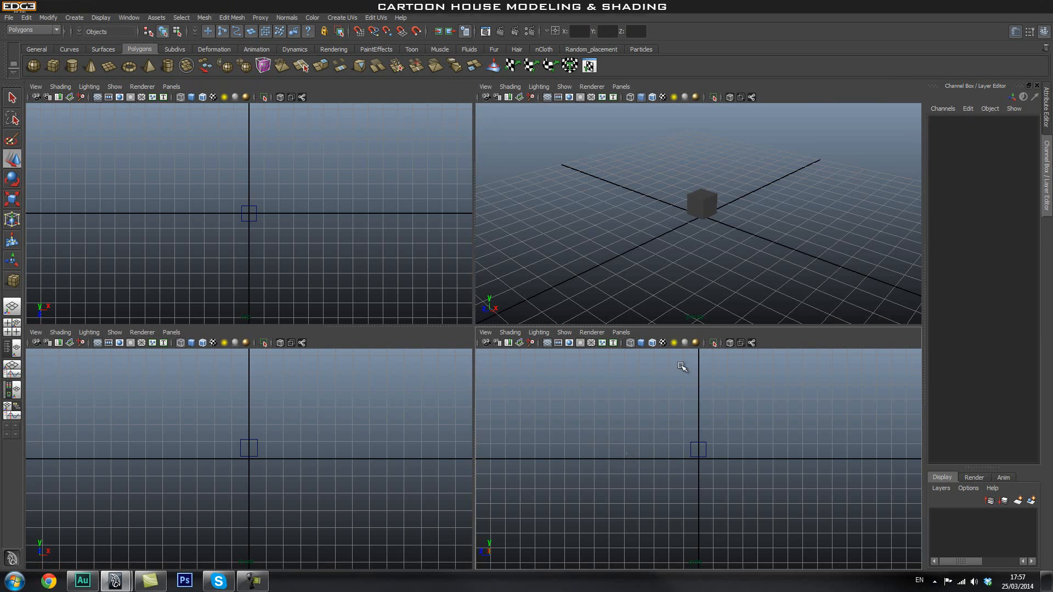
key(space)
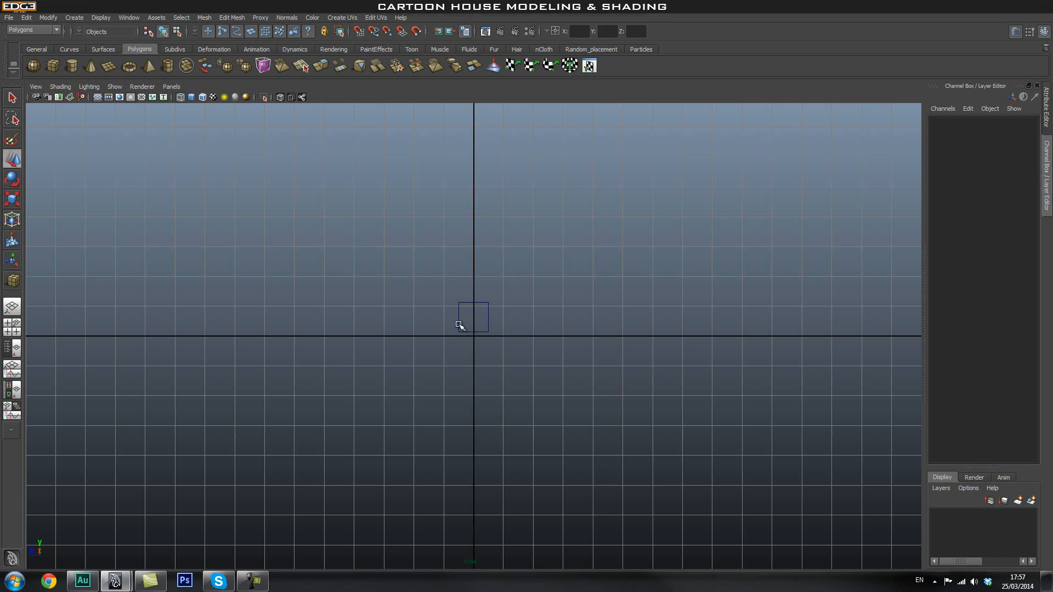
key(space)
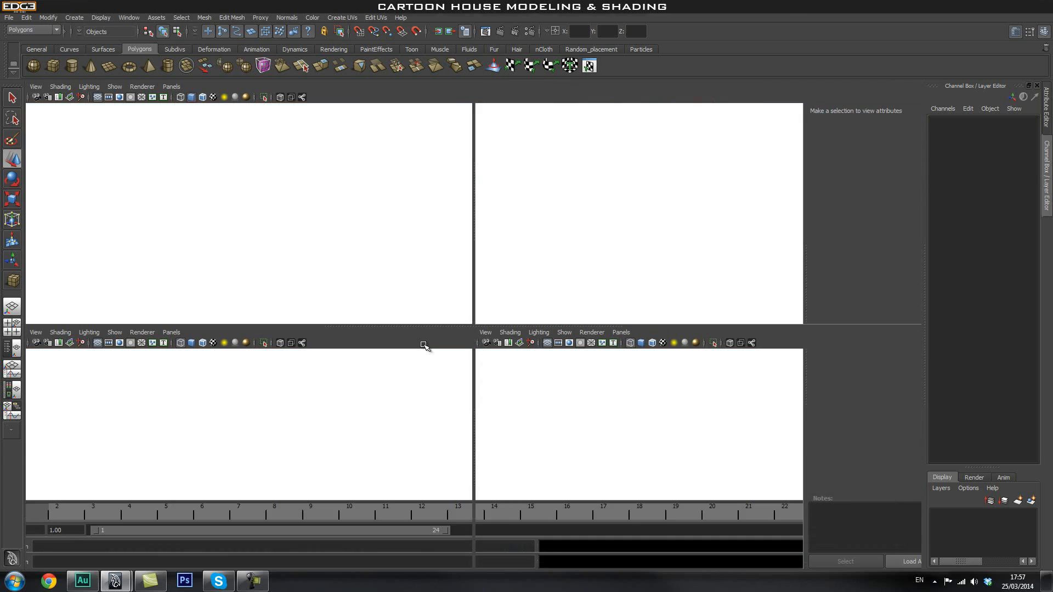
key(space)
alt+drag(448, 326, 469, 353)
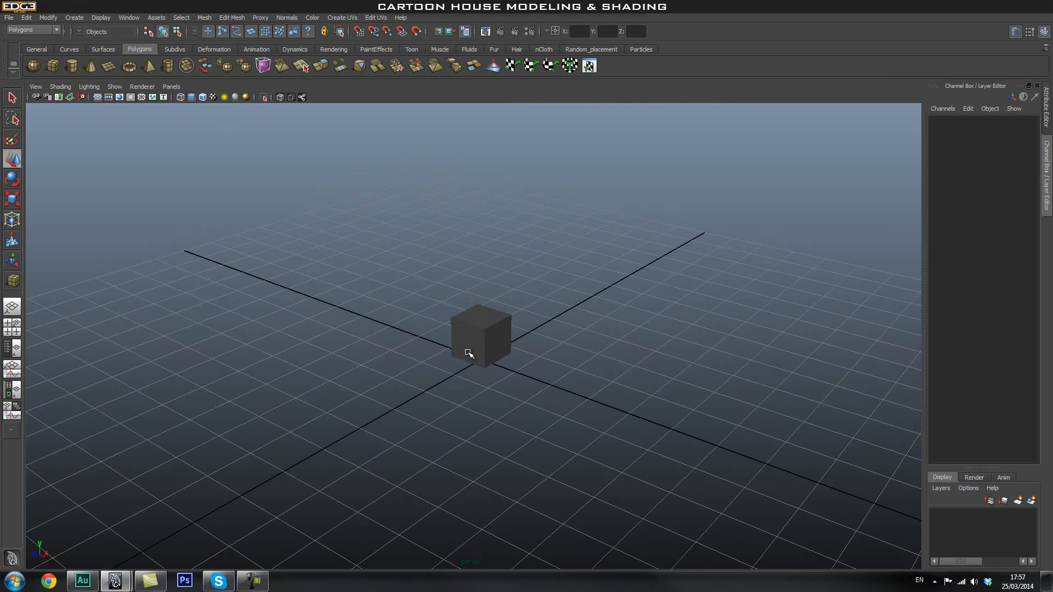
Step: Switch directly from perspective to the front view, back to perspective, to the side view, and to perspective again
key(space)
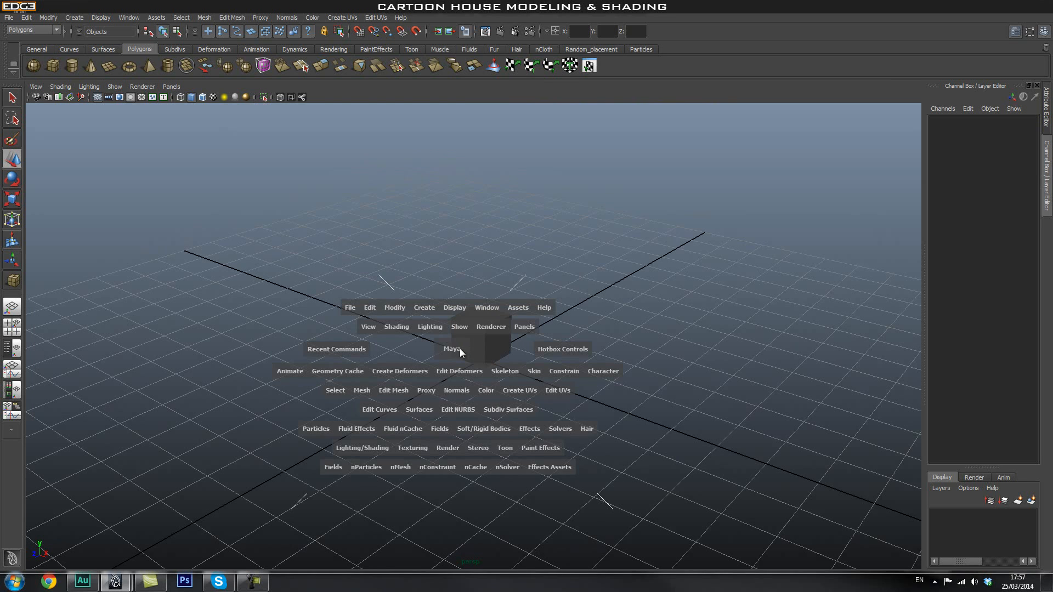
drag(451, 348, 452, 371)
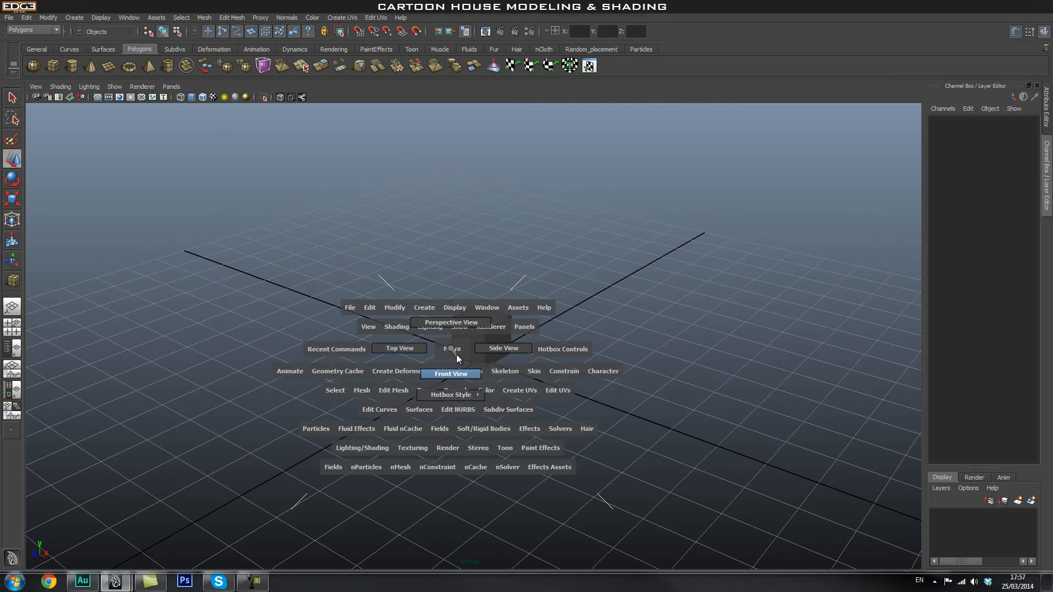
mouse_move(452, 374)
mouse_down()
mouse_move(478, 375)
mouse_move(441, 390)
mouse_up()
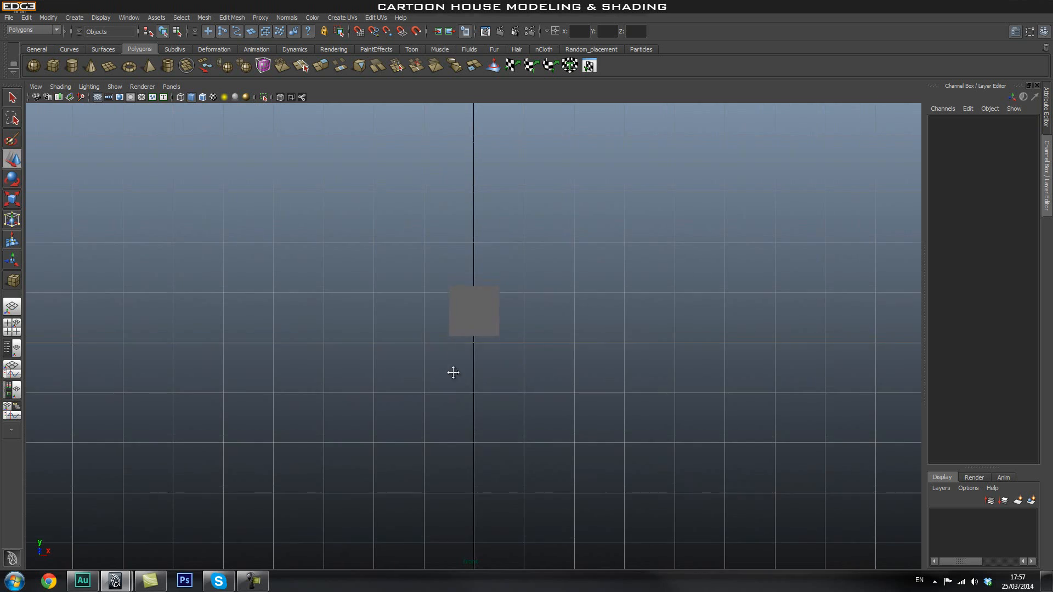
key(space)
drag(463, 388, 466, 362)
key(space)
drag(544, 361, 597, 361)
key(space)
drag(449, 367, 488, 351)
Step: Select the cube and, in the front view, lower it to about Y 0.52, just above the grid's centre line
click(488, 351)
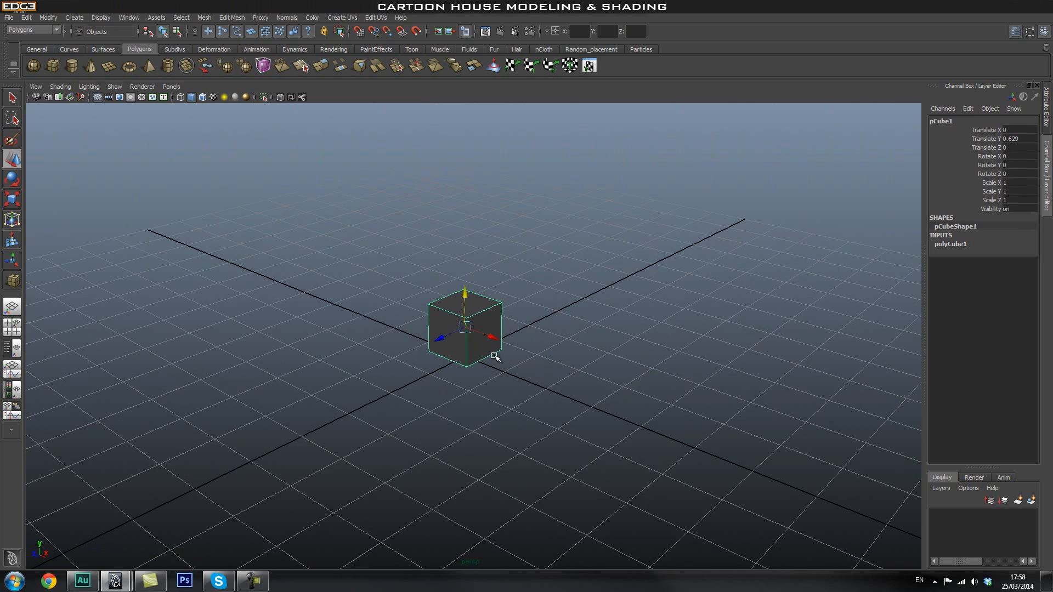
alt+drag(497, 390, 486, 350)
key(space)
drag(459, 315, 461, 346)
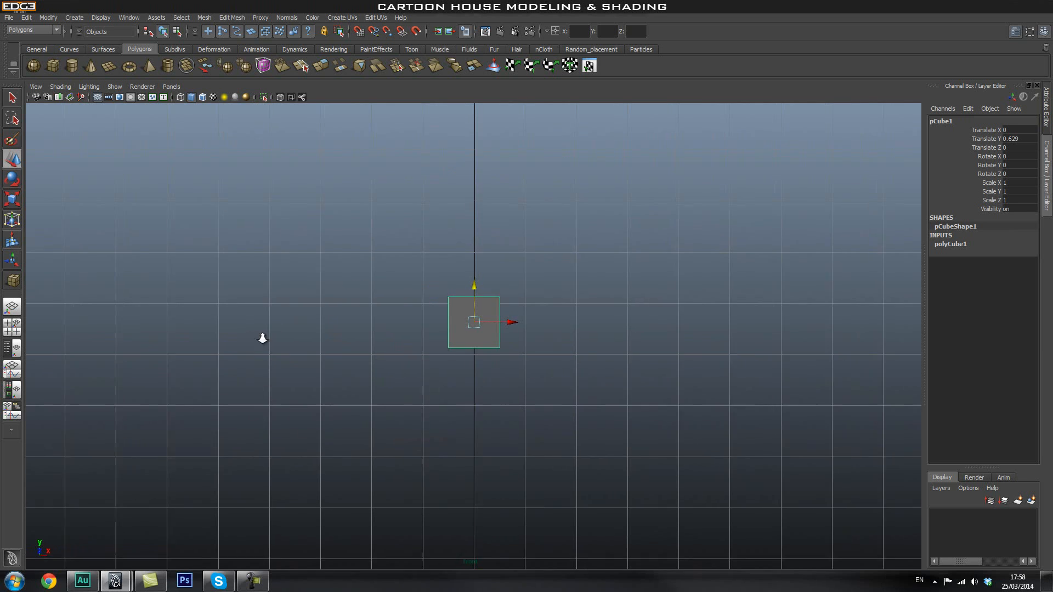
alt+right_drag(263, 338, 488, 346)
drag(473, 281, 475, 291)
alt+right_drag(252, 338, 493, 337)
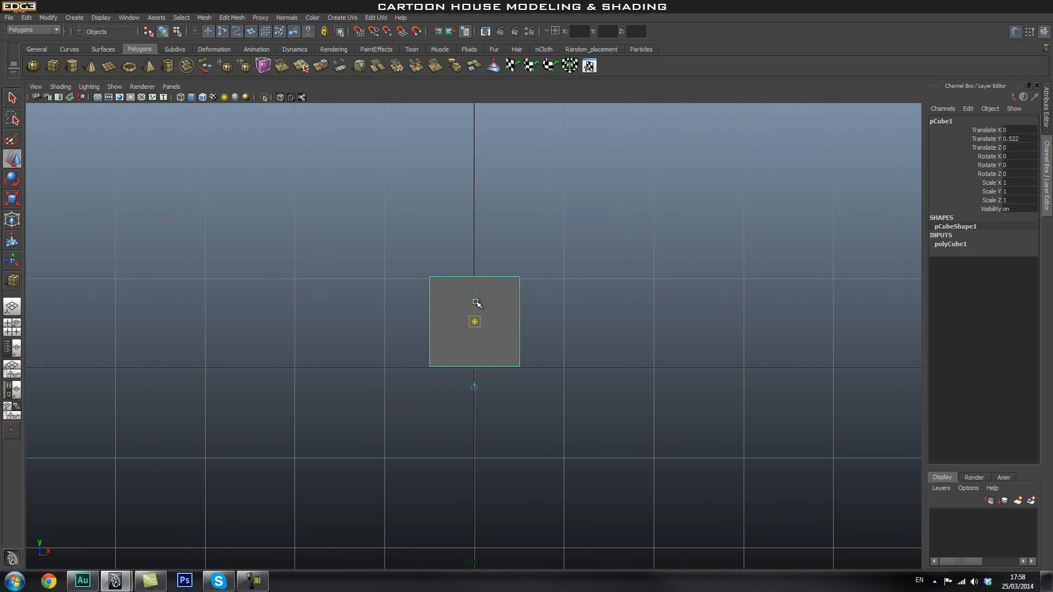
Step: Move the cube's pivot point down to the centre of its base, snapping it to the bottom vertices
click(475, 300)
key(v)
middle_drag(523, 372, 521, 361)
click(589, 310)
click(482, 321)
Step: Raise the cube to about Y 1.41, and snap its base onto the grid's origin at Y 0.5
drag(472, 337, 479, 249)
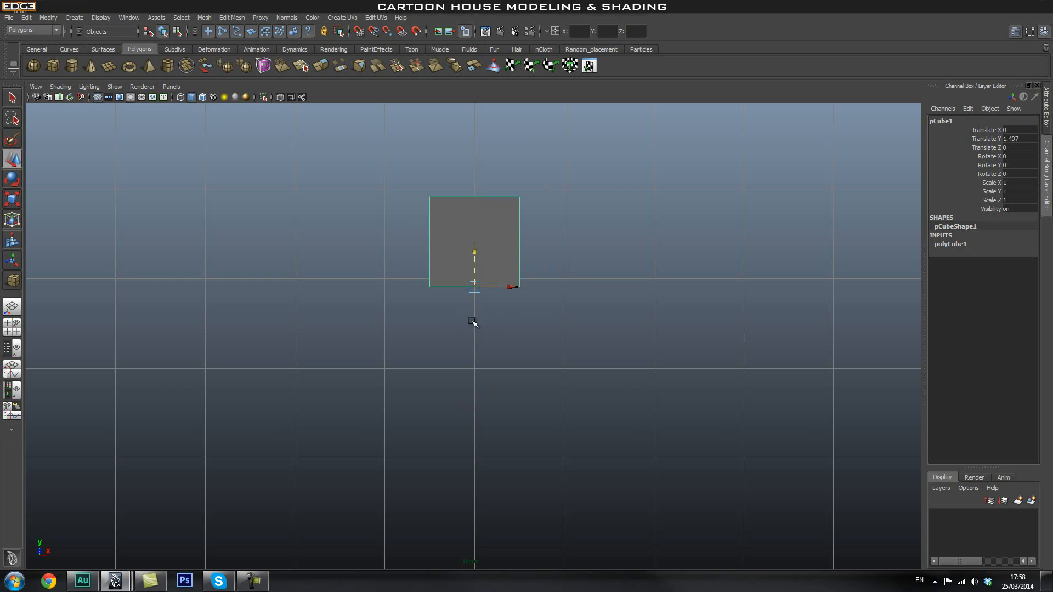
key(x)
middle_click(475, 369)
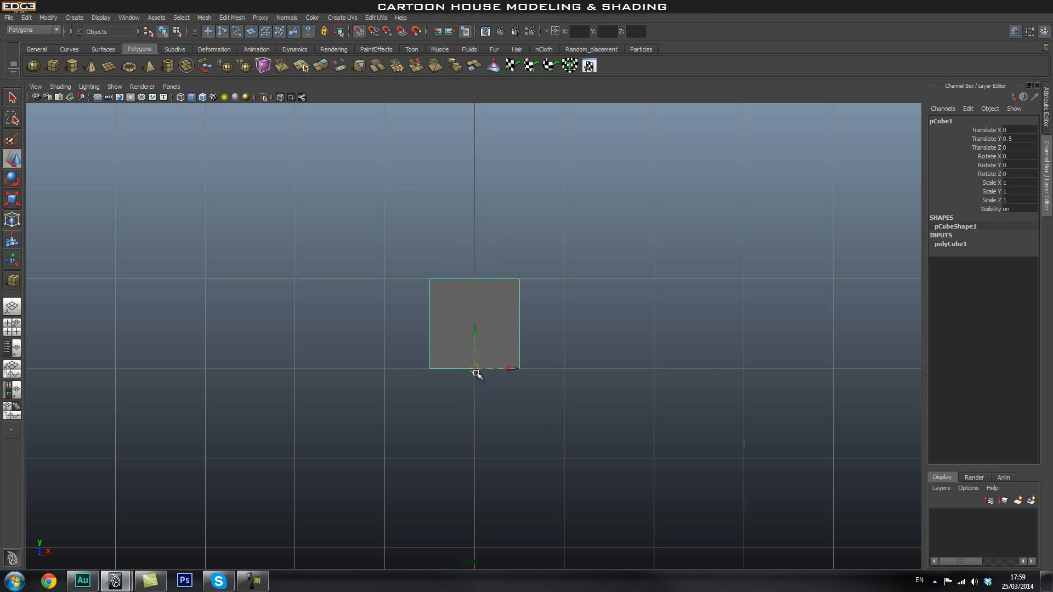
key(space)
key(space)
Step: In the perspective view, select the cube's four top vertices and raise them along Y to make it taller
alt+drag(626, 384, 581, 379)
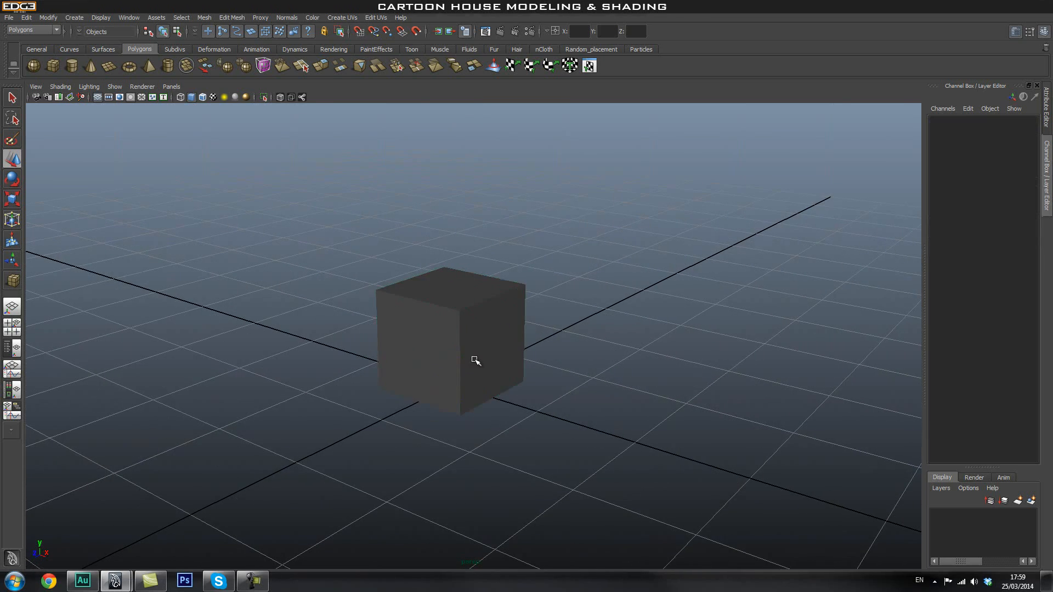
alt+right_drag(475, 360, 603, 390)
mouse_move(603, 390)
alt+mouse_down()
mouse_move(642, 395)
mouse_move(607, 388)
alt+mouse_up()
alt+right_drag(607, 387, 527, 385)
alt+drag(579, 388, 504, 327)
key(space)
right_drag(485, 346, 396, 340)
mouse_move(402, 395)
alt+mouse_down()
mouse_move(438, 399)
mouse_move(399, 391)
alt+mouse_up()
drag(612, 278, 371, 369)
alt+drag(689, 404, 642, 400)
drag(496, 280, 494, 236)
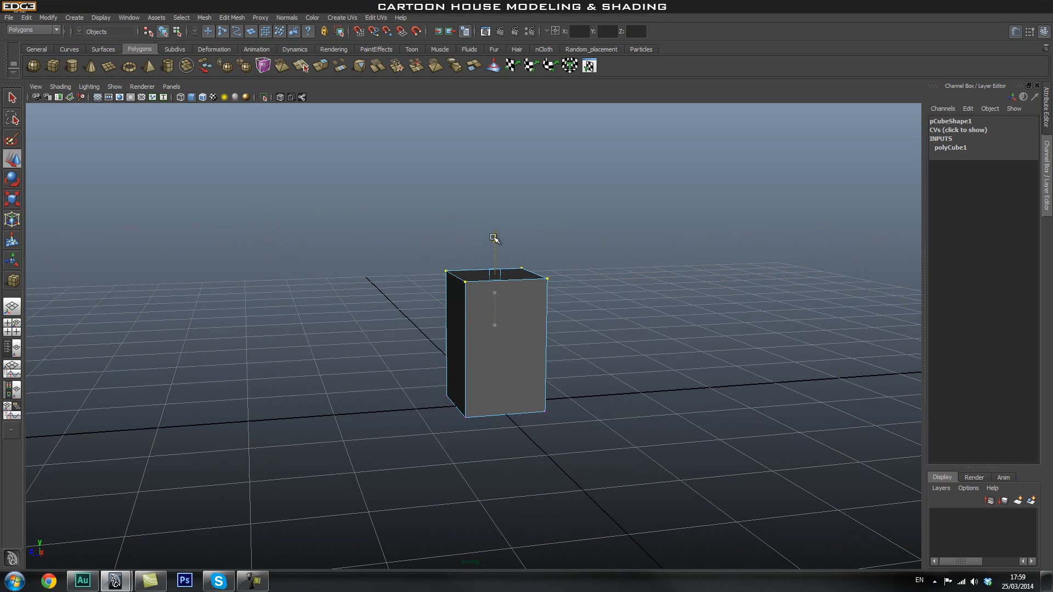
Step: Select the four vertices at the negative Z end and pull them outward along Z to lengthen the box
alt+drag(529, 377, 592, 270)
alt+drag(664, 301, 529, 473)
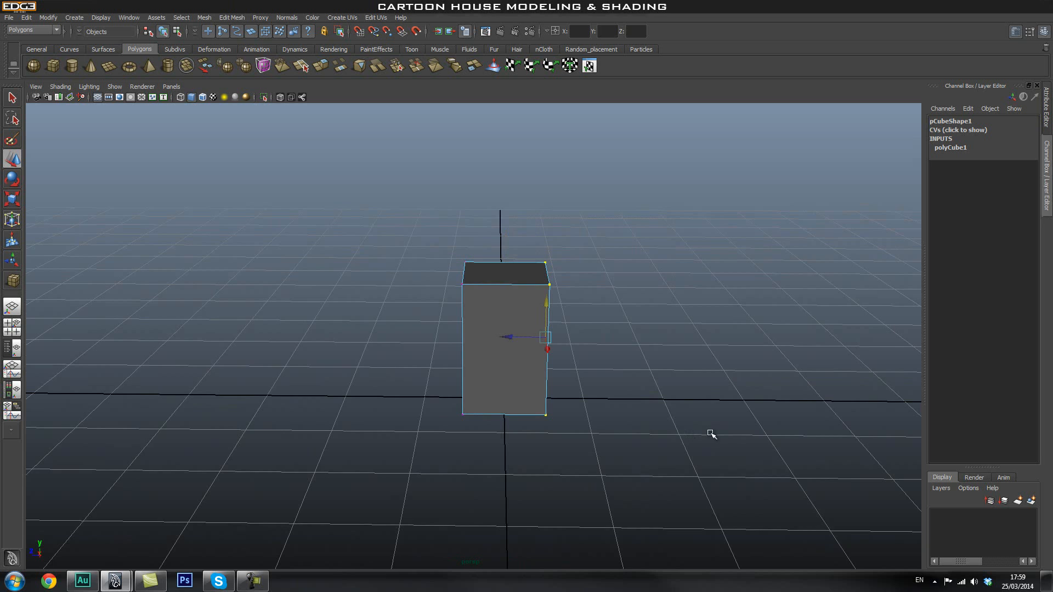
alt+drag(637, 423, 669, 420)
drag(498, 336, 623, 341)
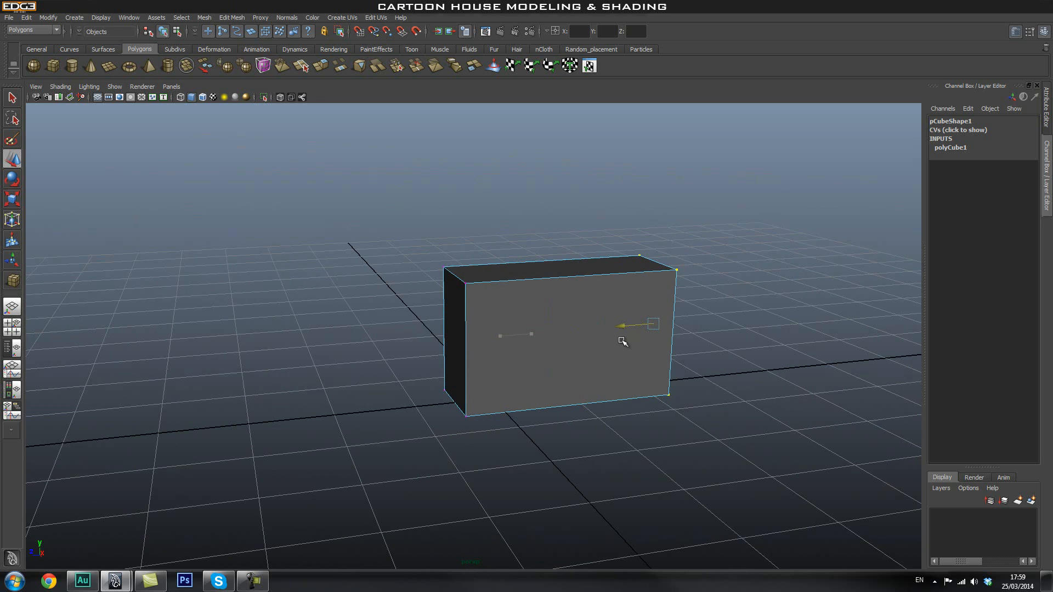
Step: Select the four vertices on the positive X side and pull them outward along X to widen the box
mouse_move(743, 370)
alt+mouse_down()
mouse_move(706, 384)
mouse_move(743, 380)
alt+mouse_up()
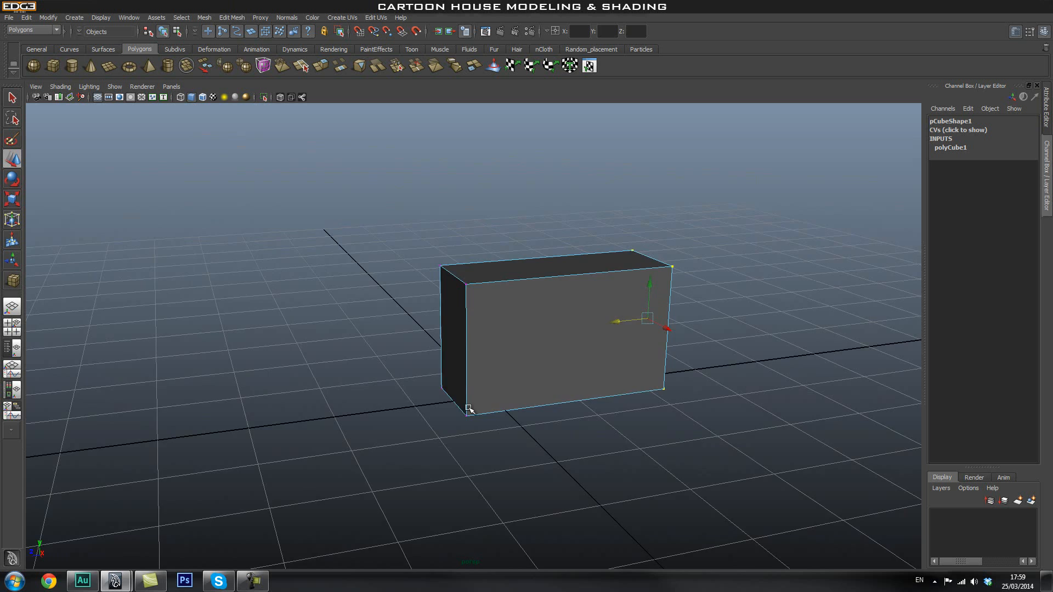
alt+drag(469, 408, 592, 419)
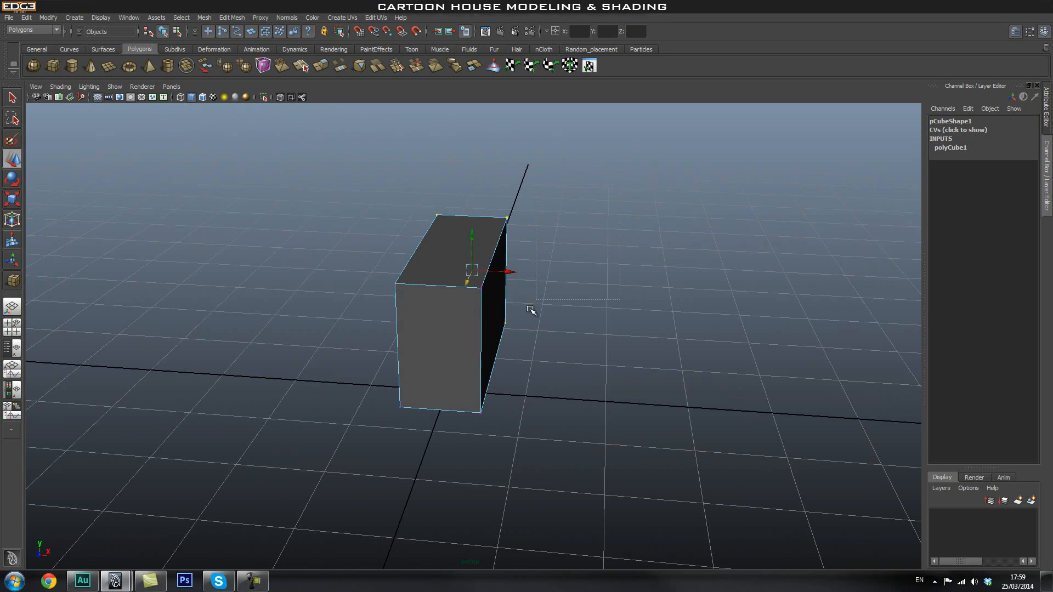
alt+drag(459, 489, 481, 473)
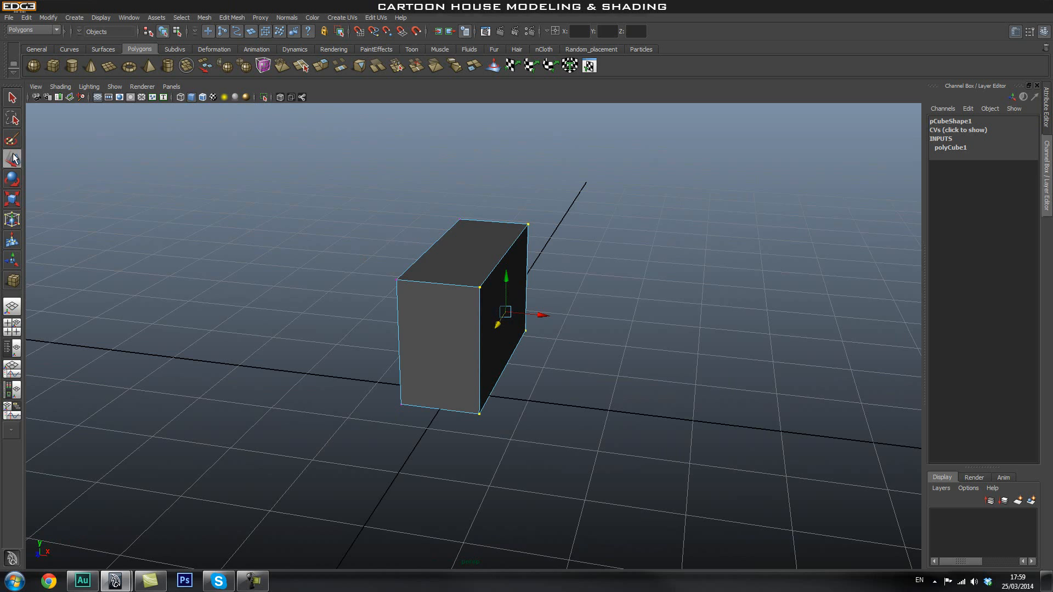
drag(542, 316, 670, 373)
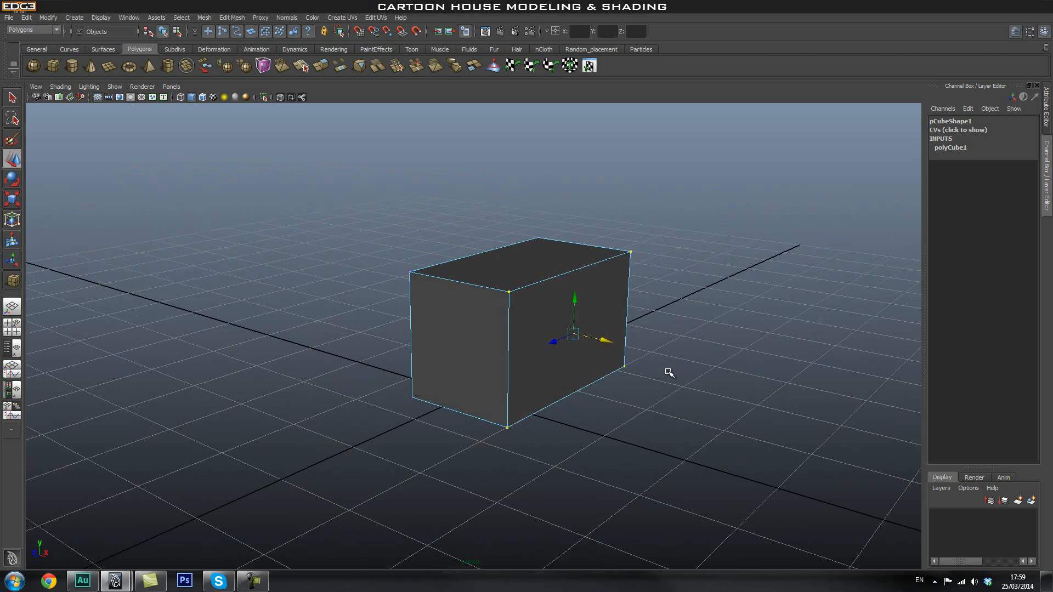
Step: Return to object selection and shift the whole box along X to about -0.18
click(501, 306)
right_drag(551, 329, 611, 307)
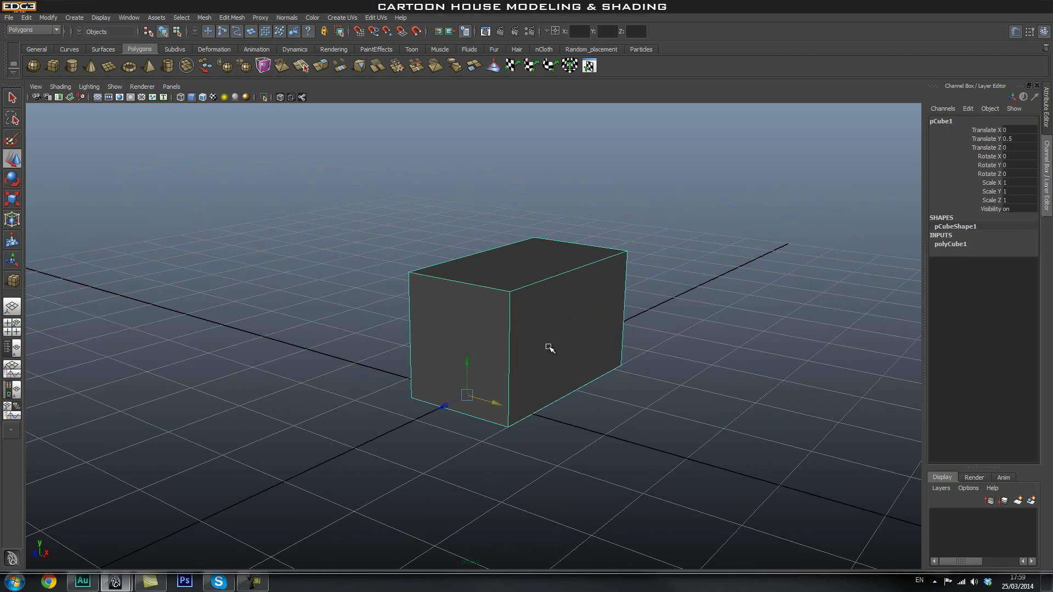
key(w)
alt+drag(592, 423, 635, 418)
drag(486, 406, 463, 405)
Step: Examine the box's proportions and its position on the grid from several angles
click(627, 375)
alt+drag(556, 403, 519, 384)
click(517, 381)
alt+drag(456, 396, 497, 397)
click(631, 376)
alt+drag(680, 407, 607, 386)
alt+middle_drag(607, 386, 569, 394)
alt+drag(570, 394, 512, 367)
right_drag(512, 369, 594, 342)
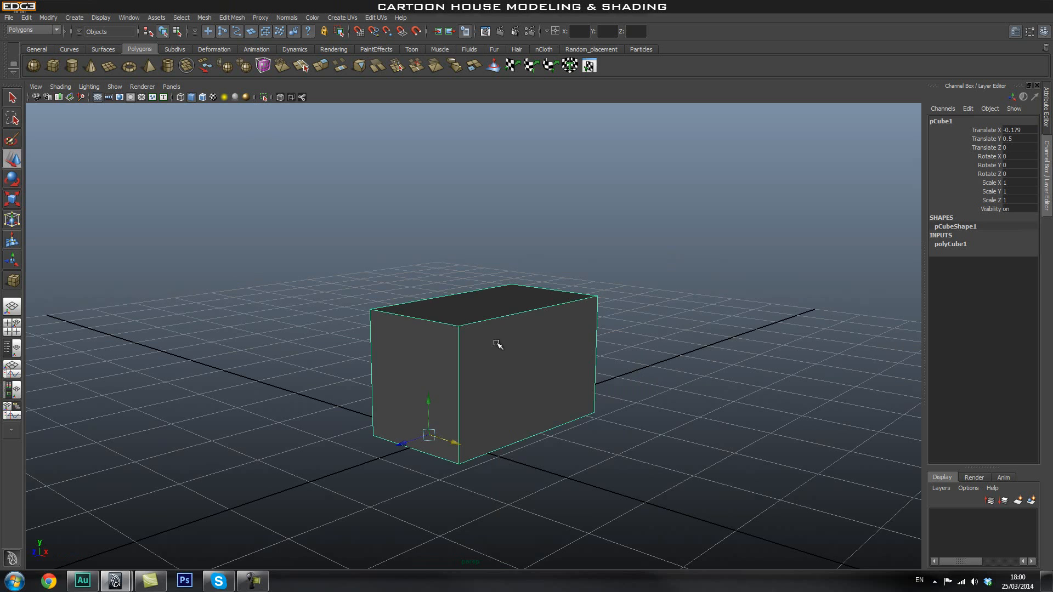
Step: Preview the box as a smooth mesh, and return it to the unsmoothed display for a closer look
key(3)
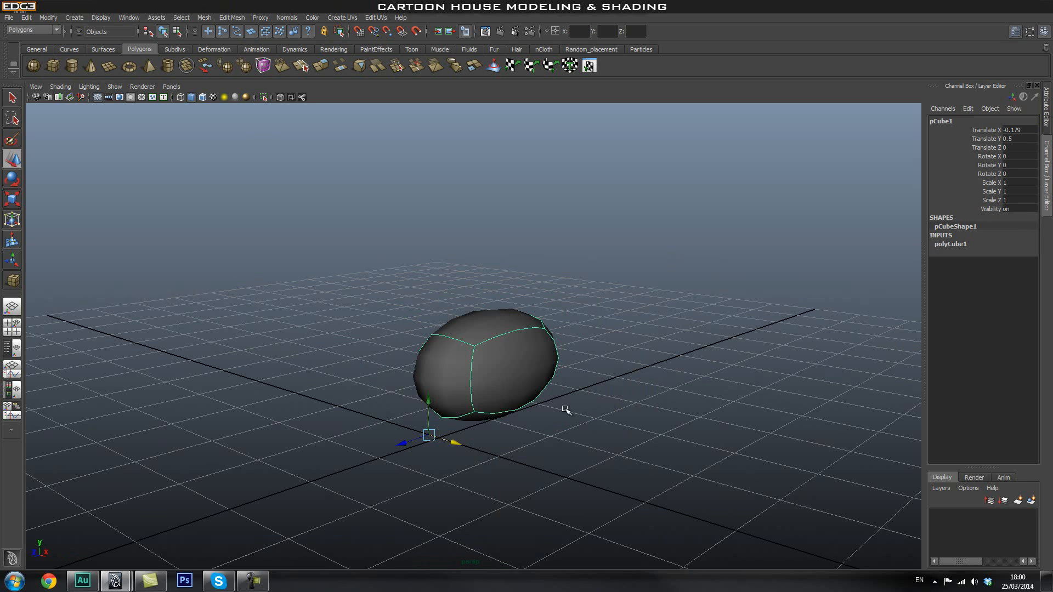
key(1)
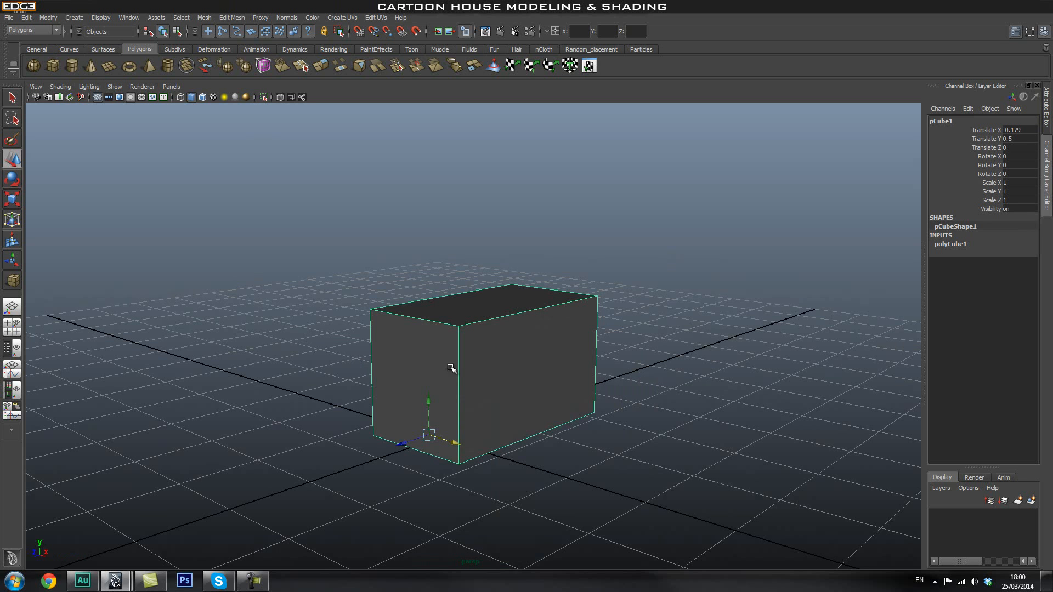
alt+right_drag(355, 365, 562, 378)
alt+drag(562, 378, 551, 398)
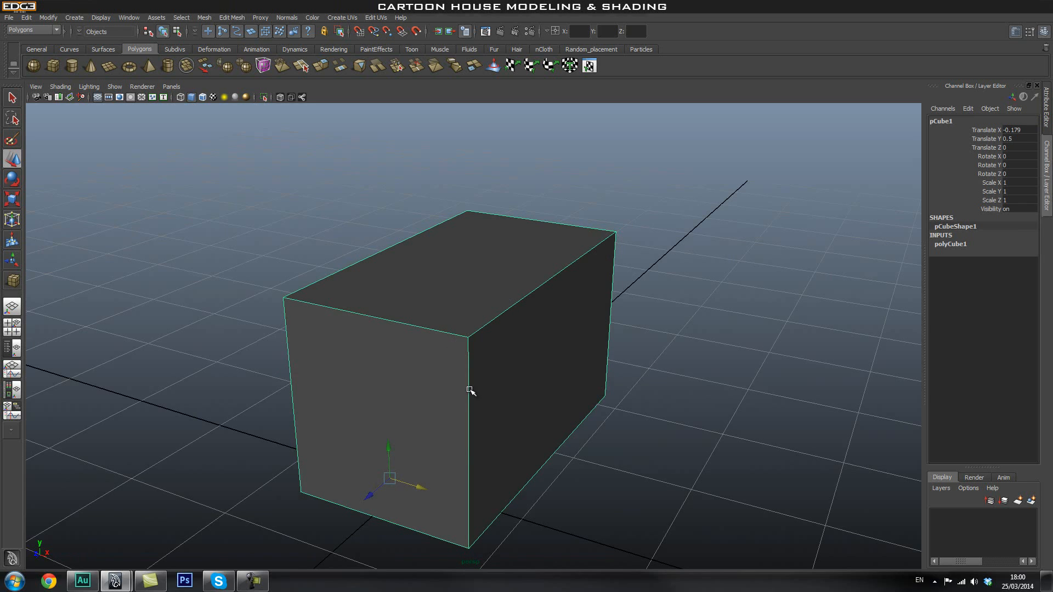
Step: Detach the Edit Mesh command list and park it as a floating palette beside the box
alt+drag(470, 390, 487, 359)
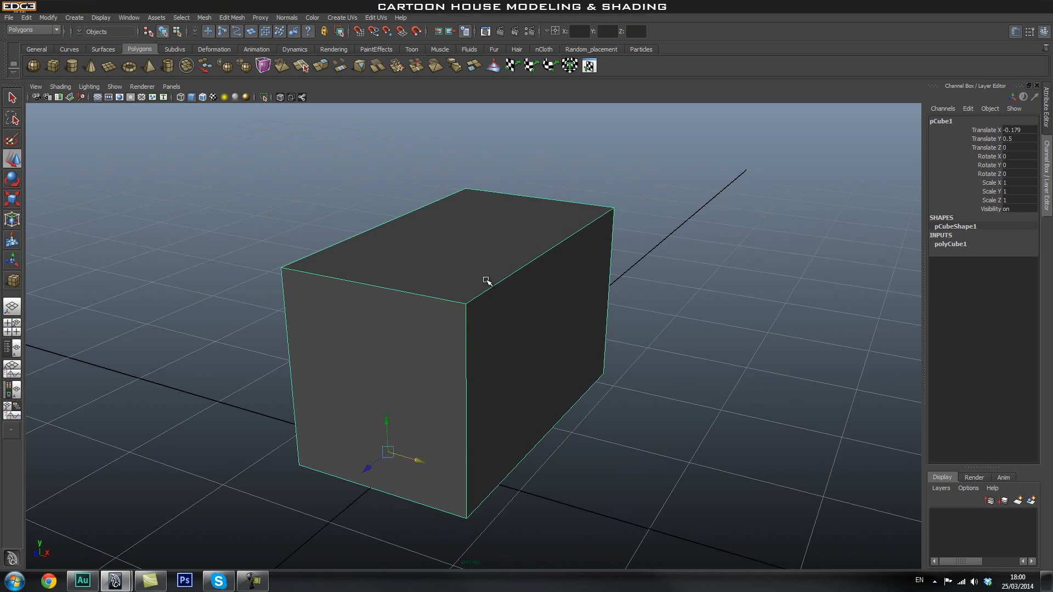
alt+drag(599, 310, 571, 323)
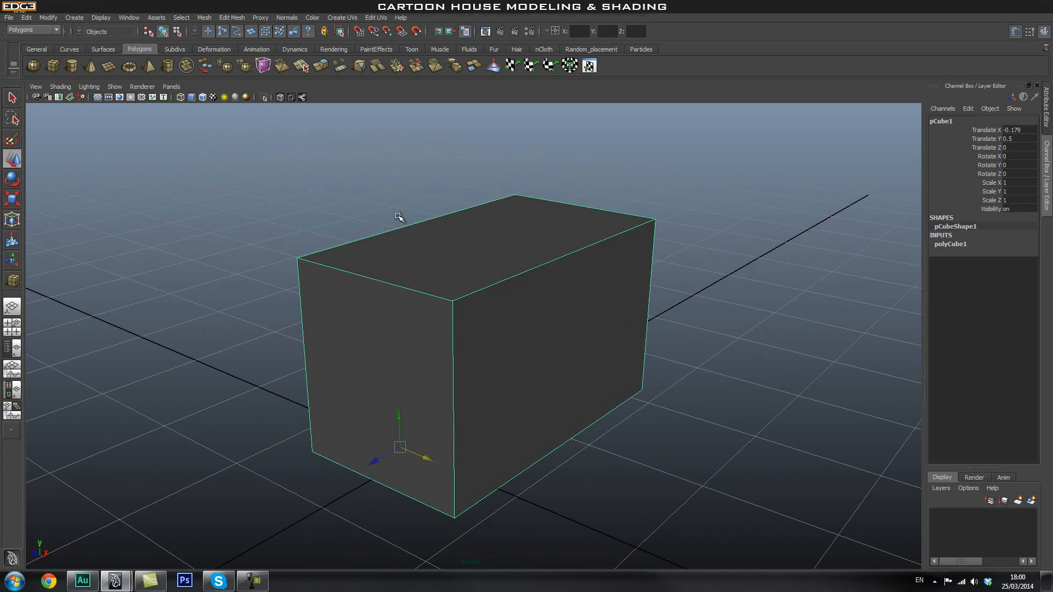
click(229, 17)
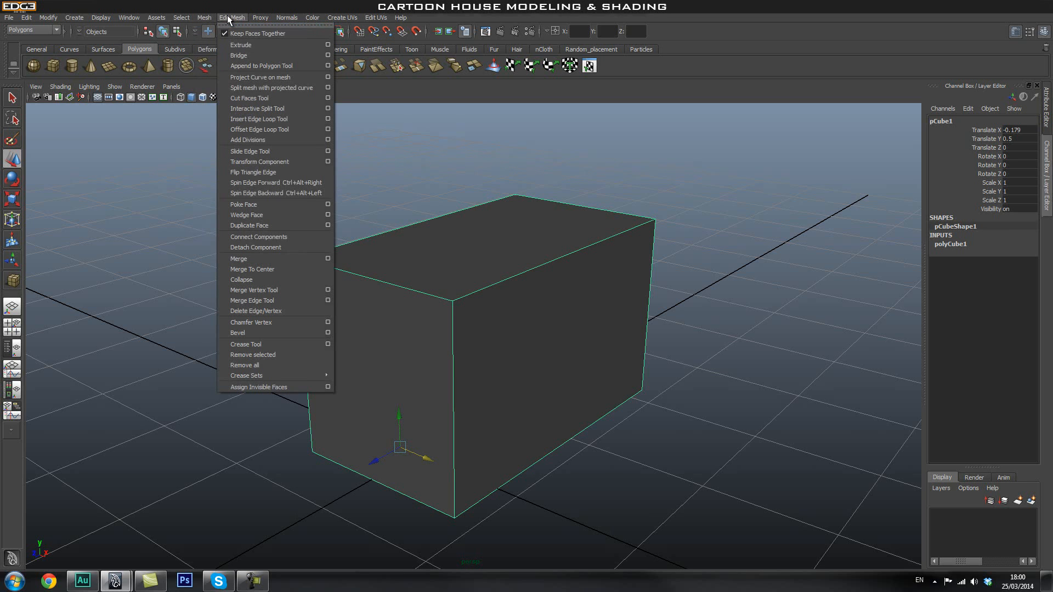
click(257, 25)
drag(752, 154, 853, 150)
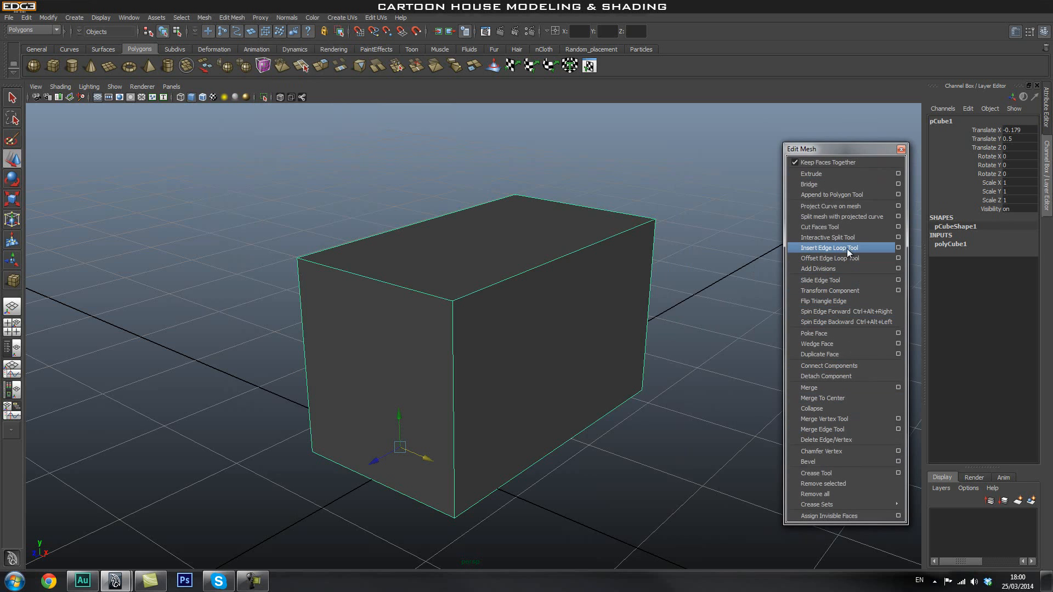
Step: Insert three edge loops with the Insert Edge Loop Tool, each tight against one of the edges meeting at the box's near top corner
click(829, 248)
scroll(484, 296, up, 8)
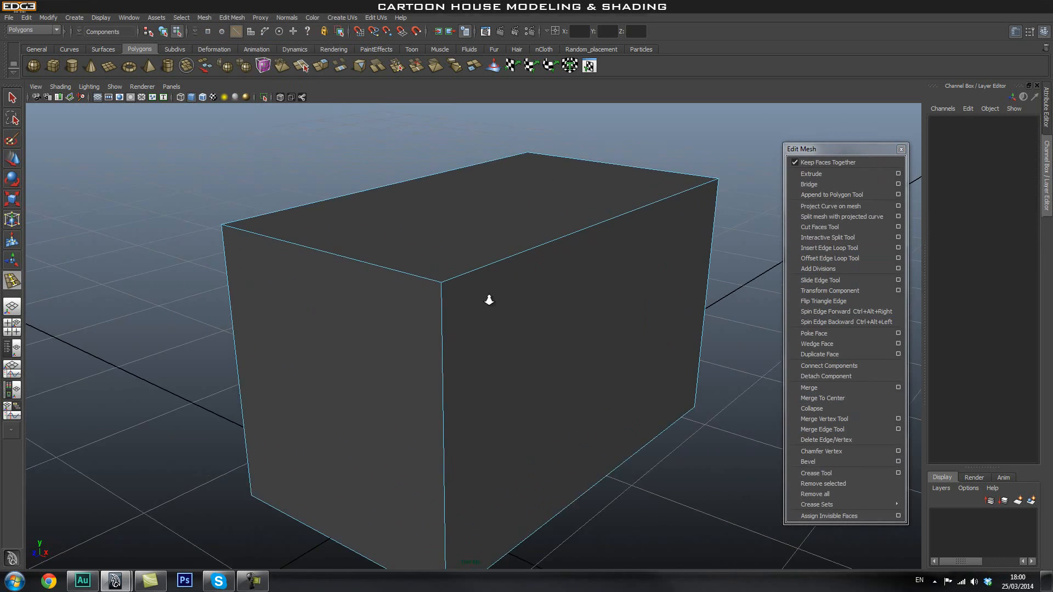
drag(453, 306, 453, 298)
alt+drag(476, 343, 480, 344)
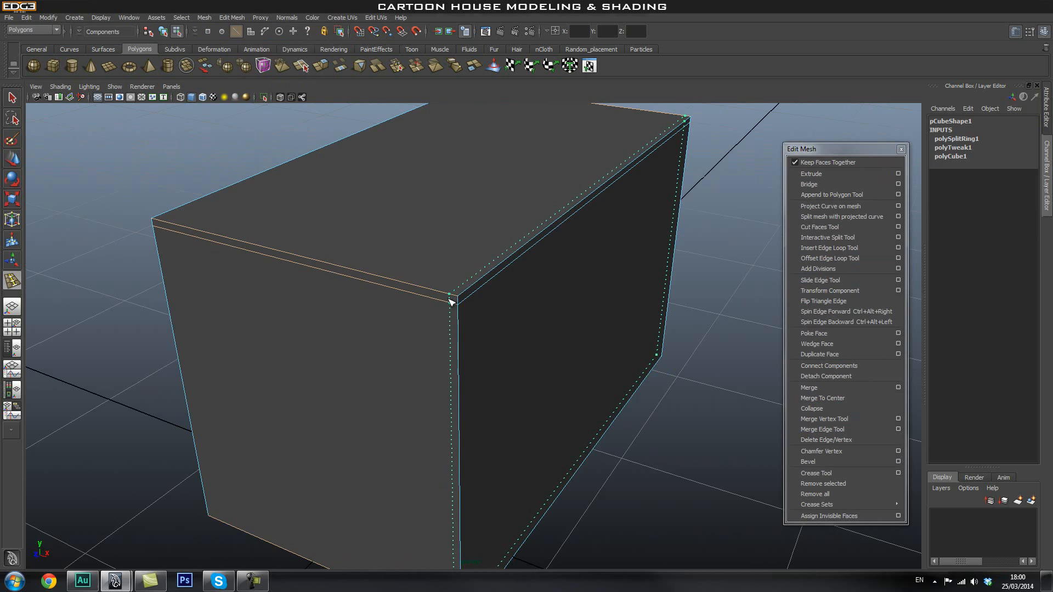
drag(451, 306, 451, 304)
alt+drag(536, 329, 524, 336)
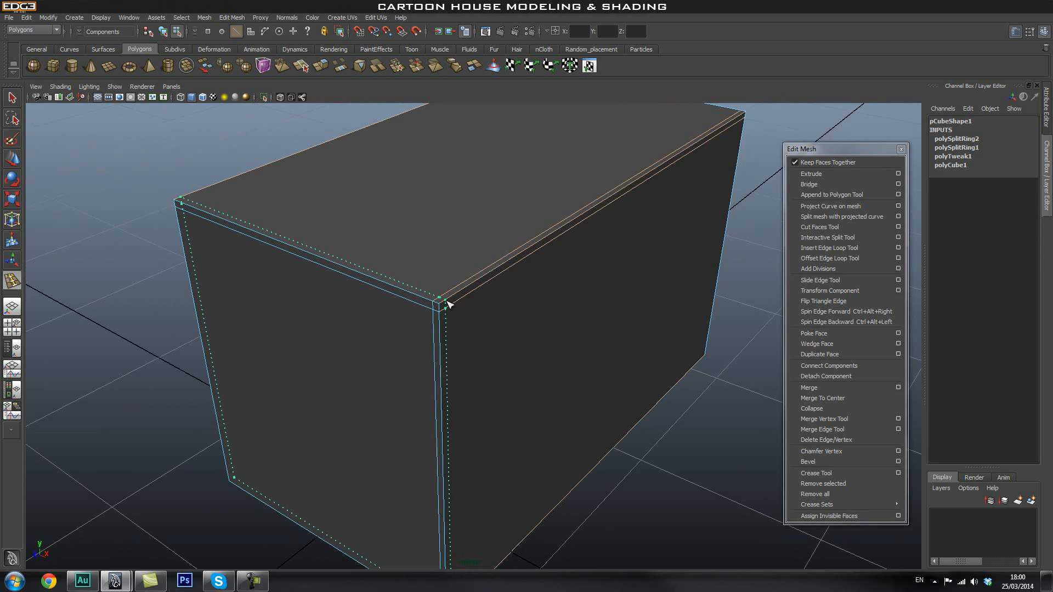
drag(447, 301, 447, 300)
Step: Insert three more edge loops tight against the box's opposite edges, including one just above the base
alt+right_drag(361, 322, 543, 322)
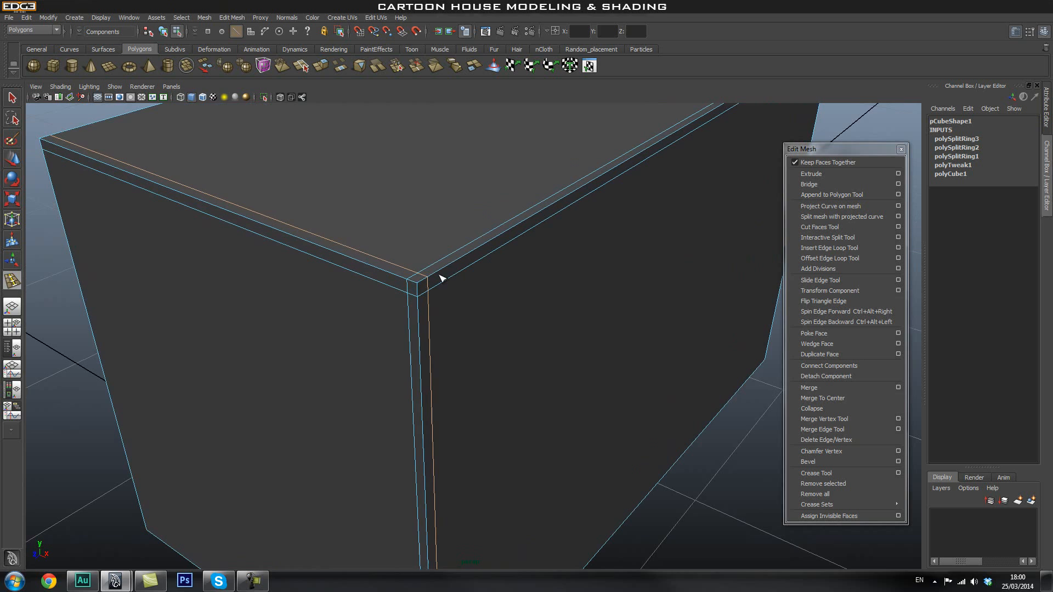
alt+middle_drag(476, 329, 497, 357)
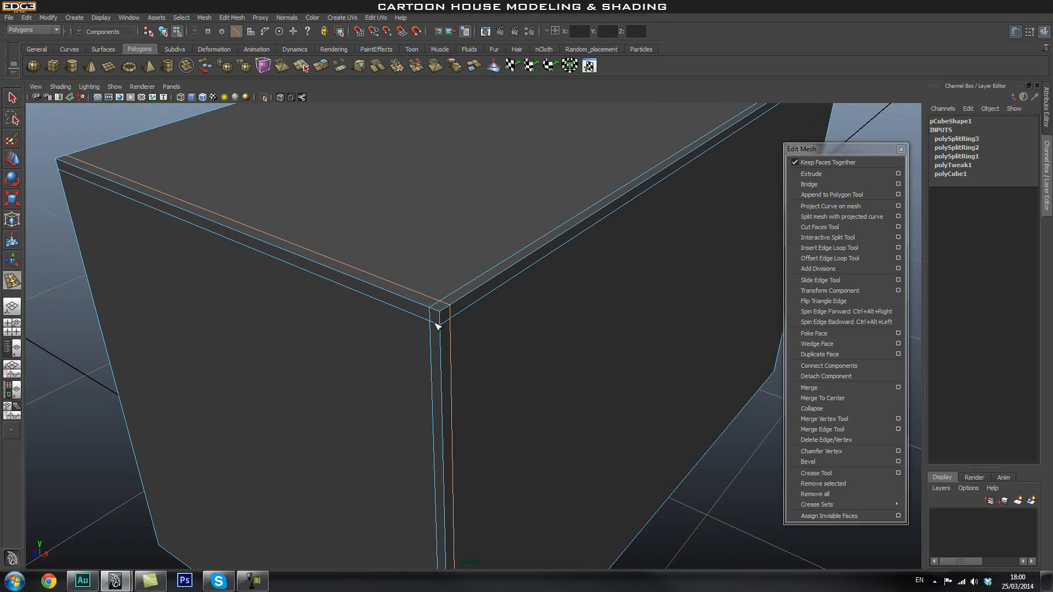
alt+drag(486, 328, 535, 310)
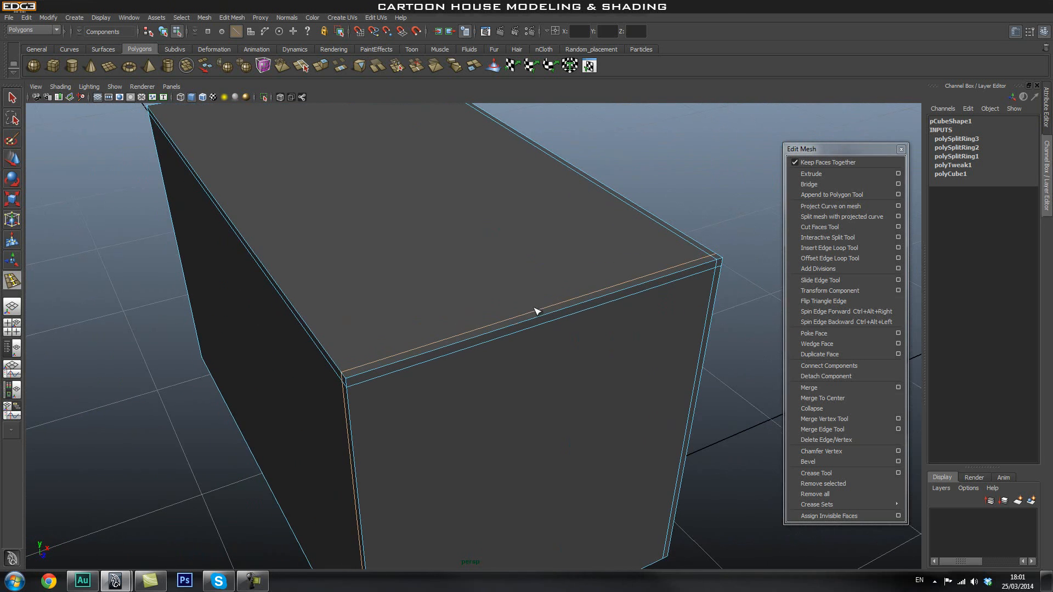
drag(378, 374, 356, 383)
alt+drag(624, 407, 488, 331)
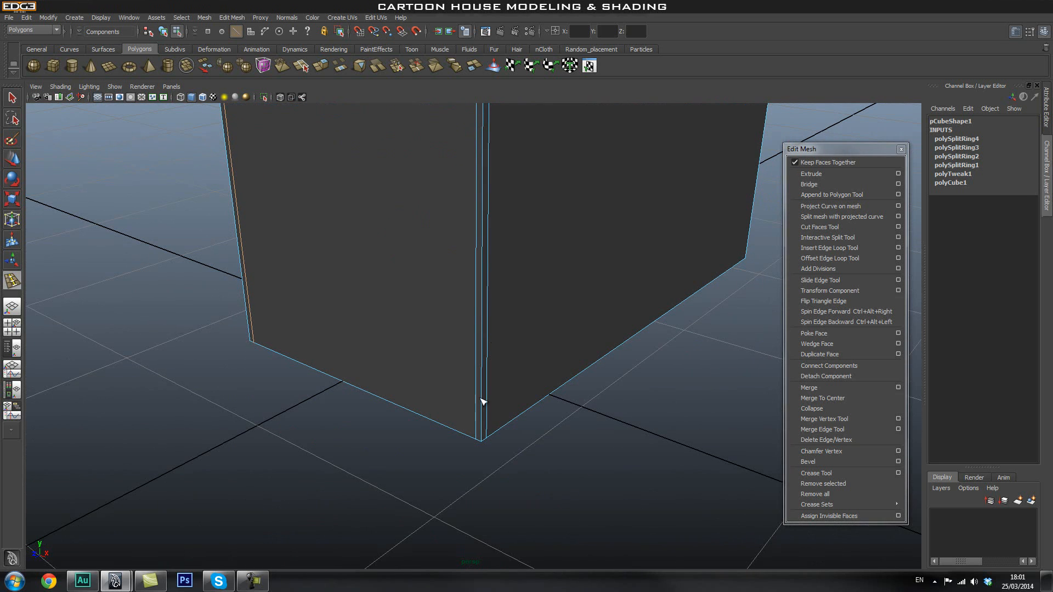
click(489, 436)
alt+drag(489, 436, 706, 308)
alt+right_drag(705, 308, 512, 367)
alt+drag(512, 367, 454, 356)
alt+middle_drag(454, 356, 574, 295)
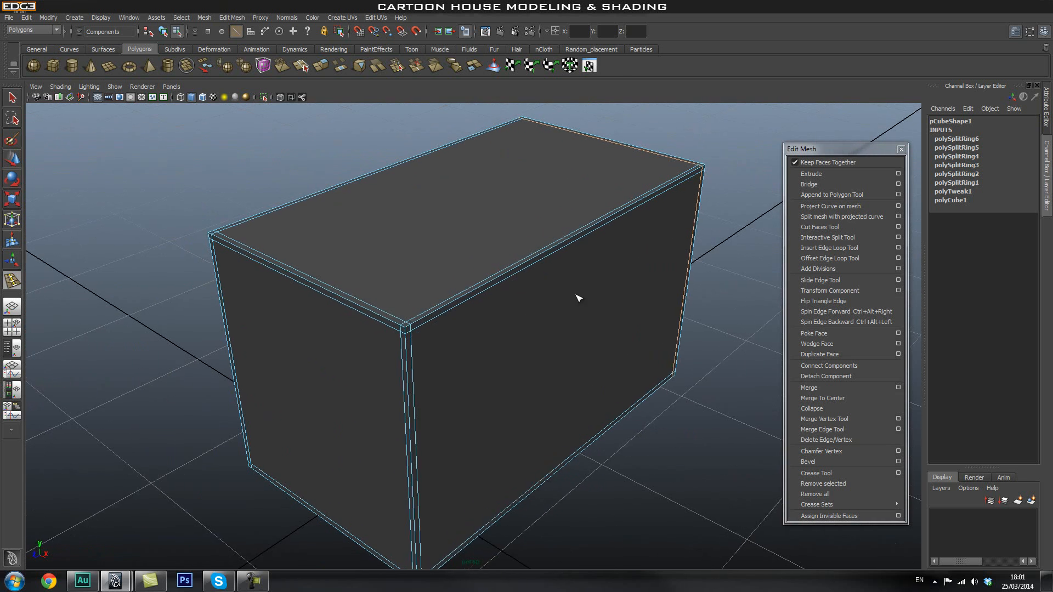
Step: Return to object selection, select the box and examine its smooth mesh preview from several angles
key(q)
right_drag(515, 335, 573, 307)
click(486, 326)
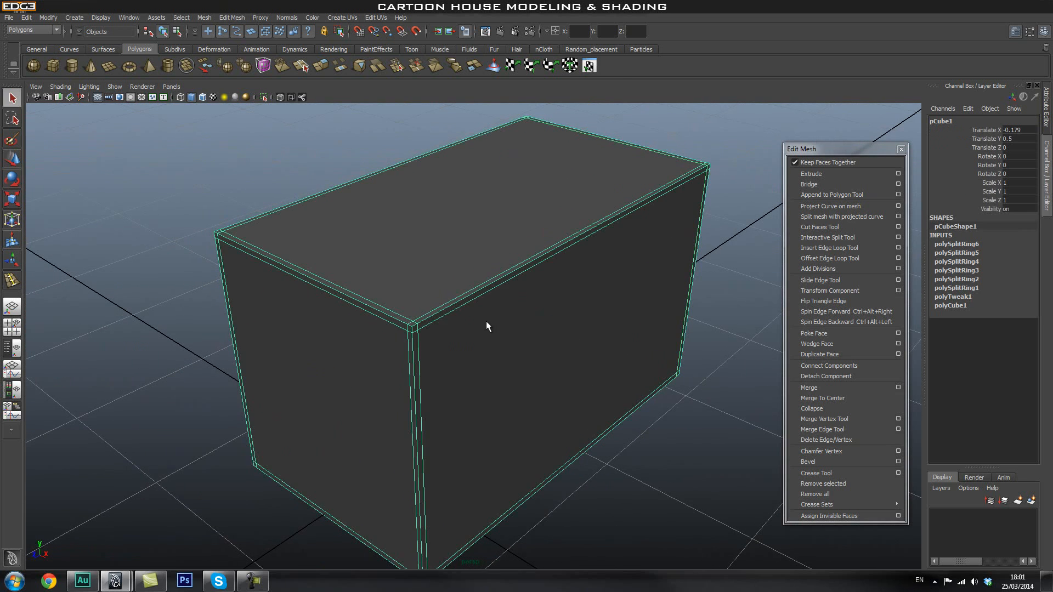
key(1)
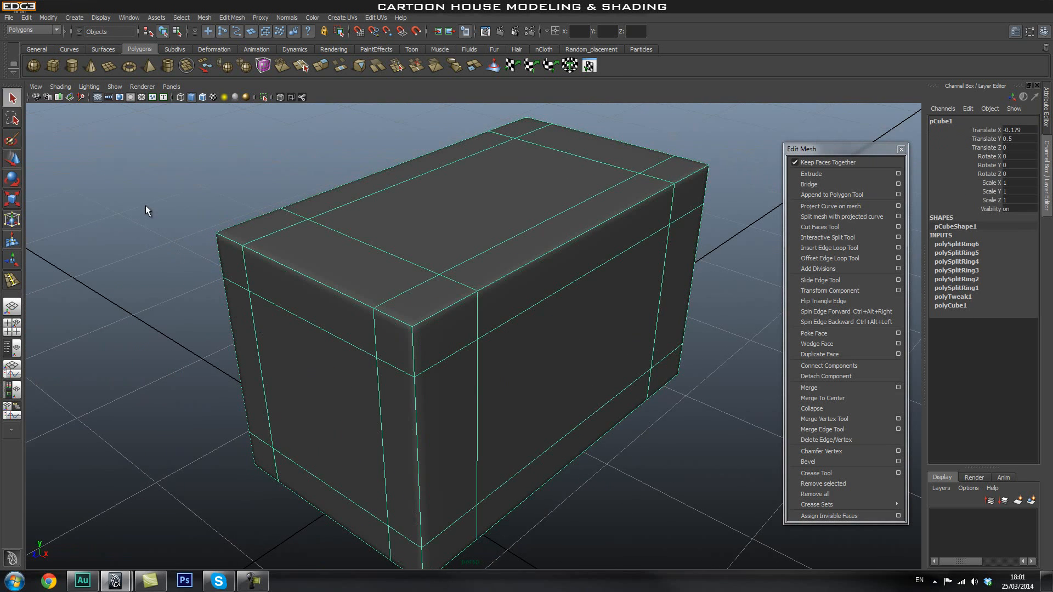
alt+drag(425, 318, 570, 352)
click(693, 323)
alt+drag(692, 323, 561, 276)
alt+drag(520, 404, 614, 368)
alt+drag(370, 344, 511, 305)
click(496, 336)
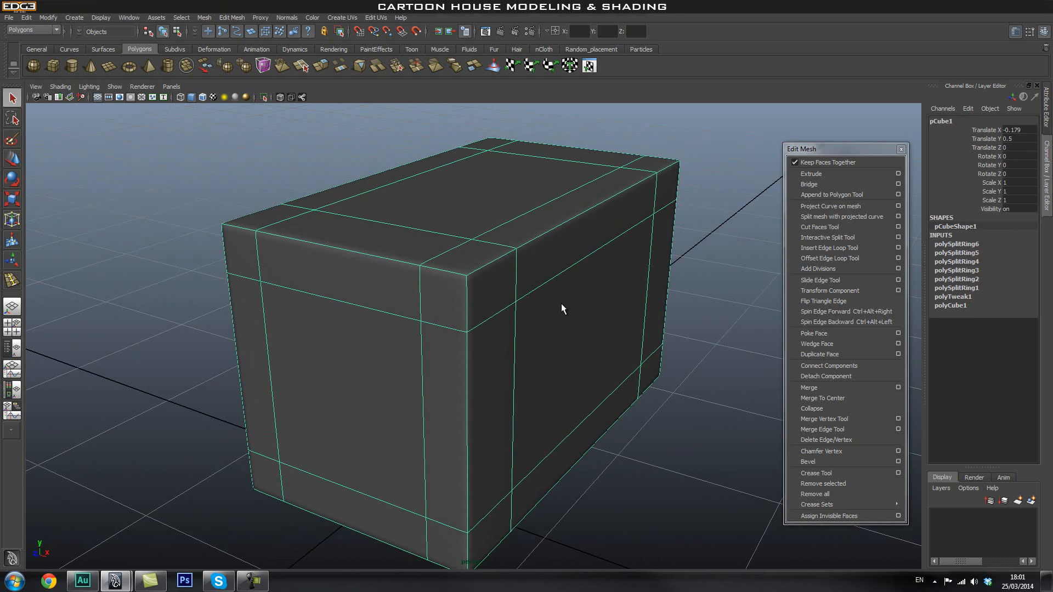
Step: Compare the smooth and unsmoothed displays, and select the two edge loops flanking the box's long top edge for inspection
key(3)
key(1)
key(3)
key(1)
alt+middle_drag(488, 269, 519, 336)
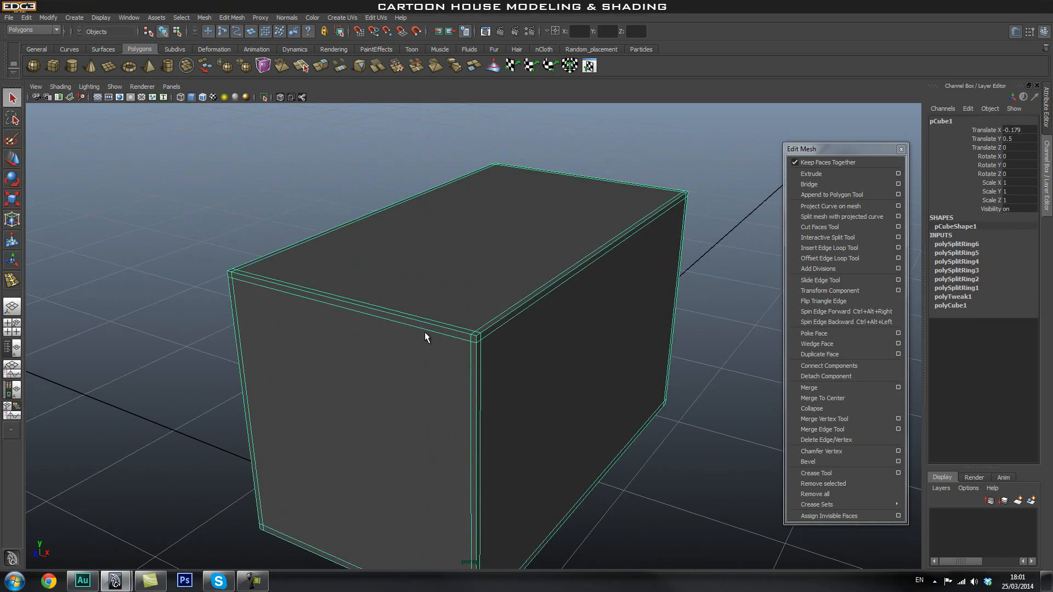
alt+right_drag(425, 333, 655, 349)
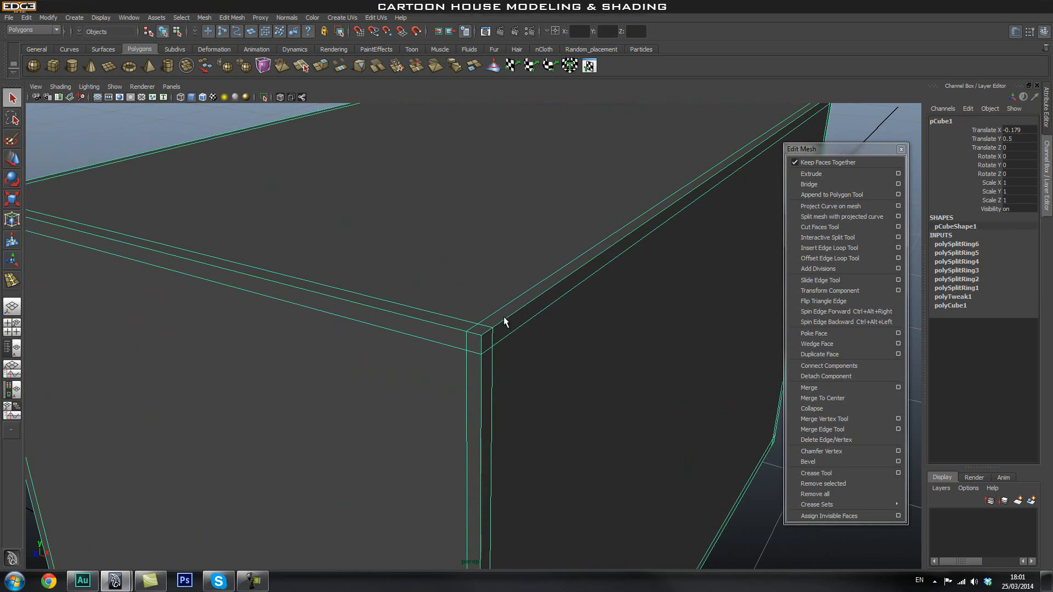
right_drag(511, 335, 505, 302)
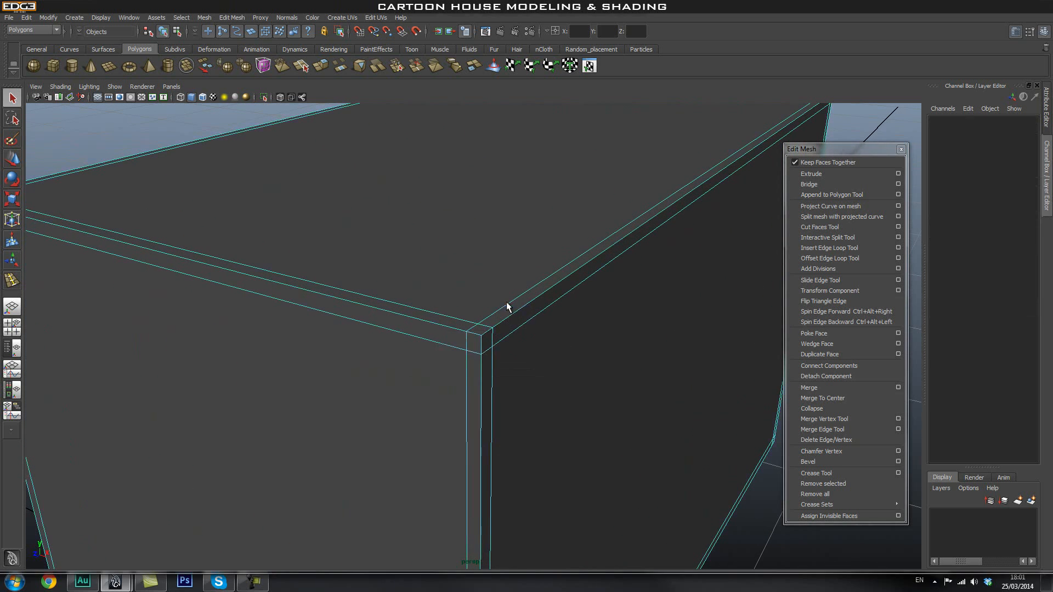
double_click(517, 328)
click(505, 308)
shift+click(524, 325)
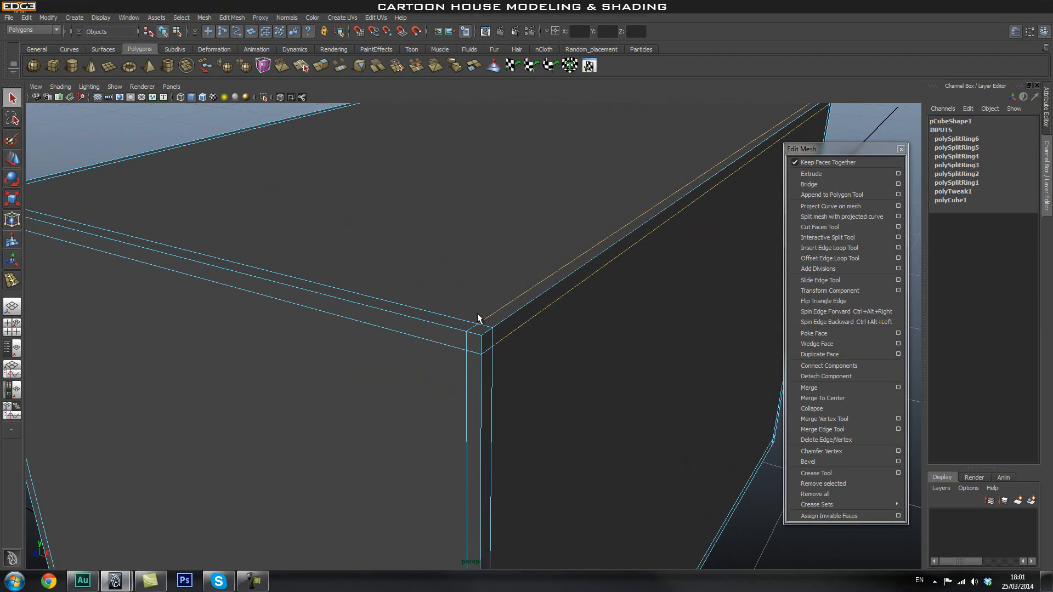
Step: Return to object selection and preview the whole box smoothed again, ending in the unsmoothed display
alt+right_drag(591, 349, 435, 344)
right_drag(482, 275, 502, 254)
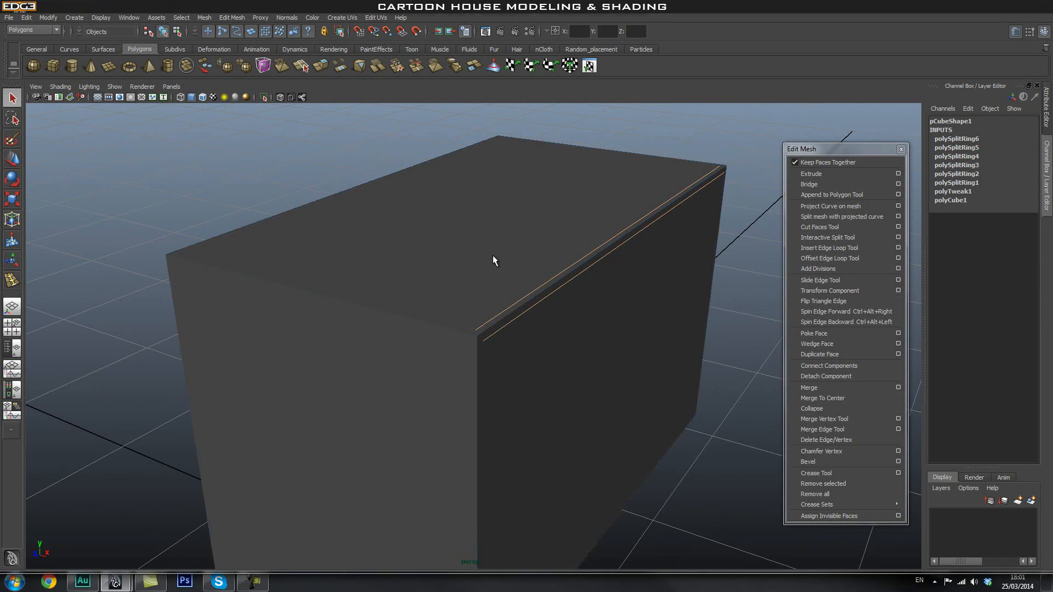
click(502, 259)
key(3)
click(705, 144)
click(586, 228)
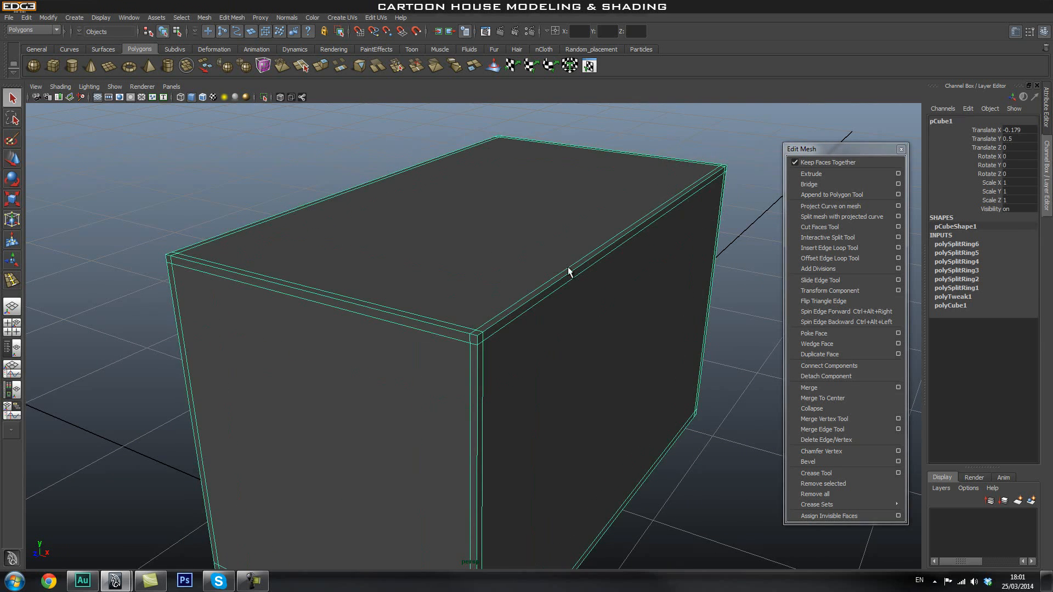
key(3)
key(1)
Step: Set the Insert Edge Loop Tool to multiple edge loops and insert 2 evenly spaced loops across the box's width
scroll(543, 277, down, 6)
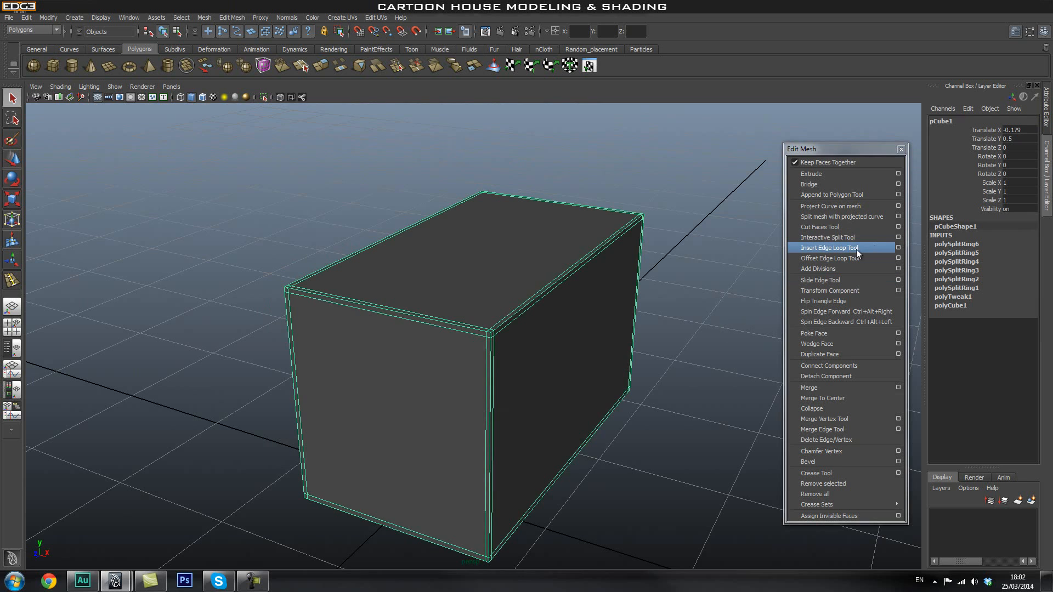
click(900, 247)
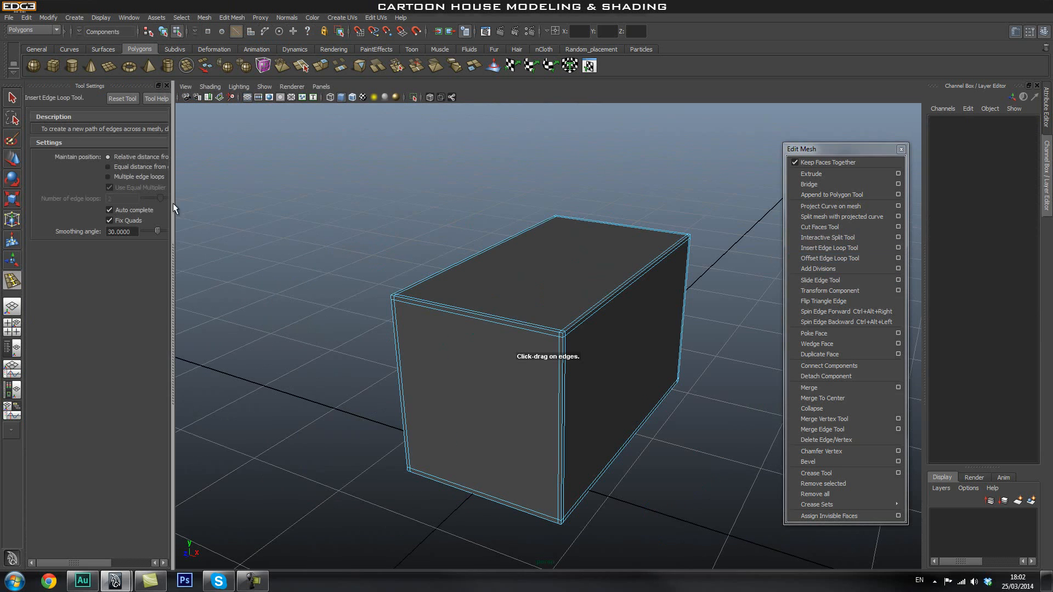
alt+drag(455, 239, 448, 246)
click(541, 355)
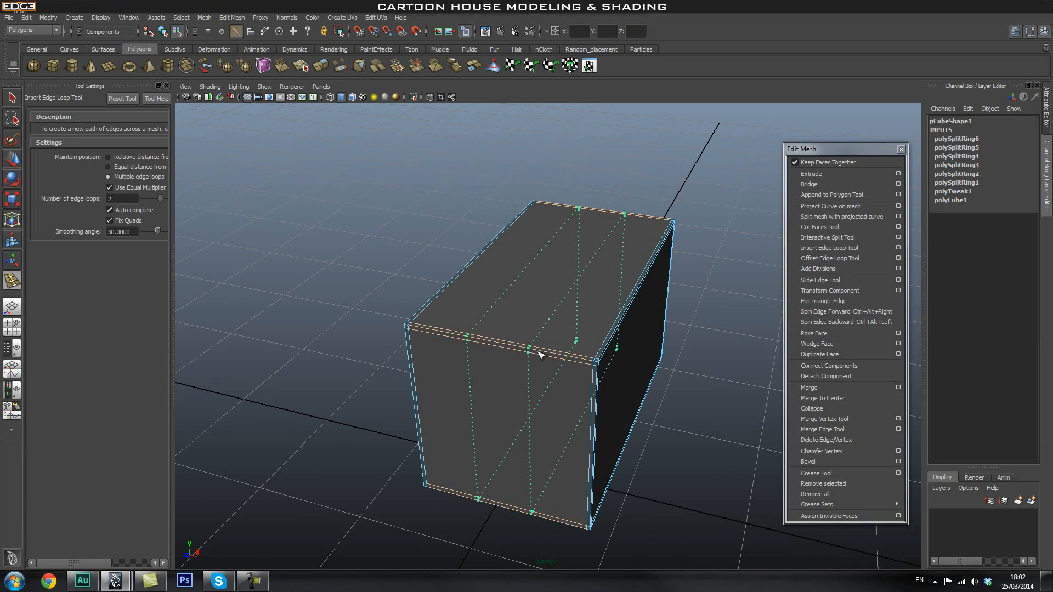
alt+drag(694, 371, 648, 369)
Step: Set the number of edge loops to 4, insert them evenly along the box's length, and close the tool settings
drag(122, 199, 16, 193)
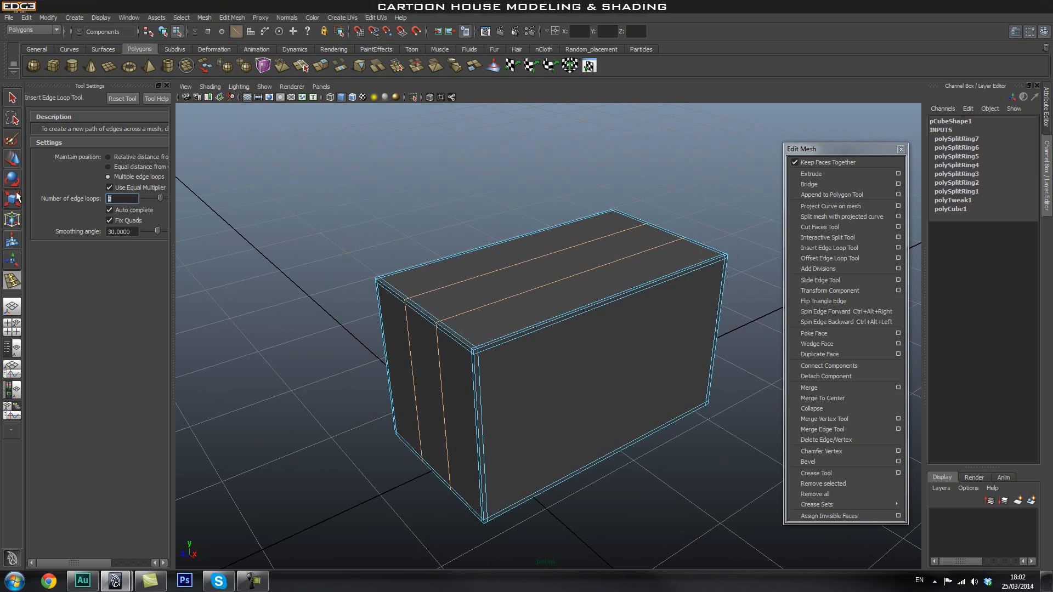
click(617, 303)
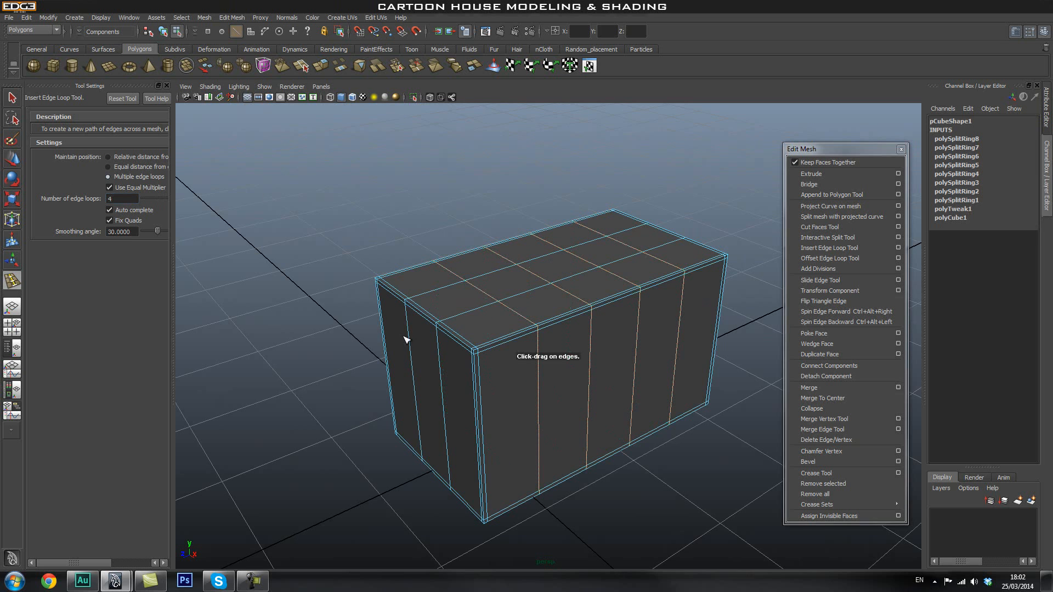
click(166, 85)
key(q)
Step: Preview the subdivided box as a smooth mesh, return it to the unsmoothed display and examine its edge layout from several angles
alt+drag(483, 262, 500, 276)
alt+right_drag(450, 298, 528, 283)
right_drag(528, 283, 568, 268)
click(525, 276)
key(3)
click(610, 149)
alt+right_drag(595, 212, 528, 291)
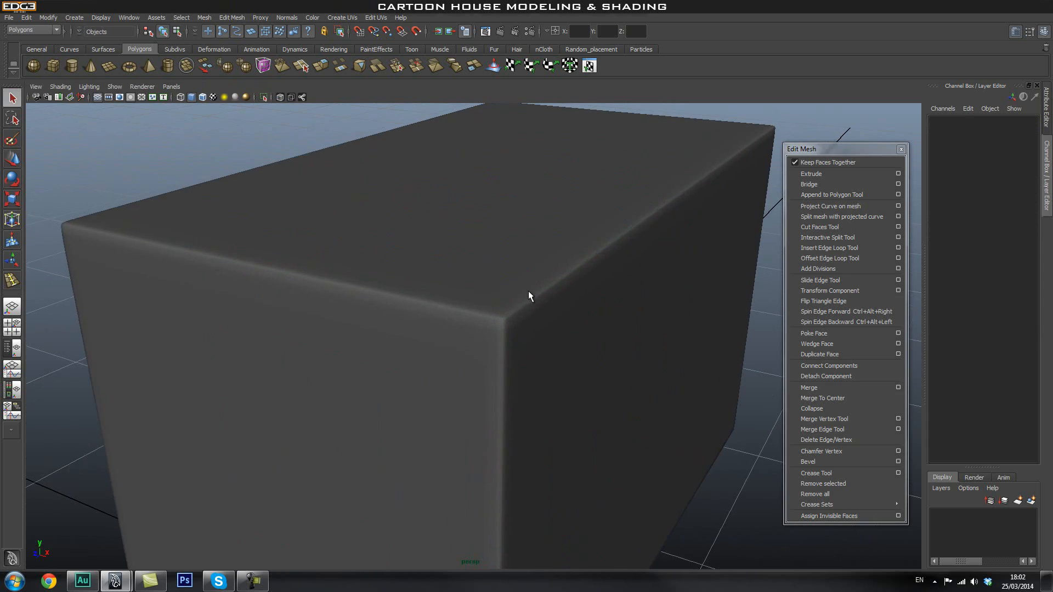
click(527, 273)
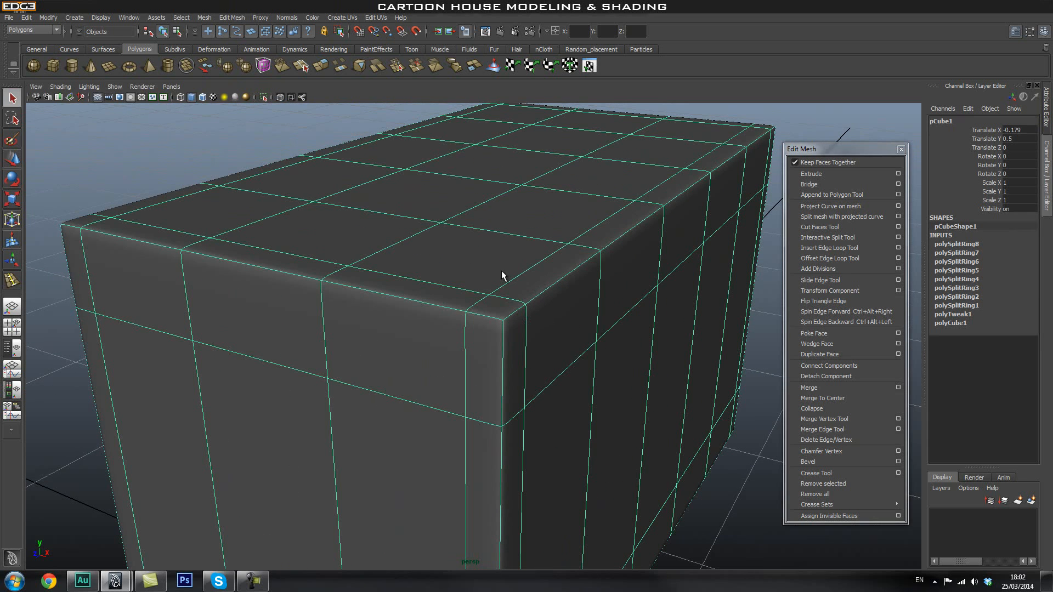
key(1)
alt+right_drag(616, 351, 468, 316)
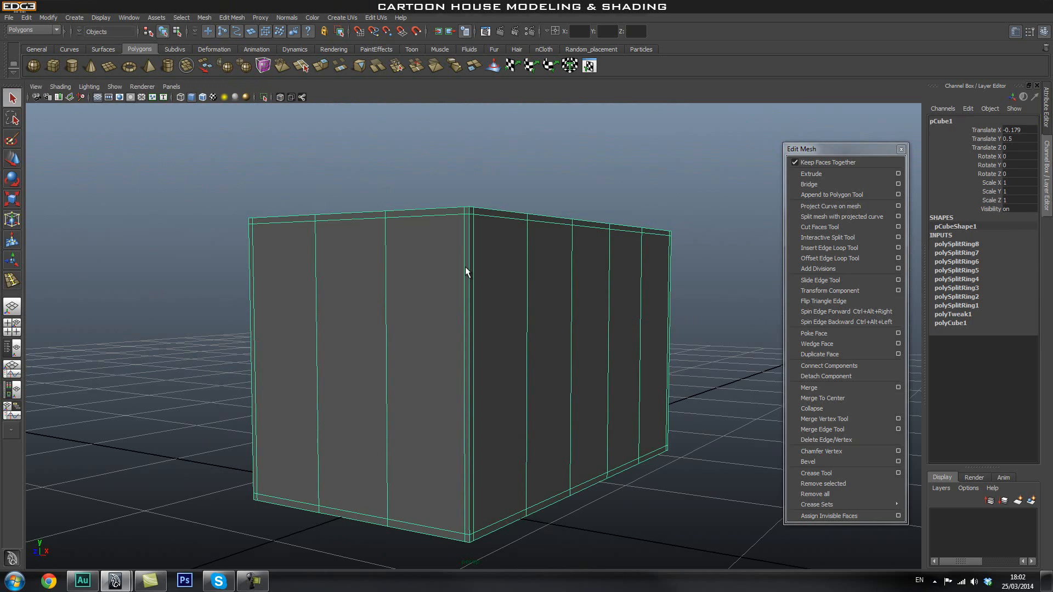
alt+drag(507, 323, 504, 331)
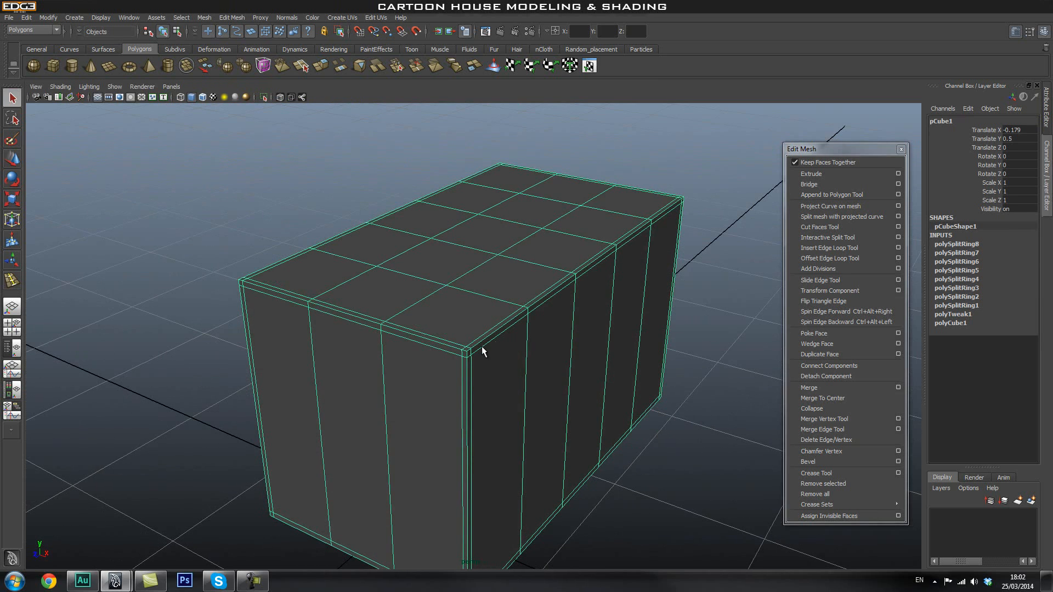
alt+drag(509, 416, 436, 267)
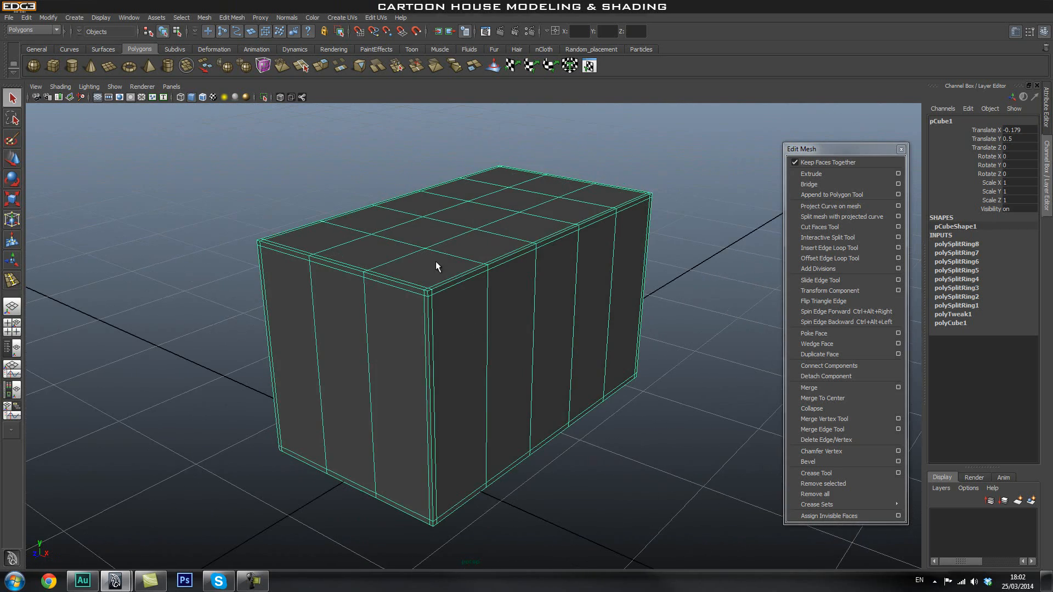
Step: Try to delete the tight edge loops around the box's near top corner
alt+drag(521, 355, 486, 379)
alt+right_drag(485, 380, 662, 380)
right_drag(419, 356, 408, 320)
double_click(411, 315)
shift+double_click(448, 303)
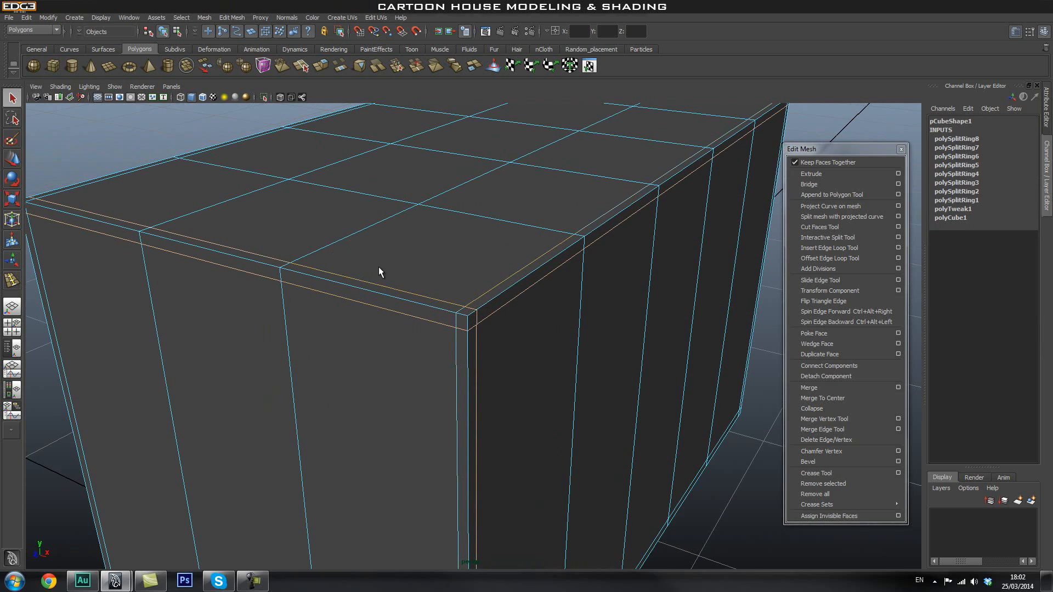
key(Delete)
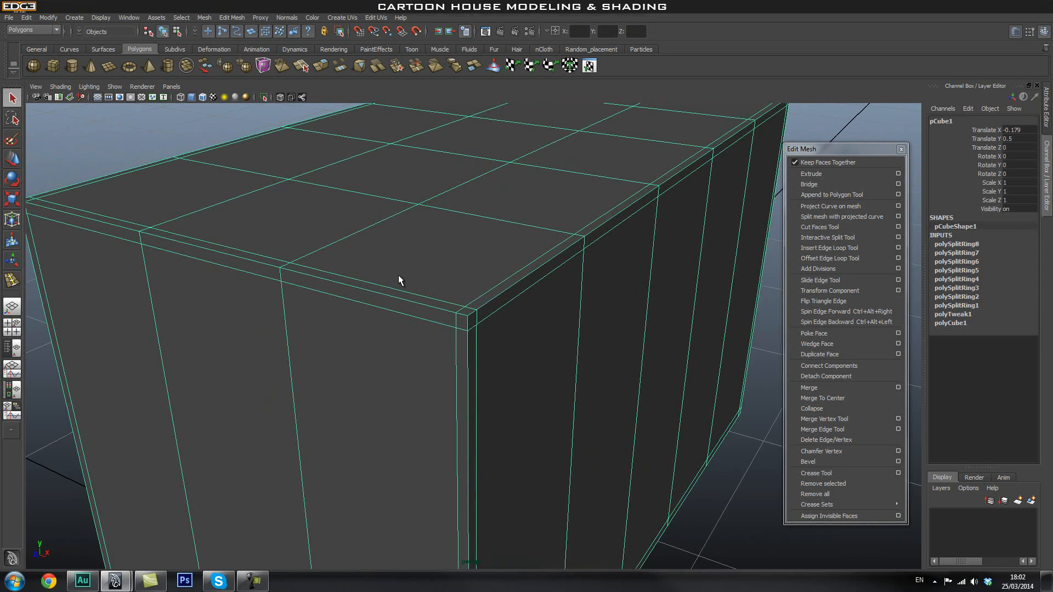
Step: Undo the edge loop selection and the evenly spaced loops across the box's width and length
key(ctrl+z)
key(ctrl+z)
key(ctrl+z)
key(ctrl+z)
key(ctrl+z)
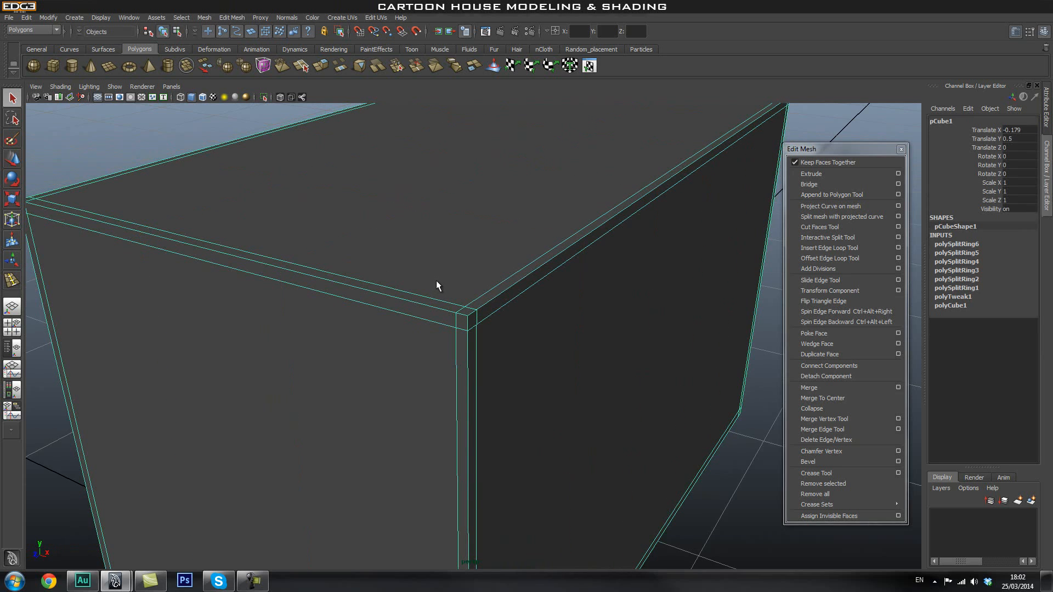
key(ctrl+z)
key(ctrl+z)
scroll(461, 283, down, 5)
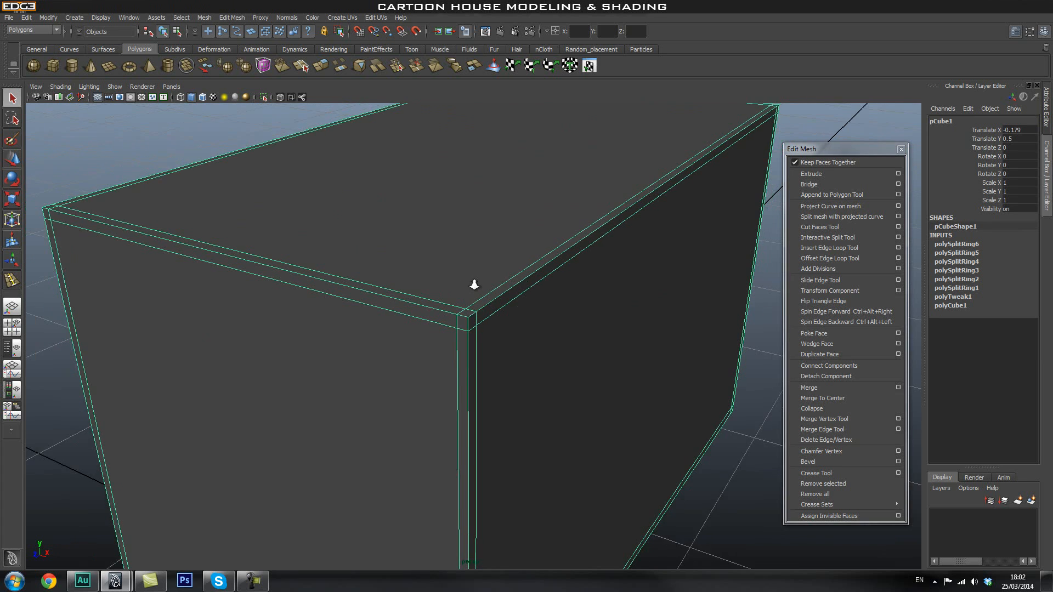
Step: Select the tight edge loops along the box's top and side borders and remove them with Delete Edge
key(F10)
double_click(499, 295)
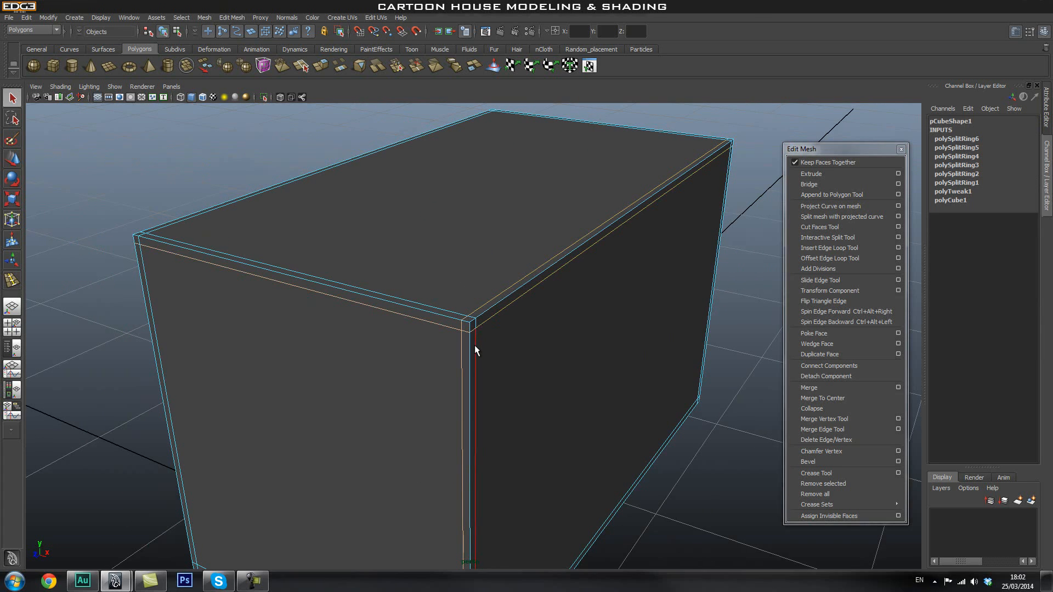
scroll(384, 337, down, 4)
alt+drag(348, 334, 423, 353)
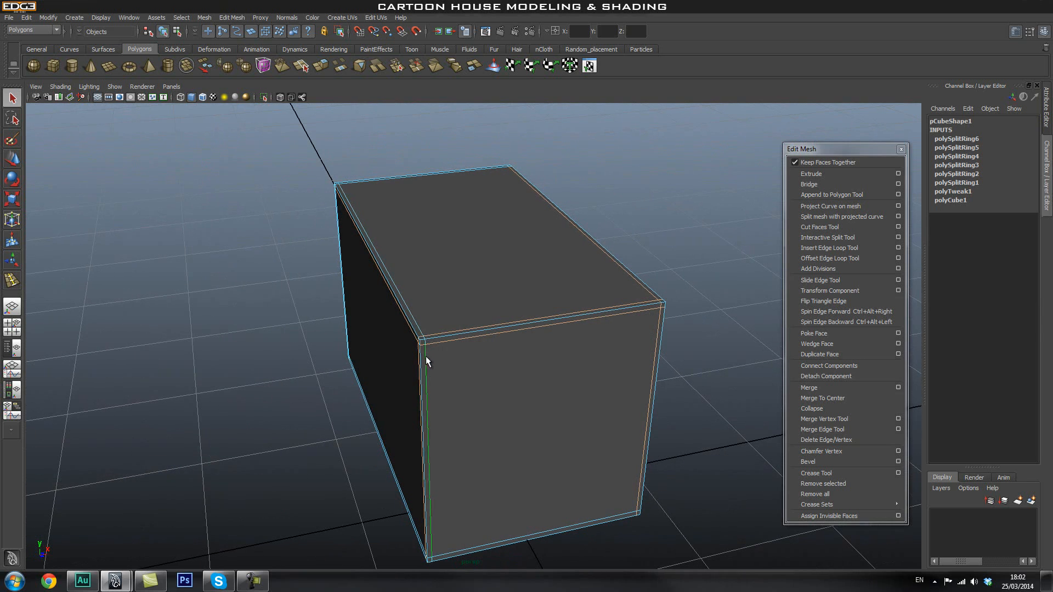
mouse_move(459, 400)
alt+mouse_down()
mouse_move(464, 368)
mouse_move(453, 405)
alt+mouse_up()
alt+drag(329, 353, 519, 330)
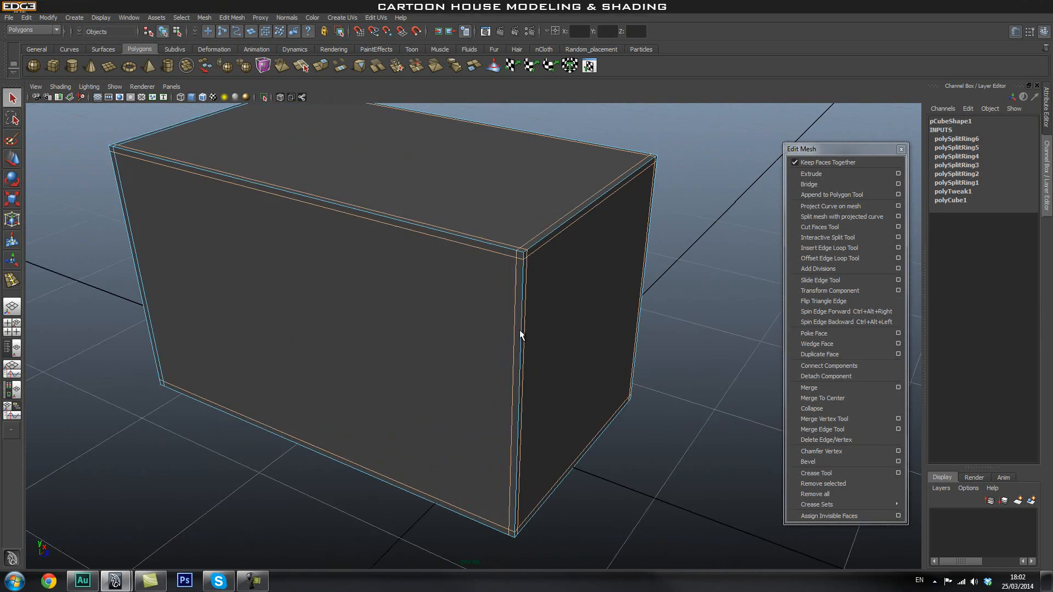
scroll(519, 330, up, 5)
shift+right_drag(513, 328, 471, 344)
scroll(483, 349, down, 5)
alt+drag(527, 322, 555, 343)
Step: Remove the remaining tight edge loop near the end of the box with Delete Edge
click(579, 321)
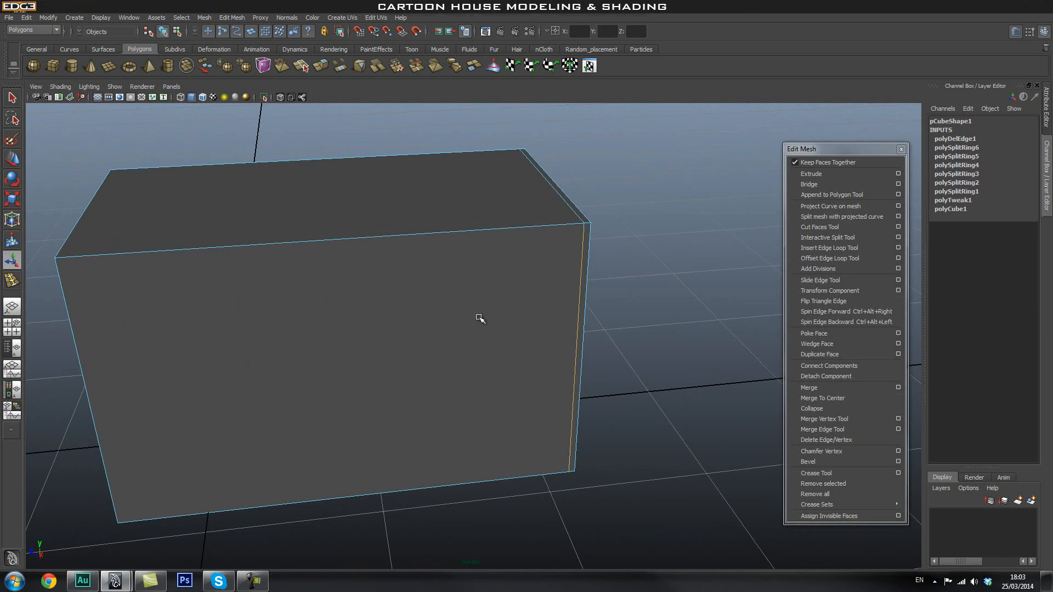
alt+middle_drag(551, 218, 481, 319)
alt+right_drag(481, 318, 643, 352)
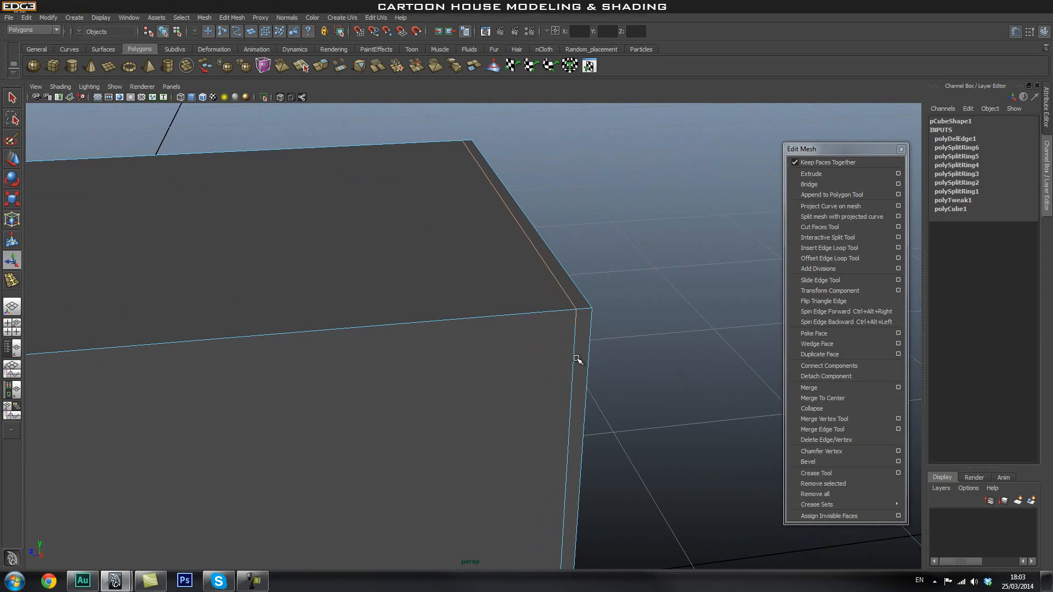
shift+right_click(527, 338)
shift+right_drag(527, 338, 480, 351)
Step: Insert four evenly spaced horizontal edge loops across the box's height
alt+drag(482, 353, 435, 327)
click(844, 247)
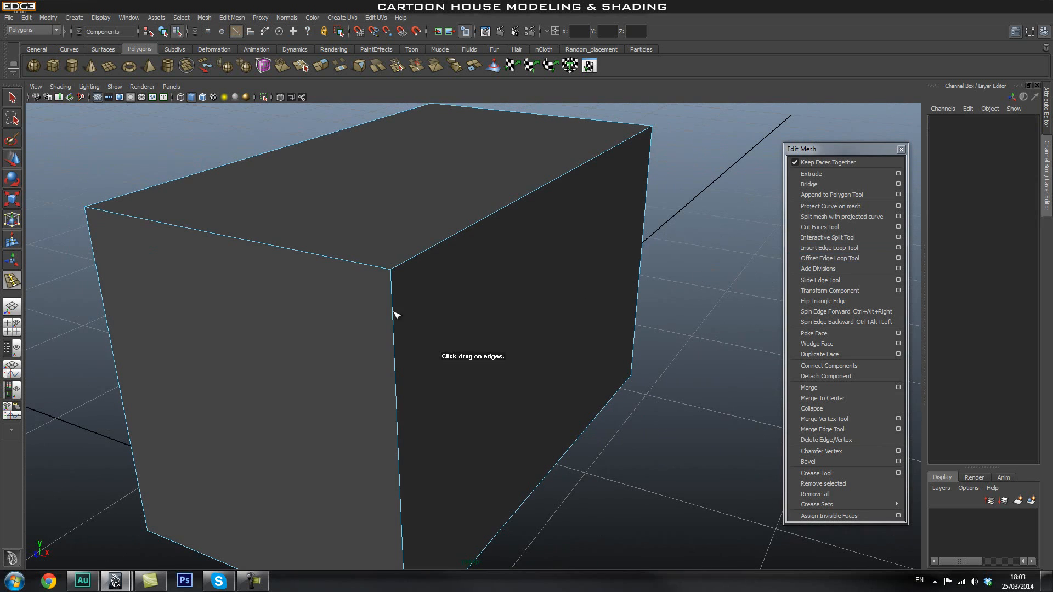
click(393, 320)
Step: Try plain deletion on the uppermost horizontal edge loop, inspect the corner edge in vertex mode, and undo the deletion
key(q)
right_drag(295, 317, 301, 260)
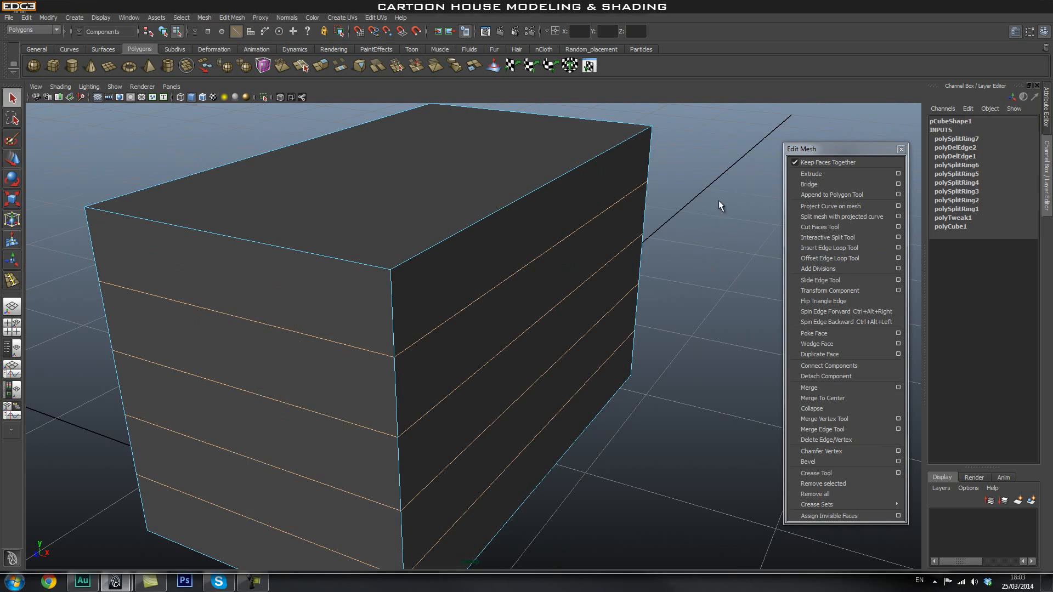
double_click(464, 311)
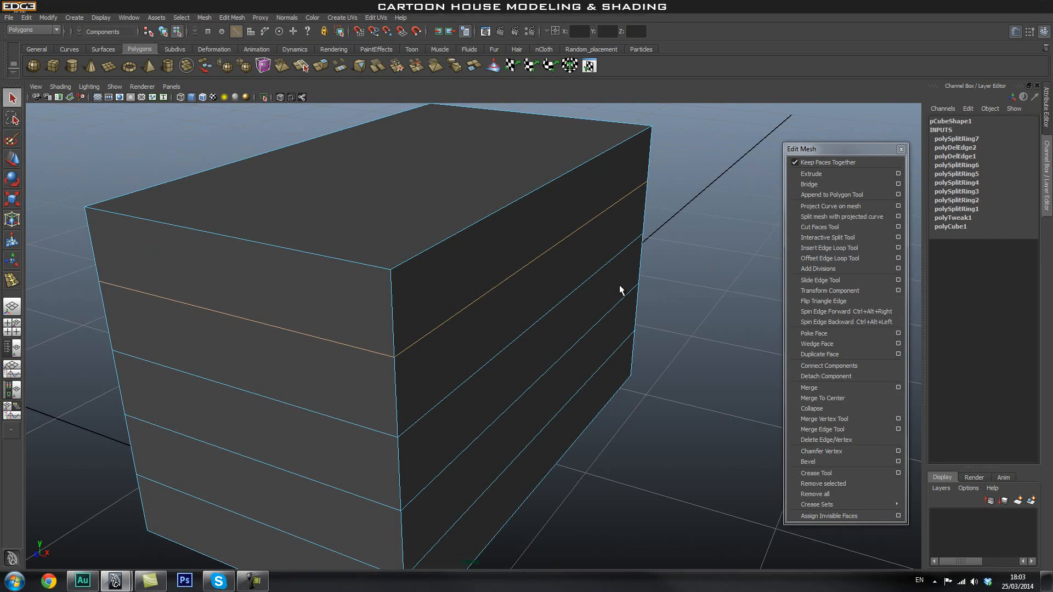
key(Delete)
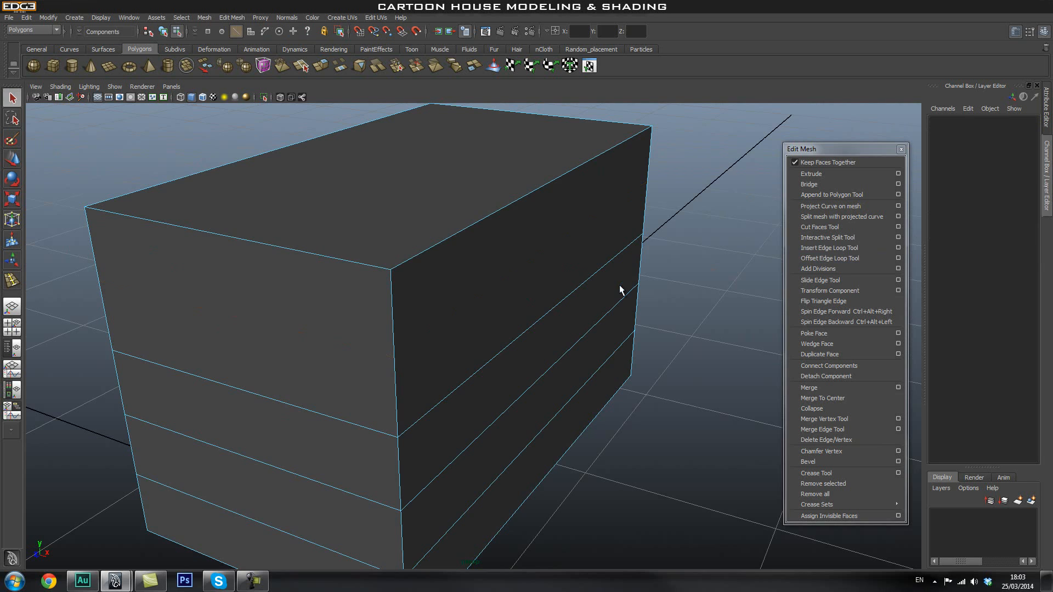
right_drag(479, 275, 417, 279)
alt+right_drag(217, 365, 379, 378)
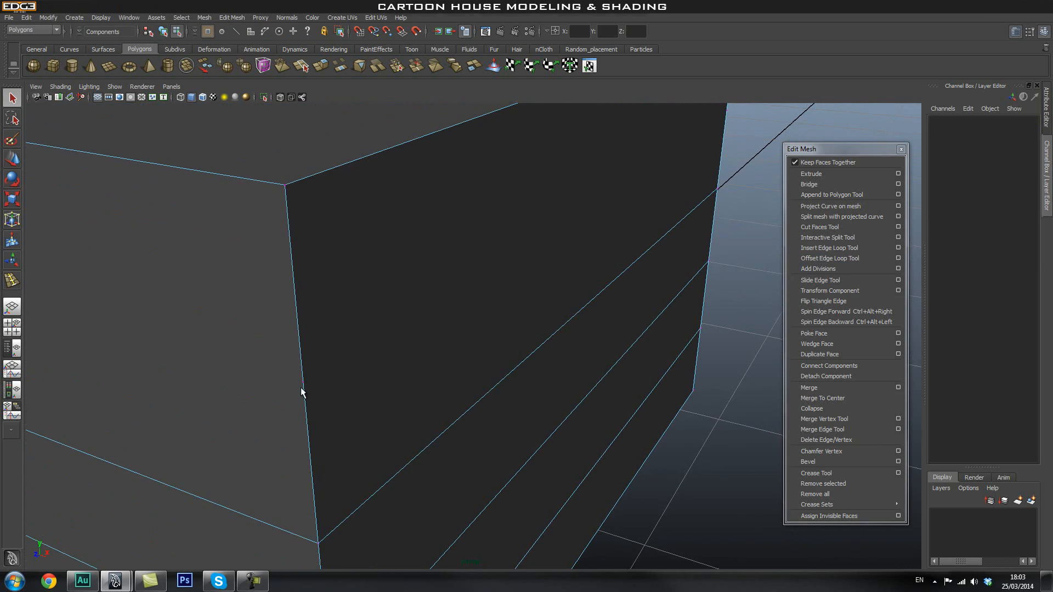
alt+drag(307, 393, 535, 340)
scroll(576, 340, down, 3)
key(ctrl+z)
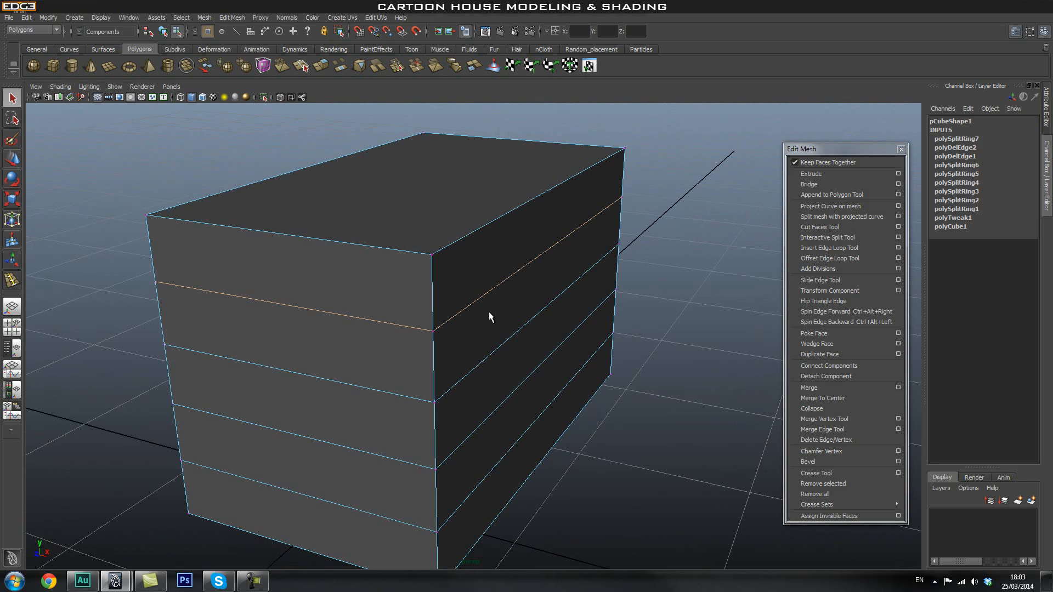
Step: Remove the uppermost horizontal edge loop with the Delete Edge command and inspect the corner edge in vertex mode
click(697, 196)
right_drag(526, 266, 525, 254)
double_click(525, 267)
shift+right_click(515, 250)
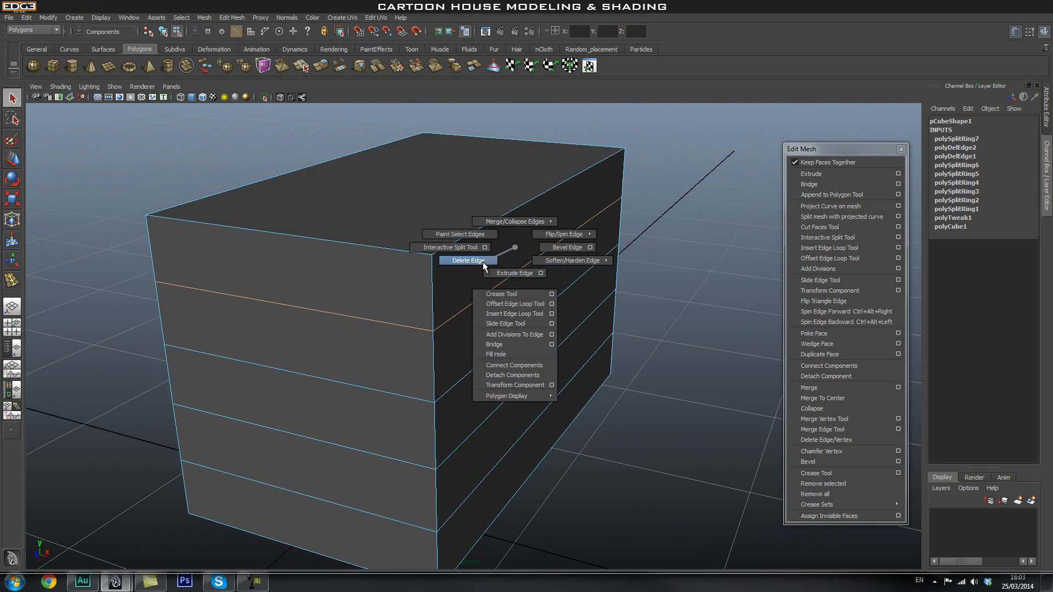
click(464, 262)
scroll(328, 348, up, 4)
right_drag(345, 344, 407, 346)
scroll(404, 334, down, 5)
alt+drag(362, 332, 501, 347)
Step: Select the three remaining horizontal edge loops together and remove them with Delete Edge
right_drag(501, 342, 488, 284)
double_click(518, 351)
shift+double_click(528, 394)
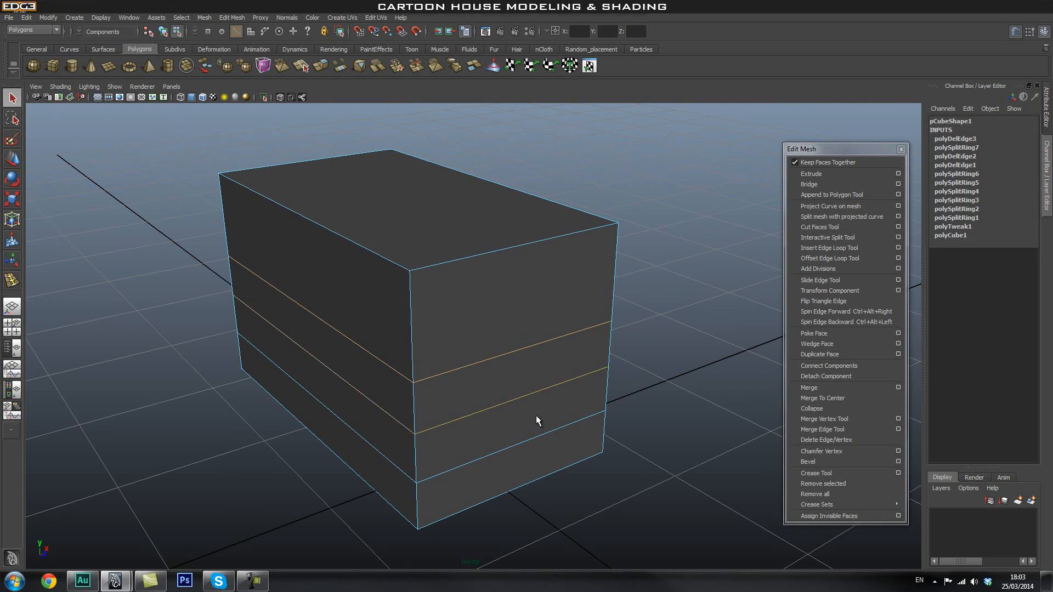
shift+double_click(541, 436)
shift+right_drag(521, 342, 470, 358)
Step: Extrude the box's top face and raise it to form a second block for the roof
alt+drag(470, 360, 487, 416)
key(q)
right_drag(468, 340, 472, 359)
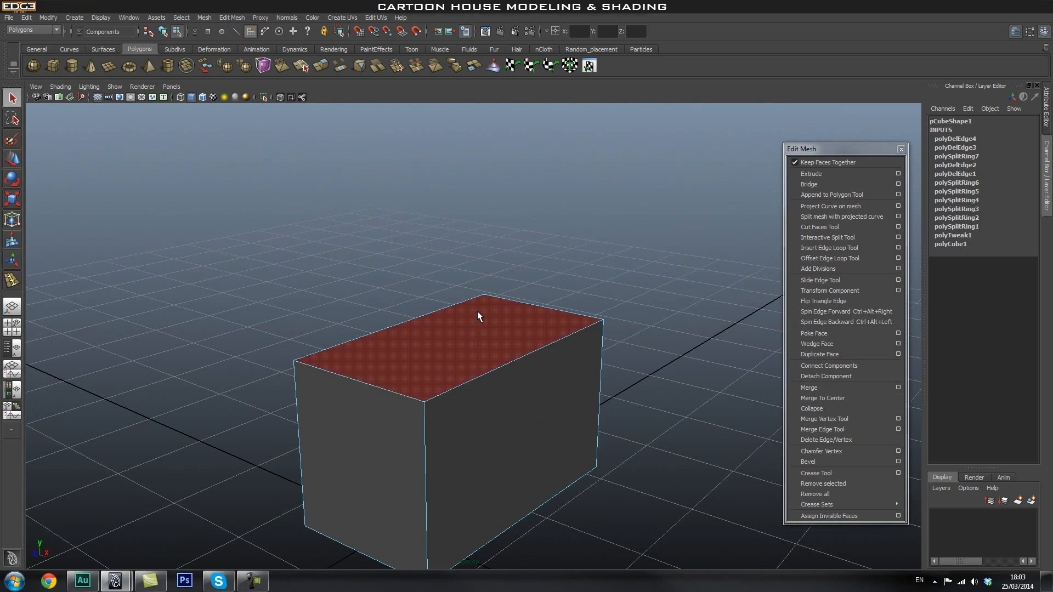
alt+drag(532, 391, 513, 377)
right_drag(512, 377, 571, 351)
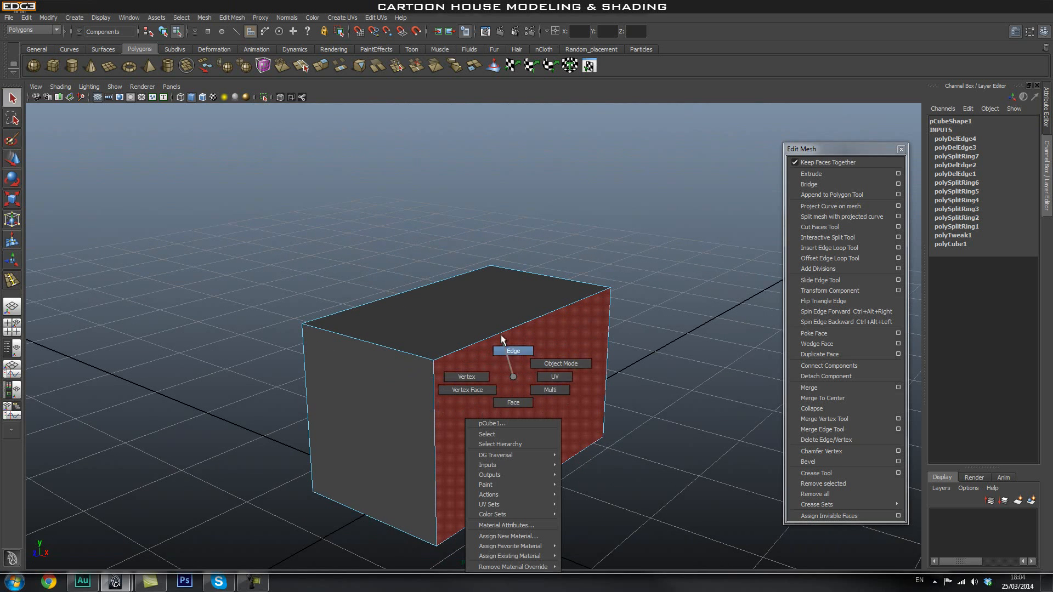
right_drag(471, 369, 471, 387)
right_drag(541, 364, 542, 363)
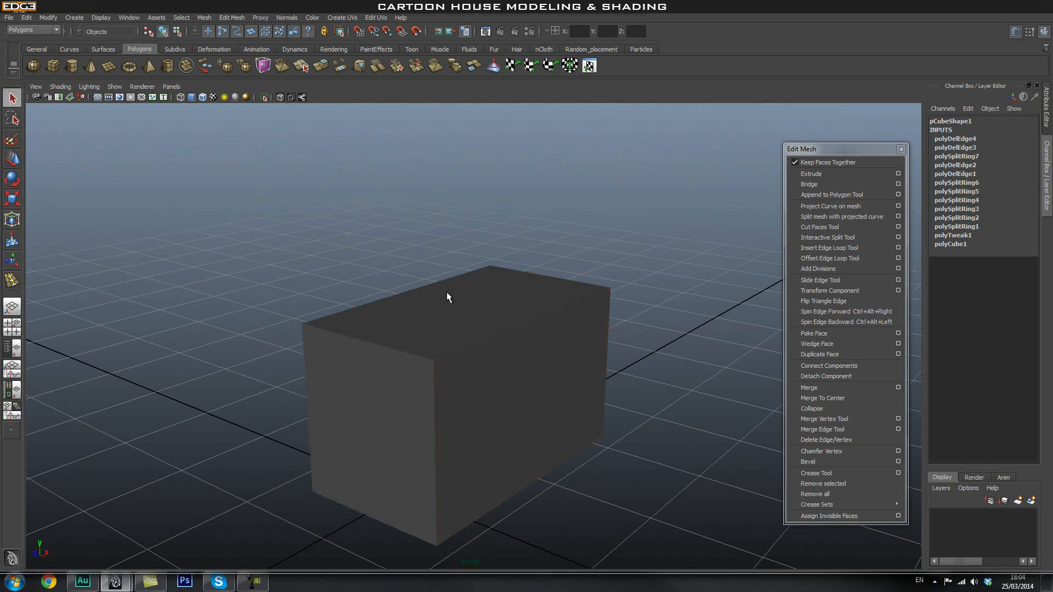
click(430, 299)
right_drag(462, 320, 469, 341)
click(451, 300)
mouse_move(538, 384)
alt+mouse_down()
mouse_move(655, 388)
mouse_move(548, 380)
mouse_move(537, 393)
alt+mouse_up()
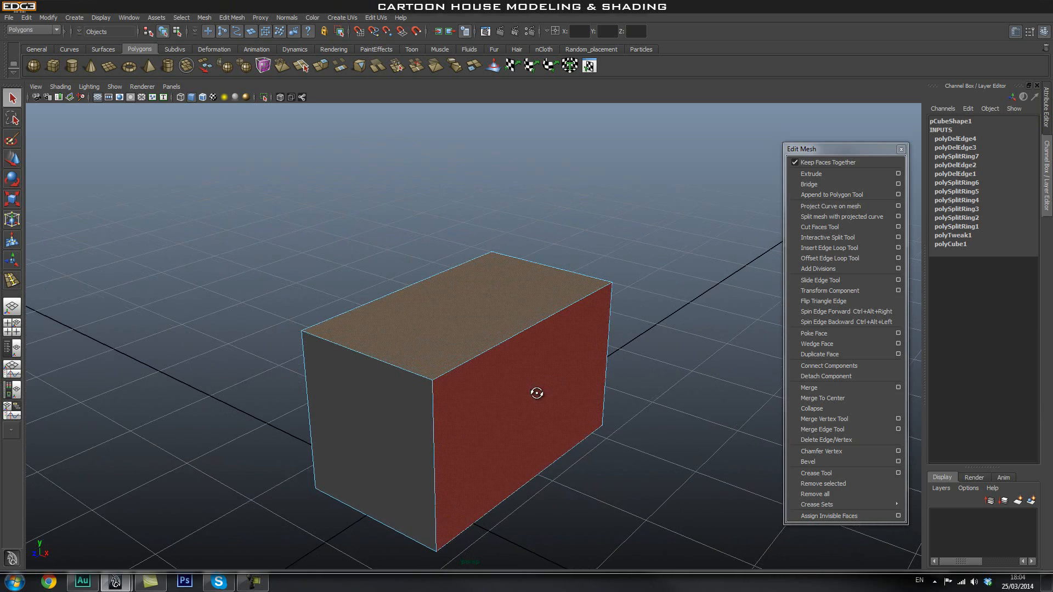
click(833, 174)
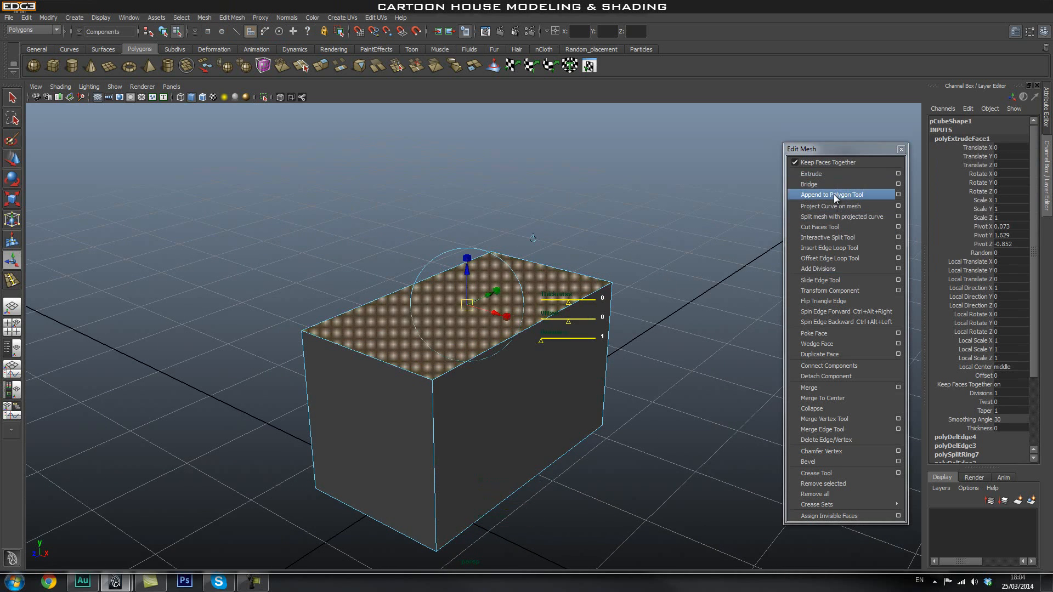
key(w)
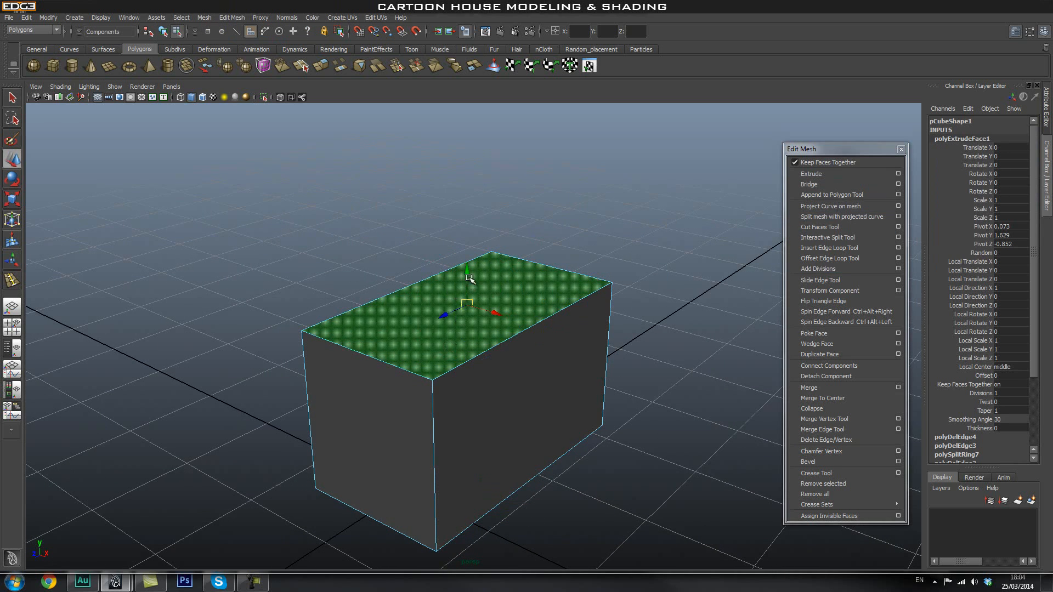
drag(466, 269, 455, 163)
Step: Examine the extruded upper block and its corner edges from several angles
alt+drag(645, 266, 526, 257)
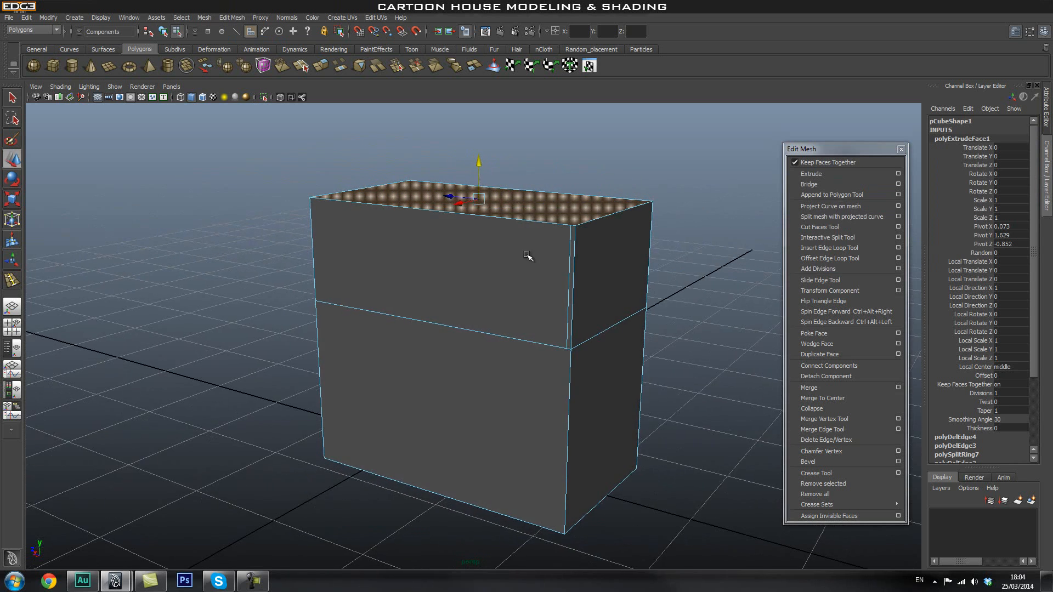
alt+right_drag(526, 256, 660, 283)
alt+drag(661, 283, 635, 318)
alt+drag(547, 252, 686, 242)
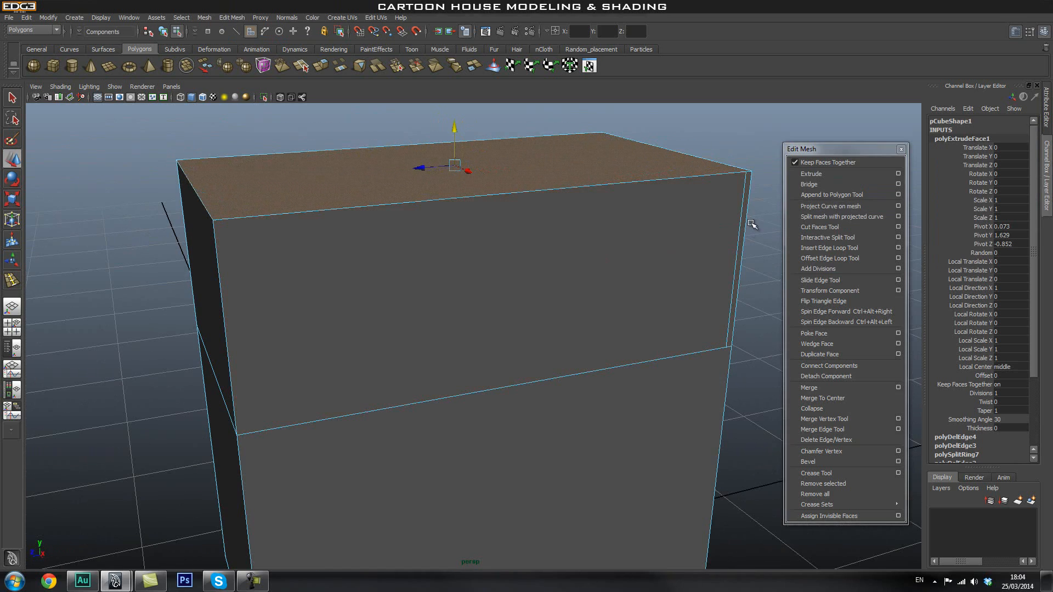
alt+right_drag(742, 224, 630, 236)
alt+drag(630, 235, 521, 253)
alt+right_drag(643, 279, 519, 288)
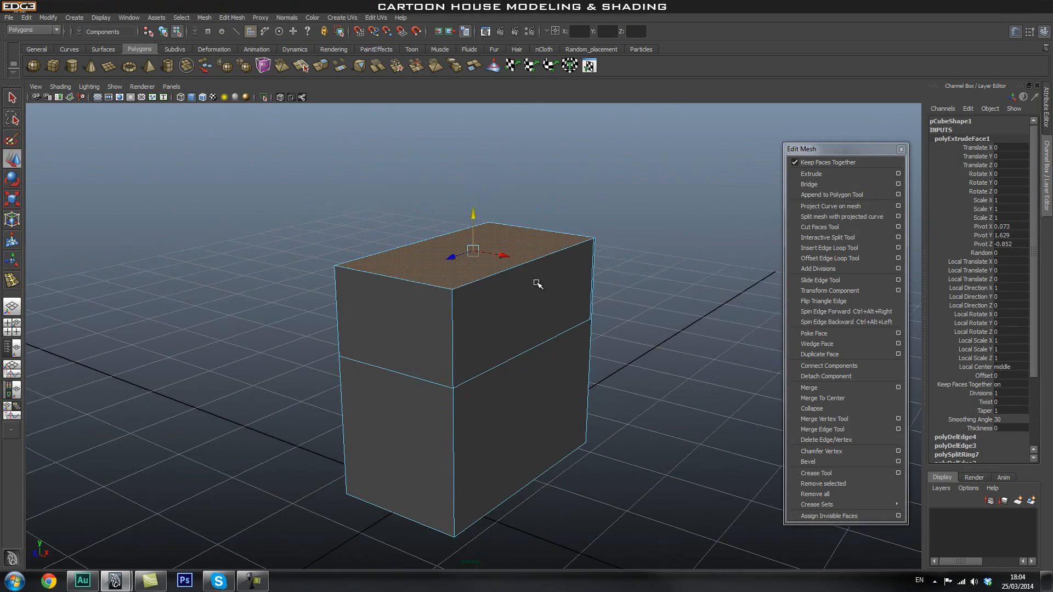
alt+middle_drag(536, 265, 538, 235)
alt+drag(590, 256, 583, 261)
alt+right_drag(584, 261, 522, 294)
alt+drag(521, 294, 538, 301)
alt+right_drag(406, 266, 533, 263)
Step: Scale the top face narrow across the house's width to slope the roof, and lower it slightly
key(r)
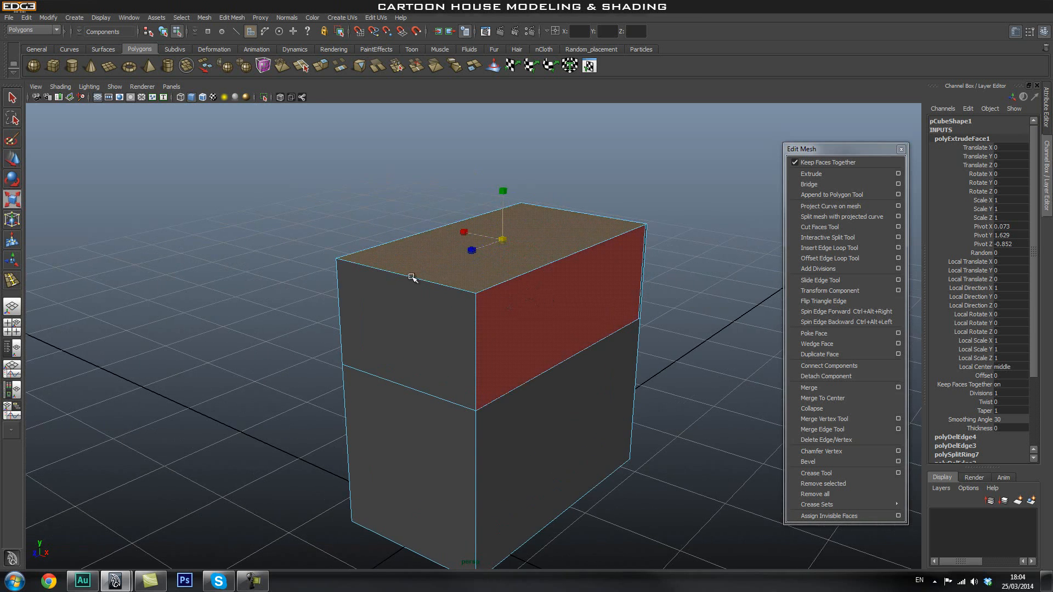
alt+drag(439, 275, 491, 258)
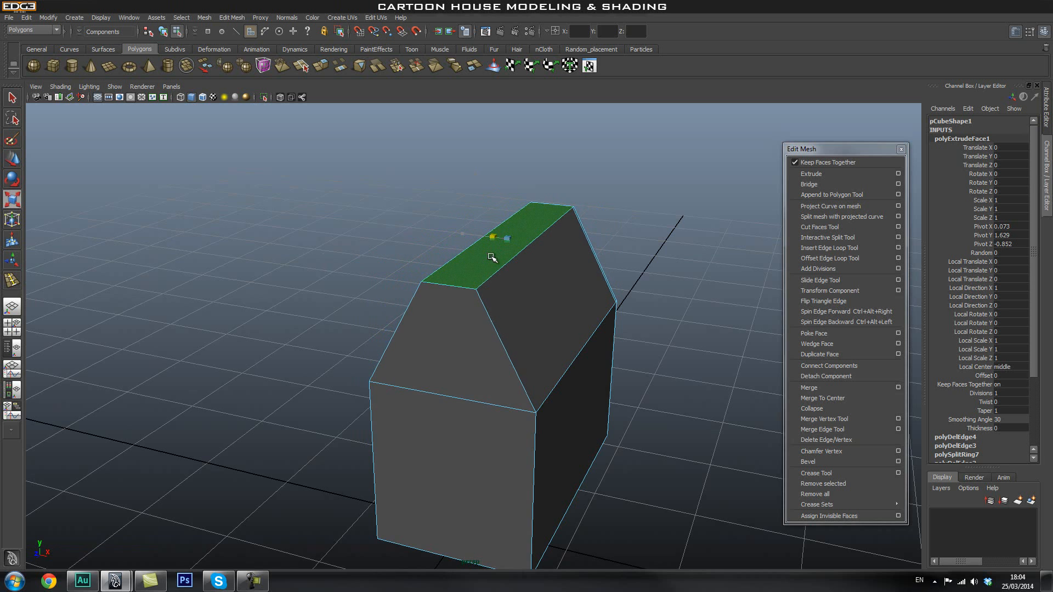
alt+drag(576, 310, 597, 305)
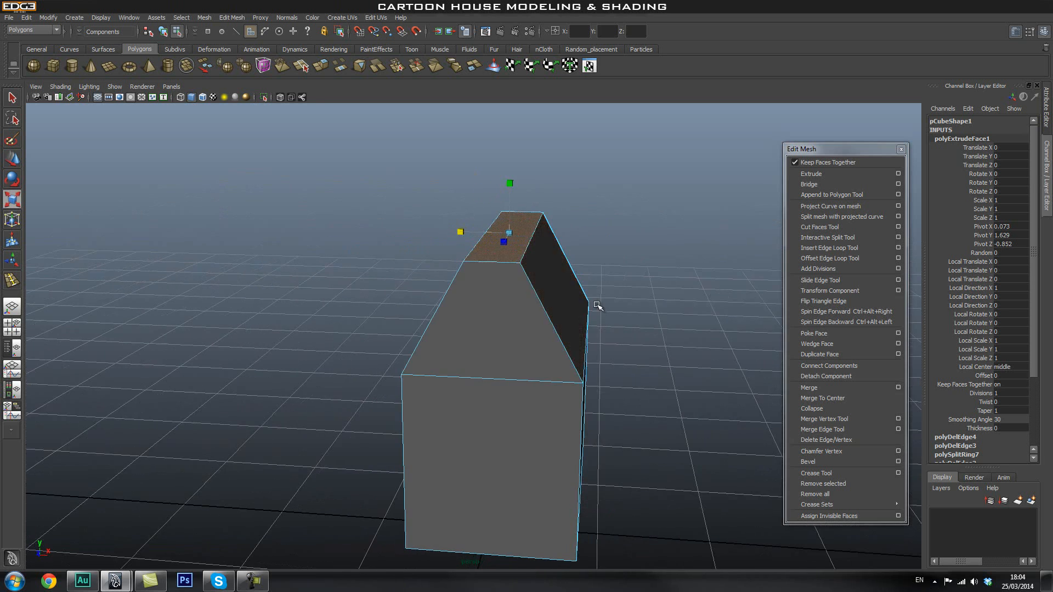
drag(461, 233, 478, 231)
key(w)
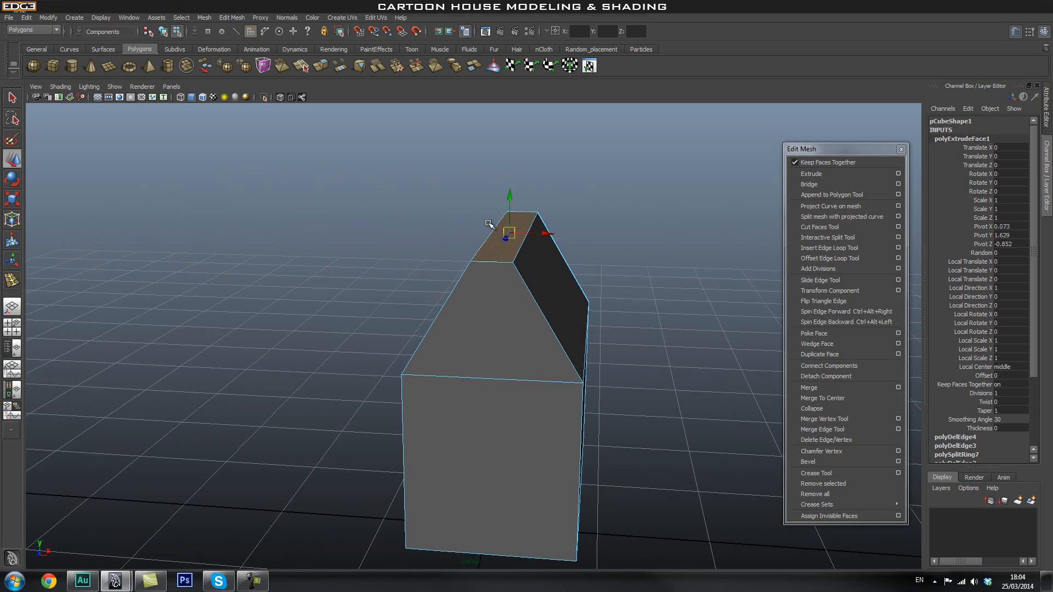
drag(510, 196, 508, 206)
Step: Remove the stray edge running beside the roof's sloped gable edge with Delete Edge
alt+drag(489, 280, 513, 298)
alt+right_drag(512, 299, 643, 333)
alt+middle_drag(643, 333, 605, 334)
alt+right_drag(541, 333, 547, 307)
key(q)
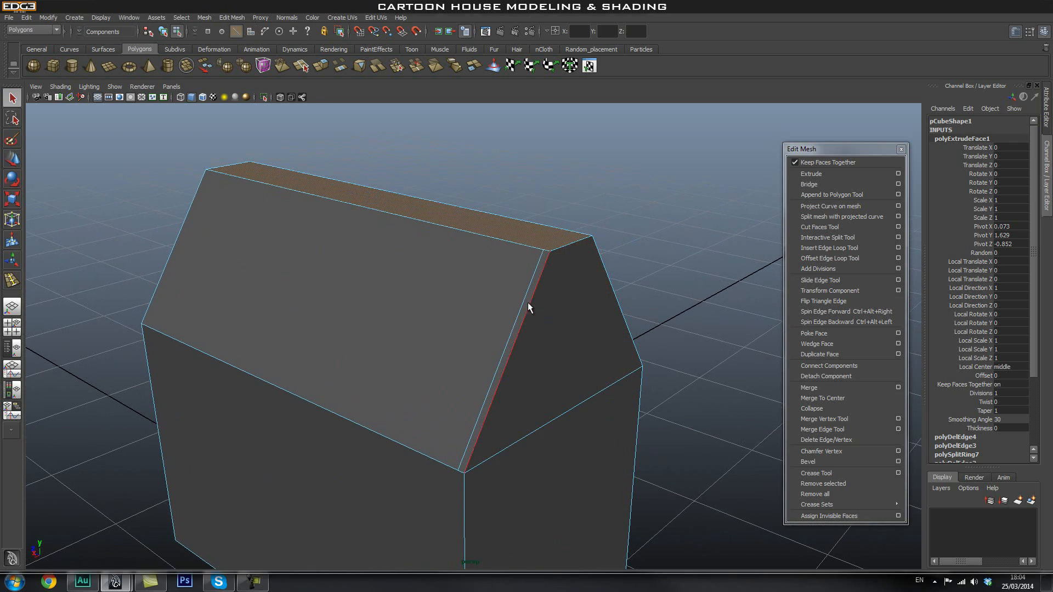
click(524, 304)
shift+right_drag(456, 297, 410, 302)
Step: Select the whole house in object mode, preview it as a smooth mesh, and return it to the unsmoothed display
scroll(489, 318, down, 3)
alt+drag(488, 318, 490, 284)
alt+drag(429, 302, 396, 311)
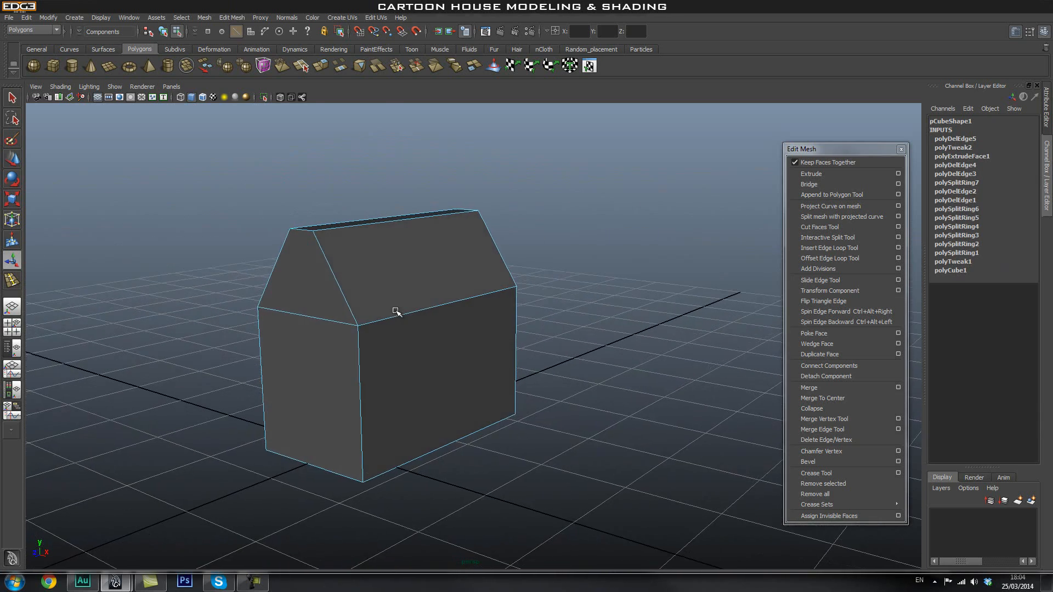
alt+right_drag(354, 310, 398, 301)
alt+middle_drag(397, 302, 457, 292)
alt+drag(391, 248, 512, 310)
key(q)
right_drag(463, 295, 529, 271)
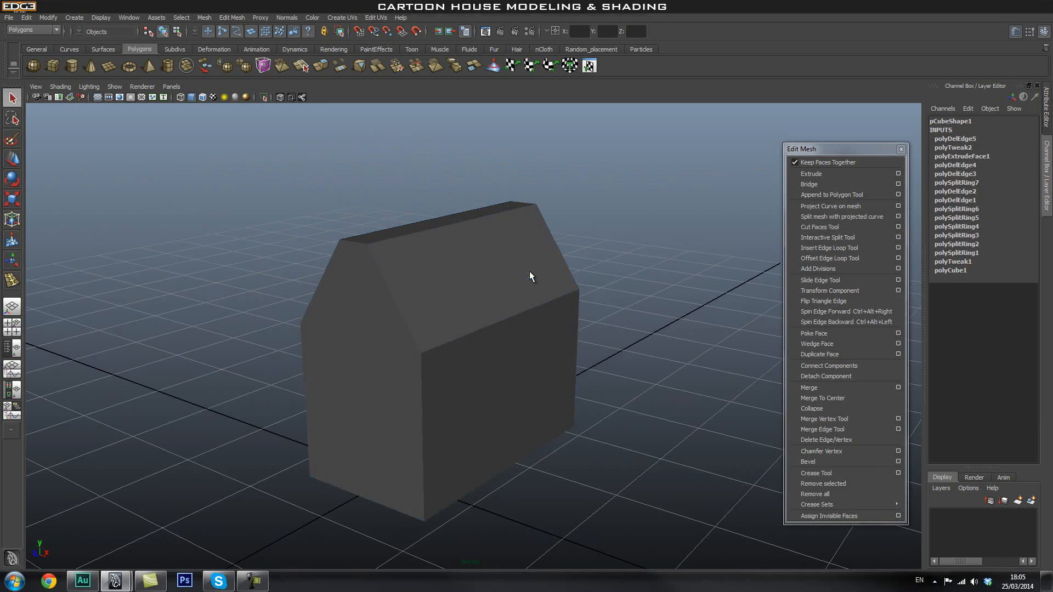
click(378, 359)
click(614, 289)
click(466, 282)
key(3)
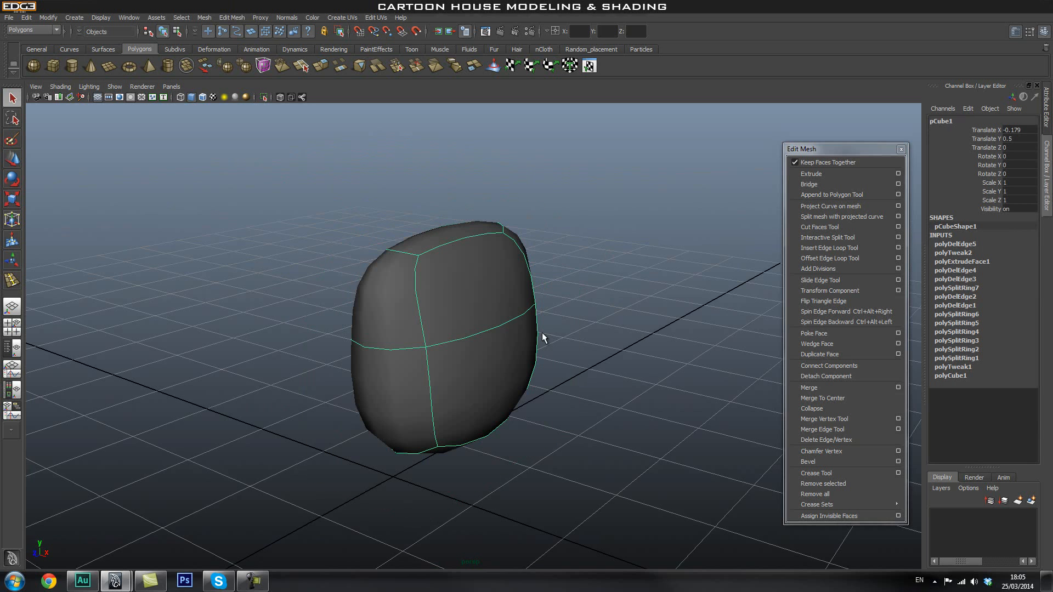
key(1)
Step: Activate the Insert Edge Loop tool on the house and reset its settings to the defaults
alt+drag(425, 371, 564, 341)
alt+right_drag(388, 365, 445, 367)
alt+middle_drag(445, 366, 486, 309)
alt+right_drag(452, 338, 625, 311)
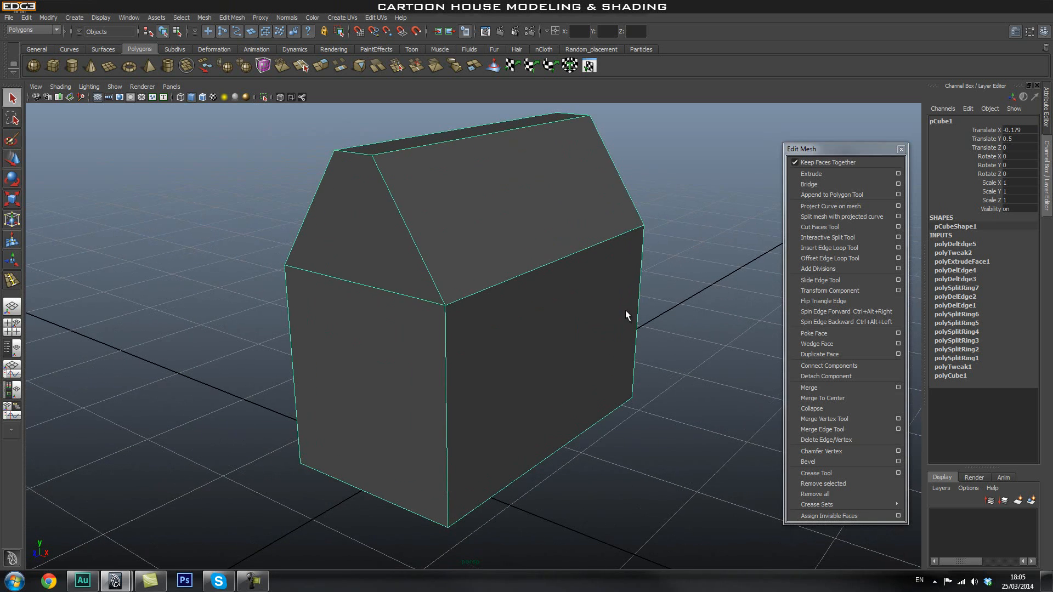
click(852, 251)
alt+middle_drag(417, 390, 453, 319)
click(898, 249)
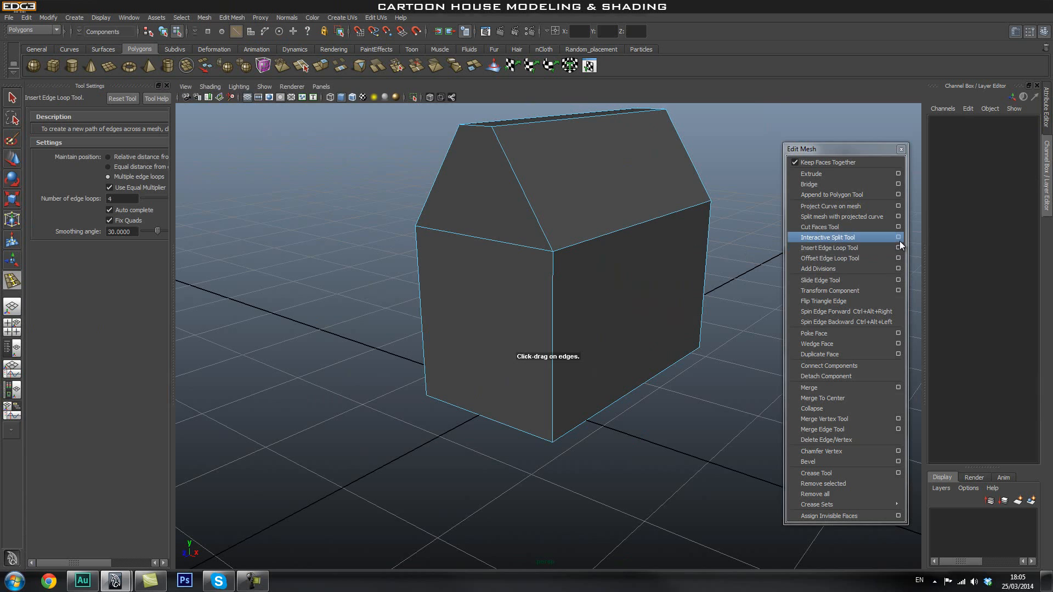
click(133, 98)
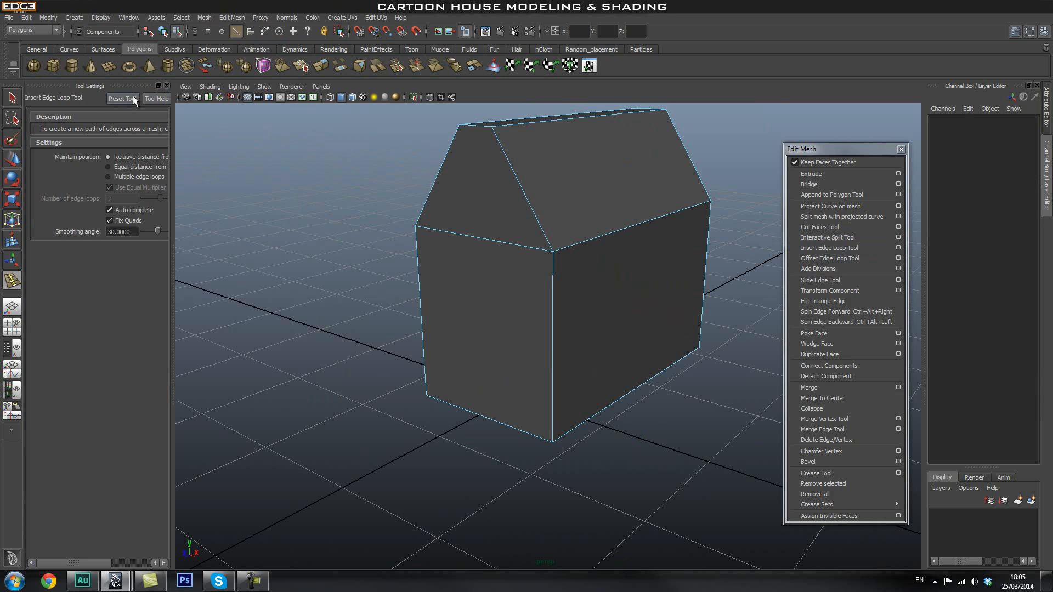
Step: Insert a tight edge loop just above the house's base and another just behind the front gable edge
alt+right_drag(473, 296, 621, 376)
alt+drag(621, 376, 553, 373)
click(166, 87)
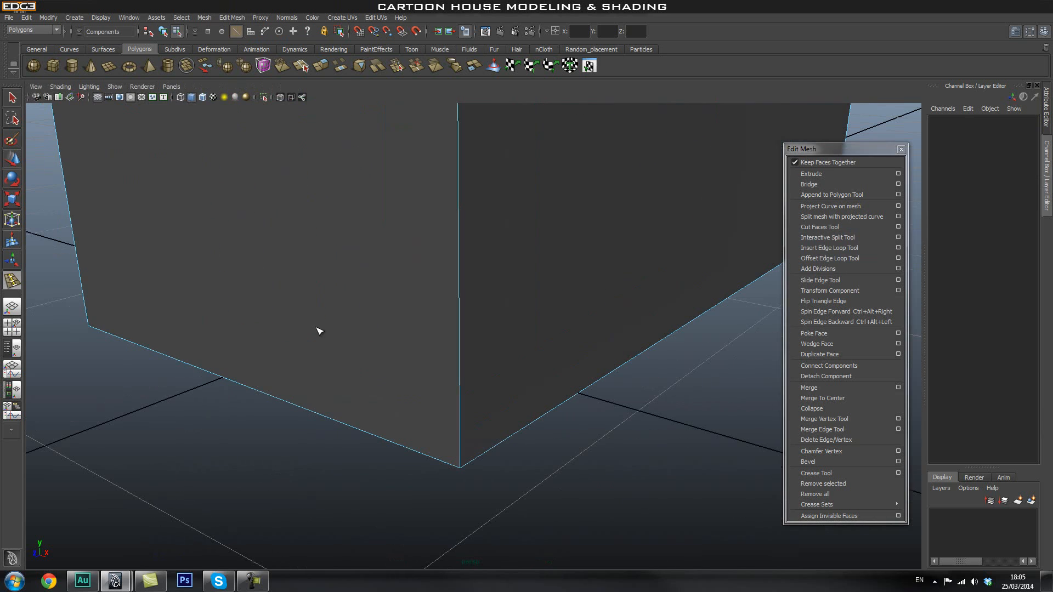
click(462, 456)
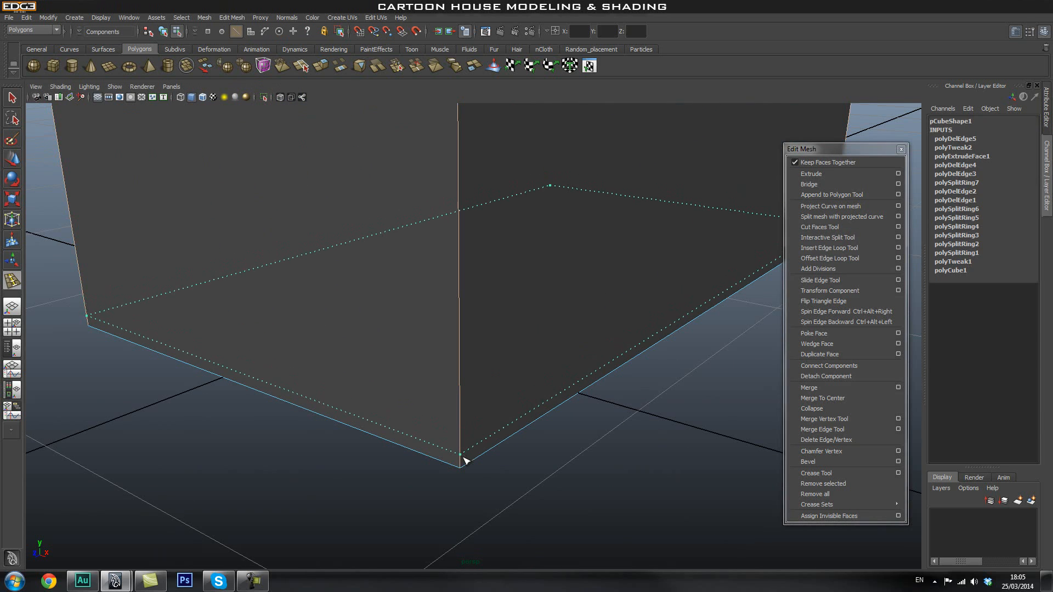
alt+drag(413, 400, 460, 407)
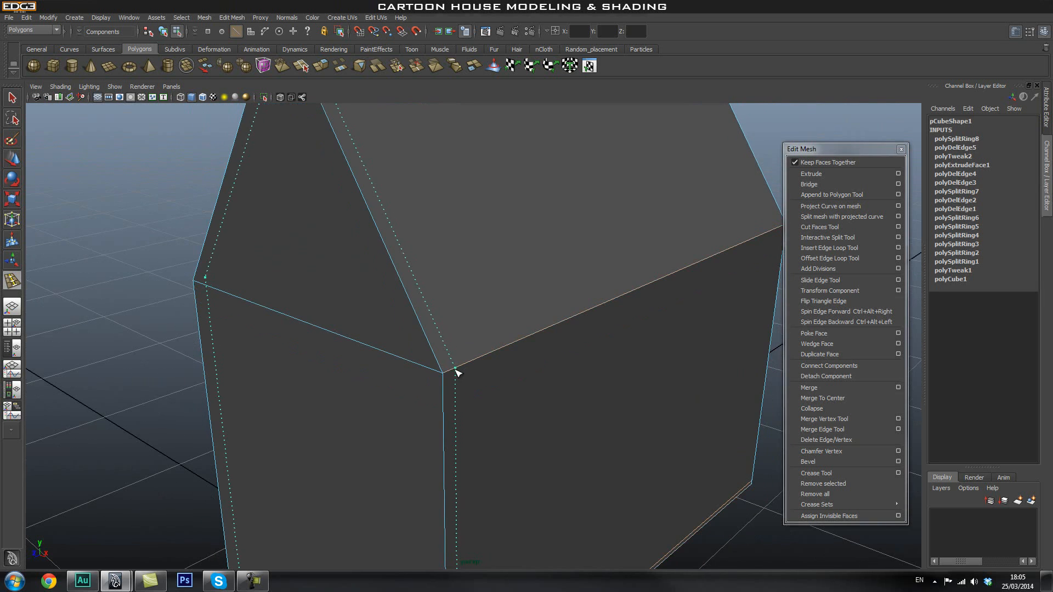
scroll(561, 327, down, 3)
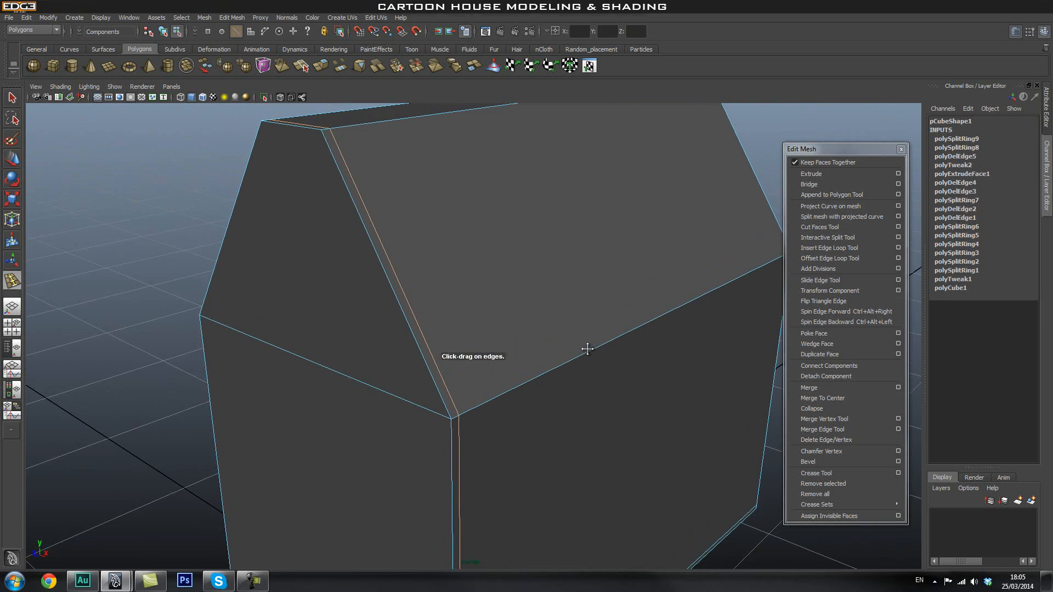
Step: Insert lengthwise edge loops just inside both long edges of the roof's narrow flat top
alt+drag(586, 348, 501, 412)
scroll(501, 411, up, 3)
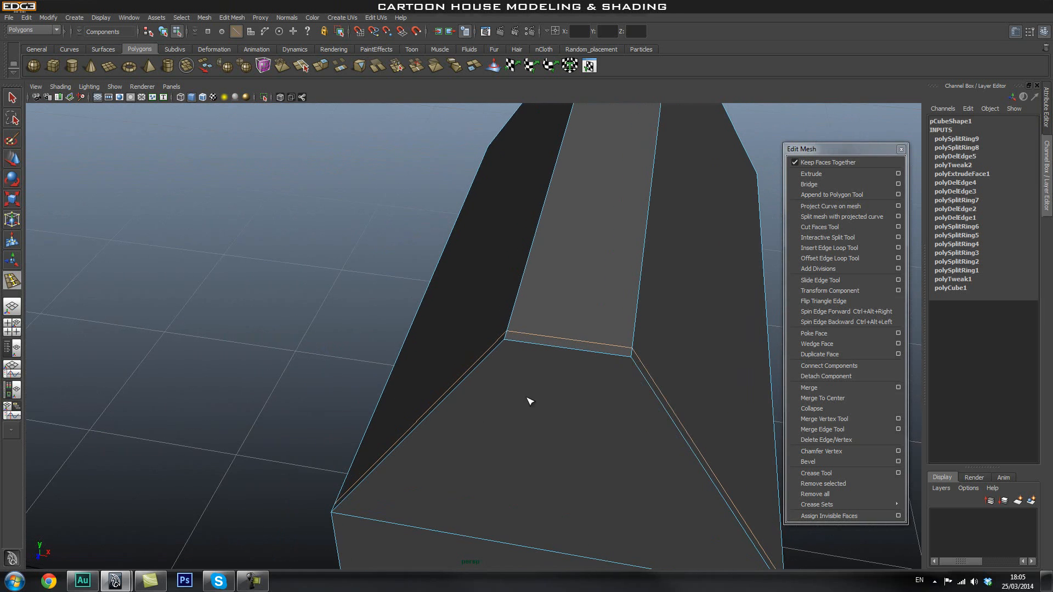
click(622, 362)
alt+drag(622, 362, 590, 329)
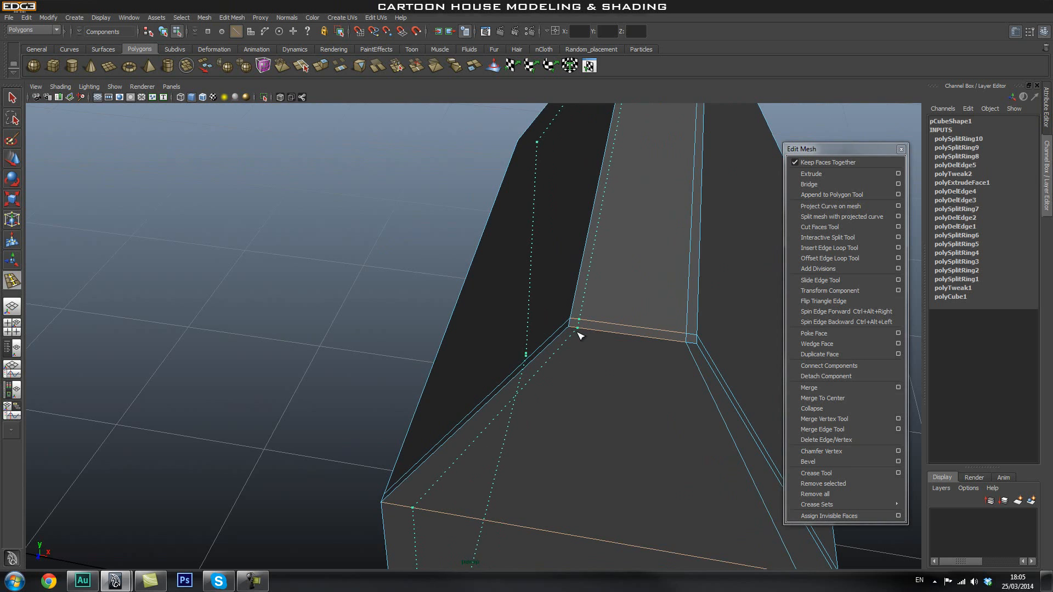
drag(577, 336, 577, 337)
drag(580, 347, 578, 348)
Step: Insert tight edge loops next to the far gable end and just below the roof's flat top
alt+drag(557, 414, 442, 461)
alt+middle_drag(442, 461, 523, 327)
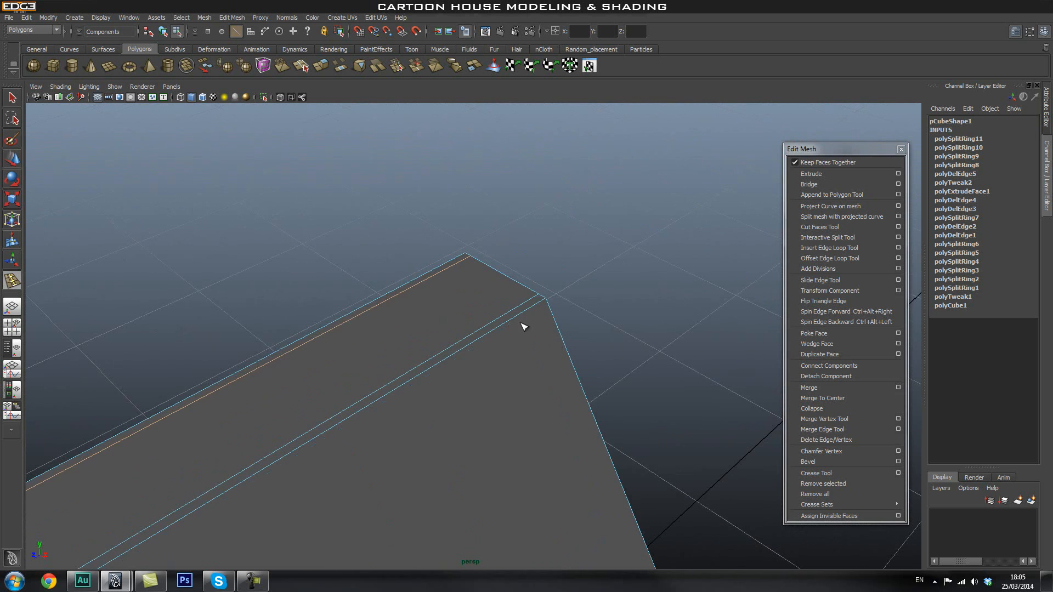
drag(542, 311, 539, 306)
alt+right_drag(470, 365, 274, 399)
alt+drag(274, 399, 535, 282)
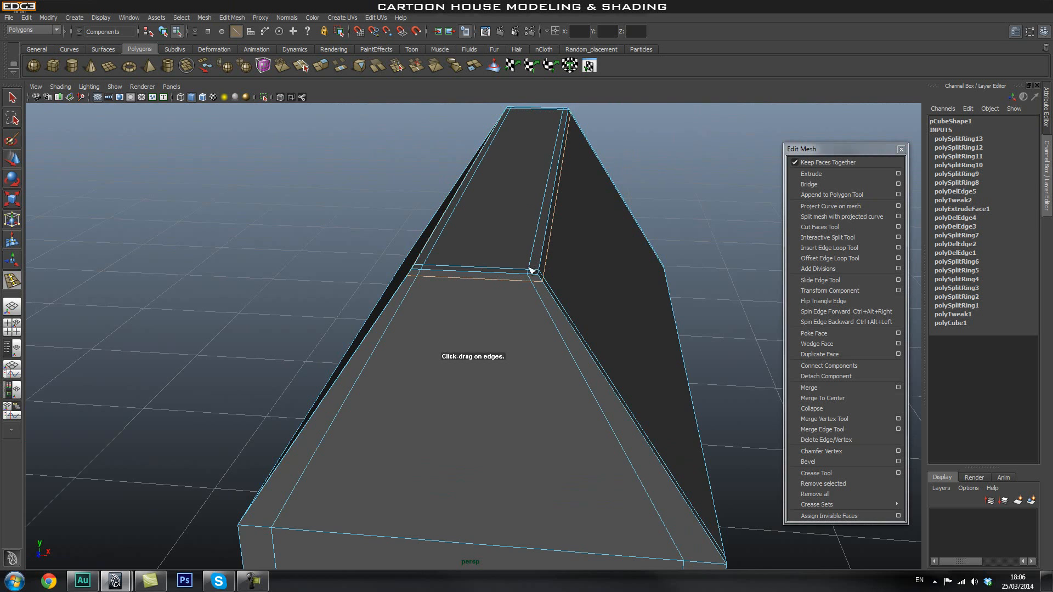
Step: Select the house in object mode and compare its smooth mesh preview with the unsmoothed display
alt+drag(533, 328, 527, 376)
scroll(525, 371, down, 3)
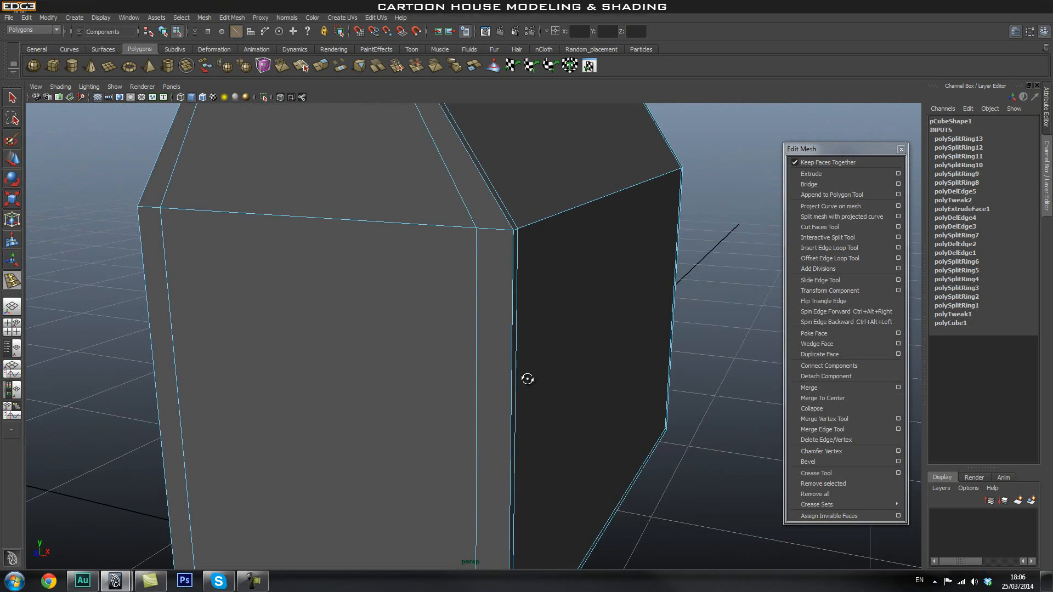
scroll(558, 291, down, 5)
right_drag(453, 294, 507, 276)
key(3)
click(715, 274)
alt+drag(716, 275, 693, 354)
key(ctrl+z)
alt+drag(637, 335, 601, 334)
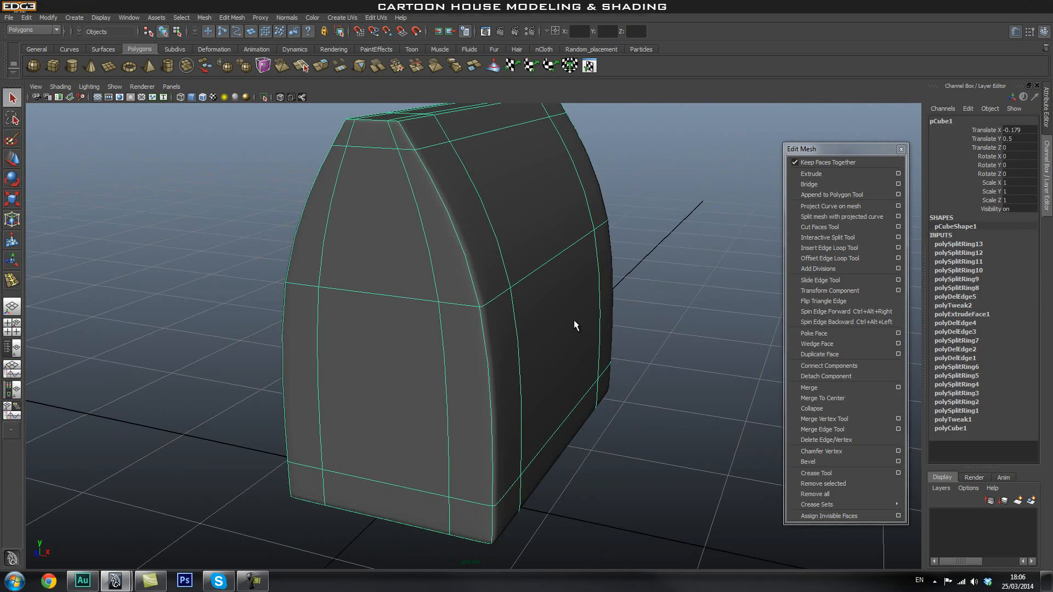
key(1)
key(3)
key(1)
key(3)
key(1)
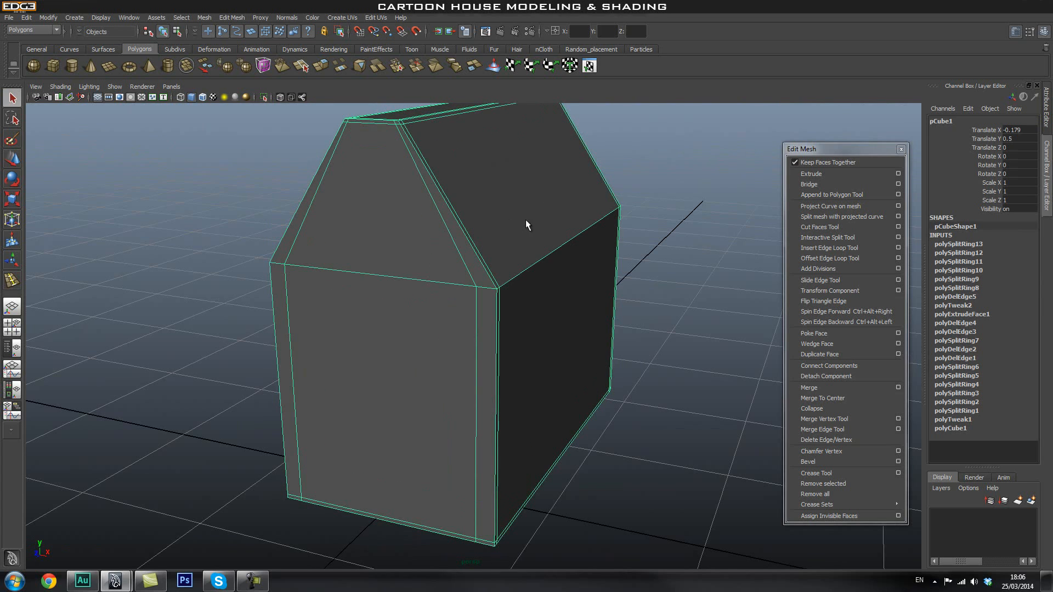
Step: Inspect the smoothed house deselected from several angles, and return it to the unsmoothed display
alt+drag(397, 306, 437, 300)
alt+drag(588, 346, 495, 248)
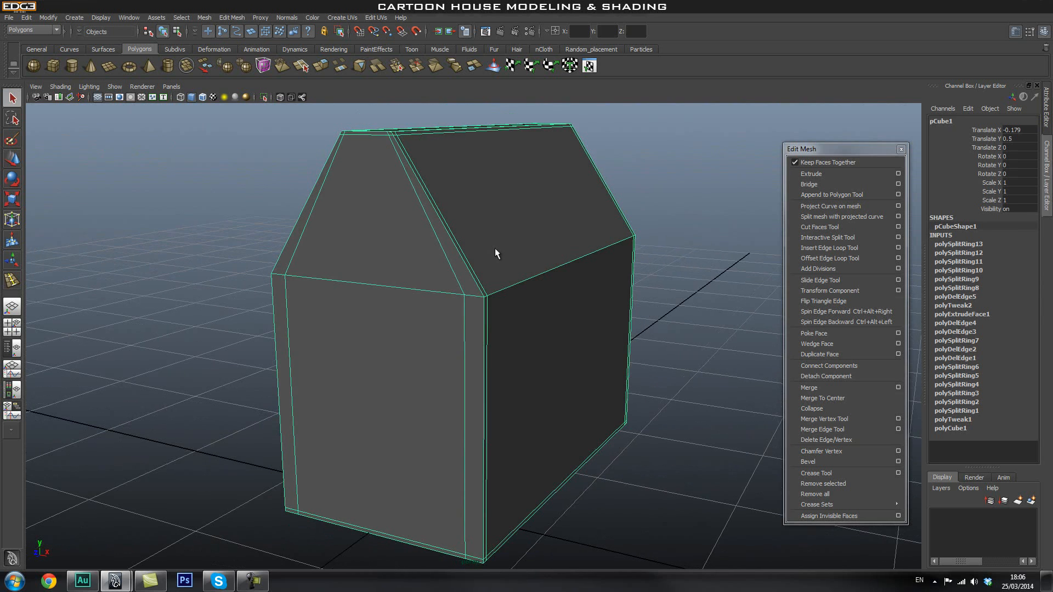
alt+drag(475, 192, 517, 320)
key(3)
click(664, 287)
alt+drag(664, 287, 635, 296)
alt+drag(532, 296, 494, 318)
click(470, 303)
key(1)
Step: Insert a horizontal edge loop around the lower roof and scale it outward across the house's width
click(837, 248)
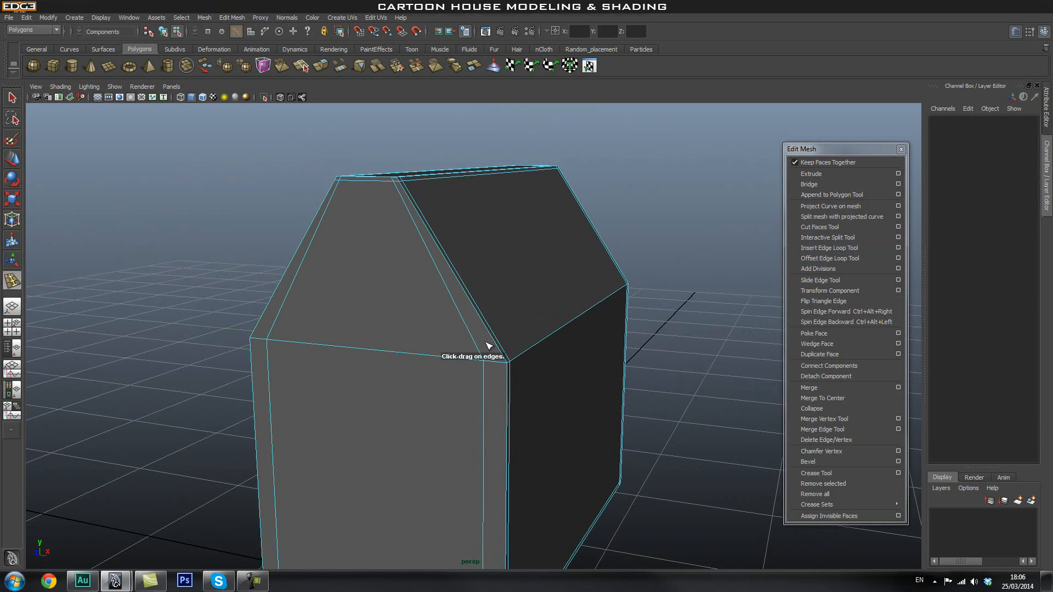
drag(490, 332, 484, 311)
alt+drag(428, 365, 450, 365)
key(r)
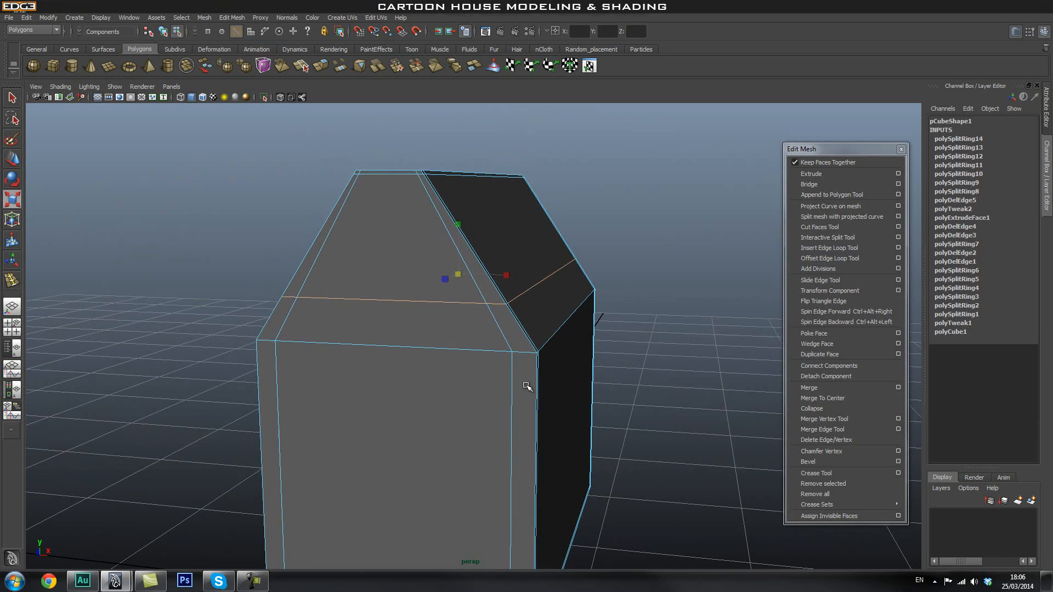
drag(507, 277, 515, 278)
mouse_move(507, 321)
alt+mouse_down()
mouse_move(583, 317)
mouse_move(519, 315)
alt+mouse_up()
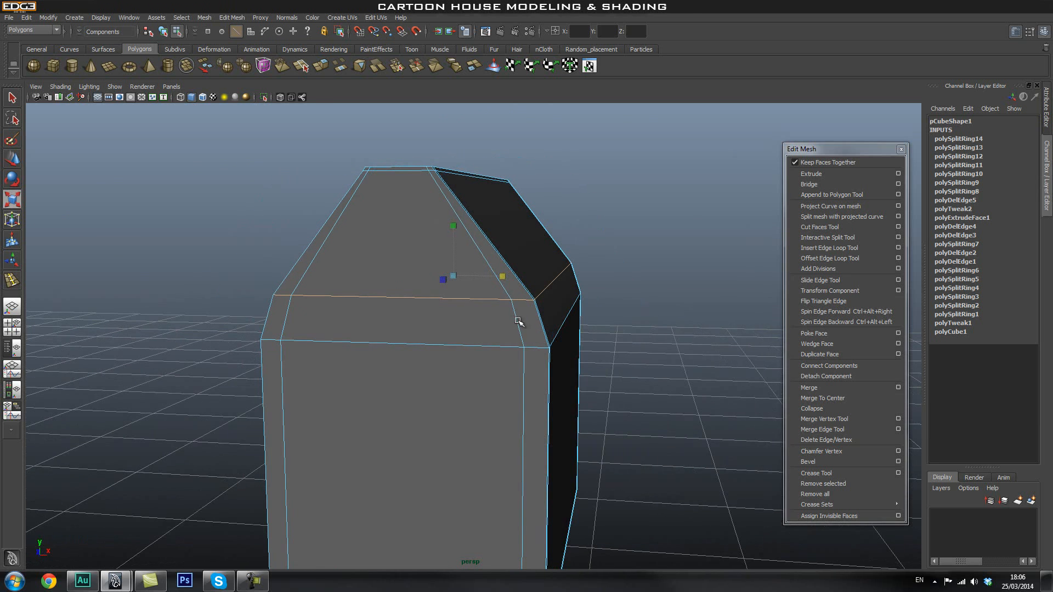
Step: Insert a second horizontal roof loop above the first, scale it wider, and move it up to round the roof profile
click(858, 246)
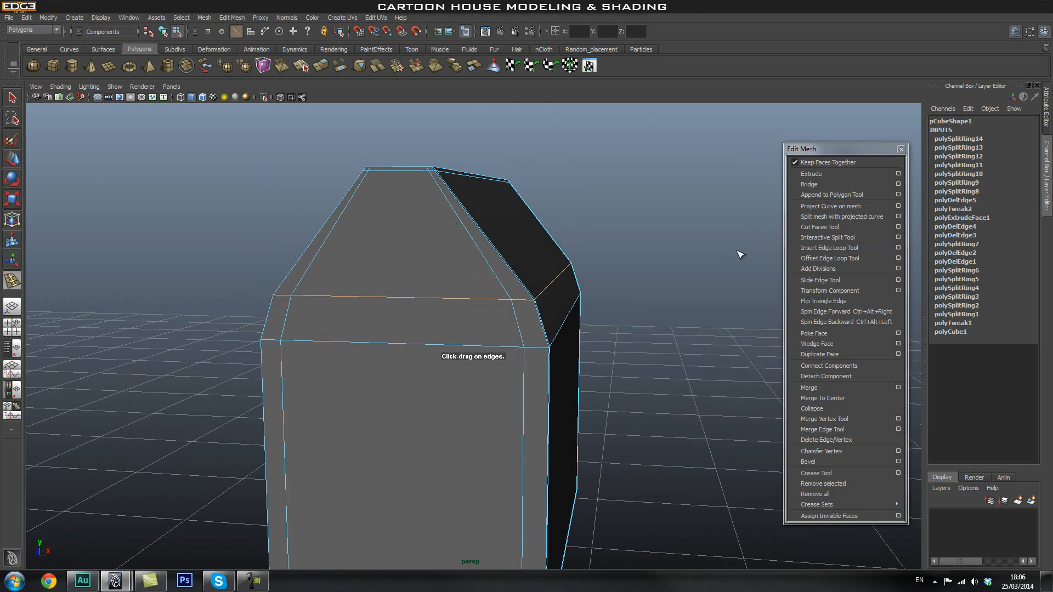
click(510, 266)
key(r)
drag(502, 249, 510, 298)
key(w)
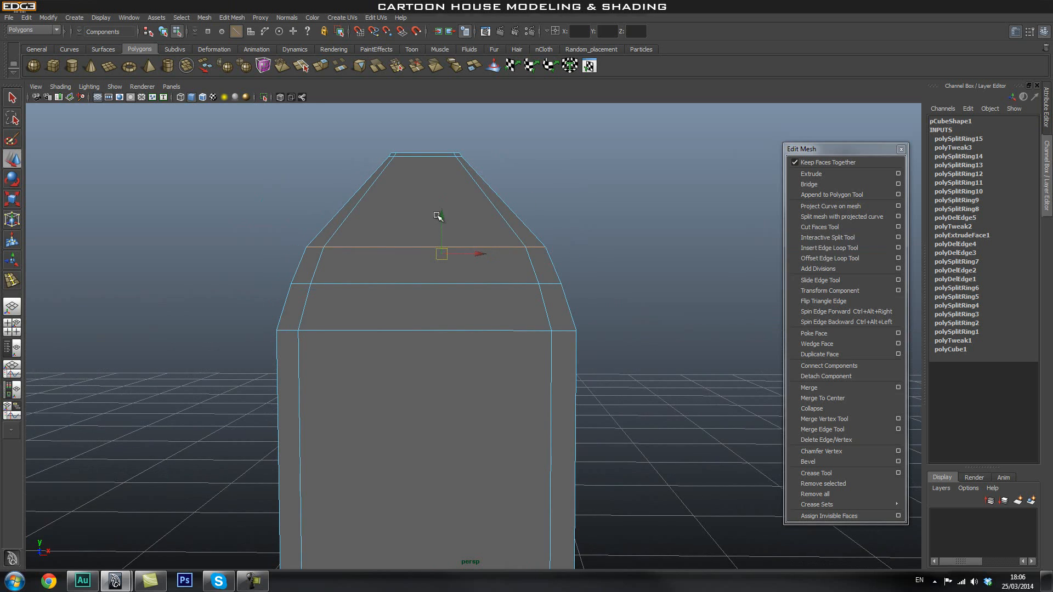
drag(444, 219, 497, 235)
alt+drag(647, 289, 619, 303)
alt+middle_drag(555, 356, 568, 257)
Step: Preview the rounded-roof house as a smooth mesh in object mode, and return it to the unsmoothed display
key(q)
right_drag(429, 331, 477, 308)
key(3)
click(703, 218)
alt+drag(702, 218, 588, 352)
alt+drag(423, 187, 407, 232)
click(395, 310)
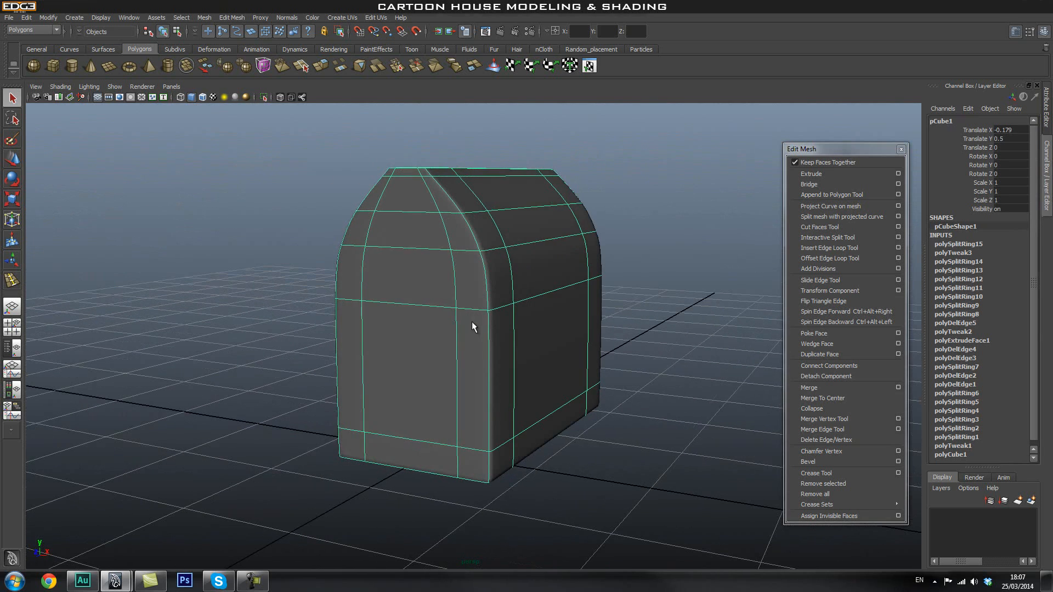
key(1)
Step: Try to insert another edge loop at the front corner of the roof's flat top, and undo it
scroll(513, 349, up, 5)
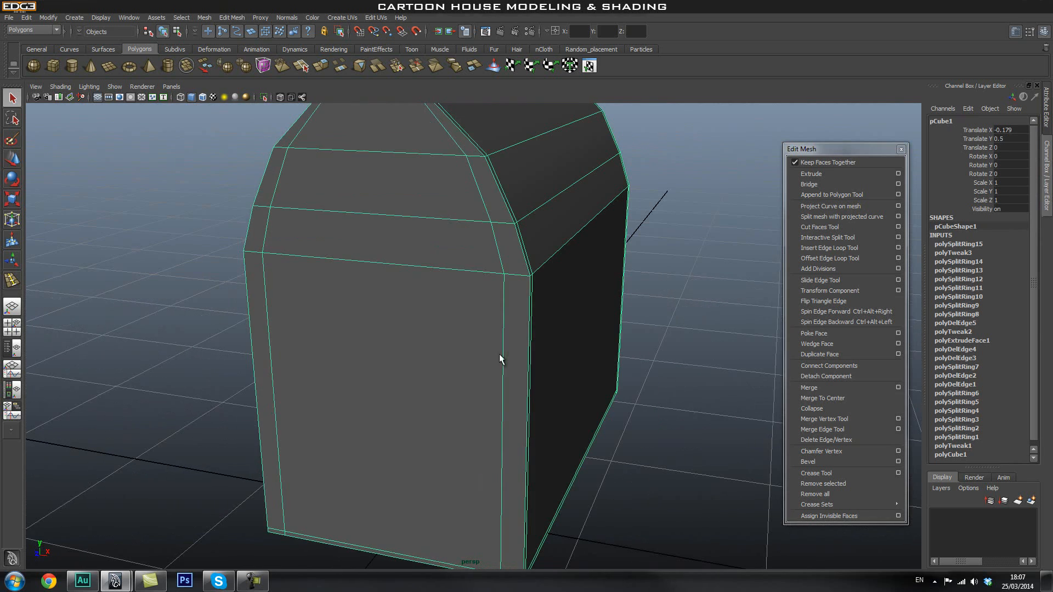
alt+drag(505, 253, 419, 235)
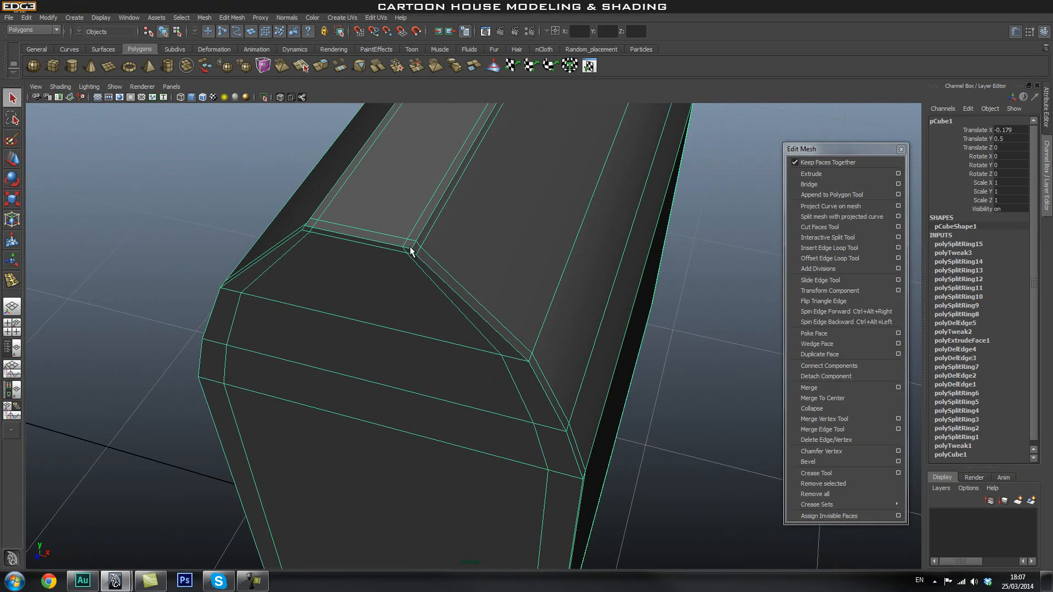
click(868, 248)
drag(412, 252, 411, 251)
alt+middle_drag(543, 381, 536, 322)
key(ctrl+z)
alt+drag(541, 357, 581, 353)
Step: Switch the house to vertex mode and frame its upper roof in the front view
key(q)
right_drag(467, 234, 467, 219)
alt+drag(476, 223, 657, 258)
click(657, 258)
alt+drag(697, 334, 497, 351)
key(space)
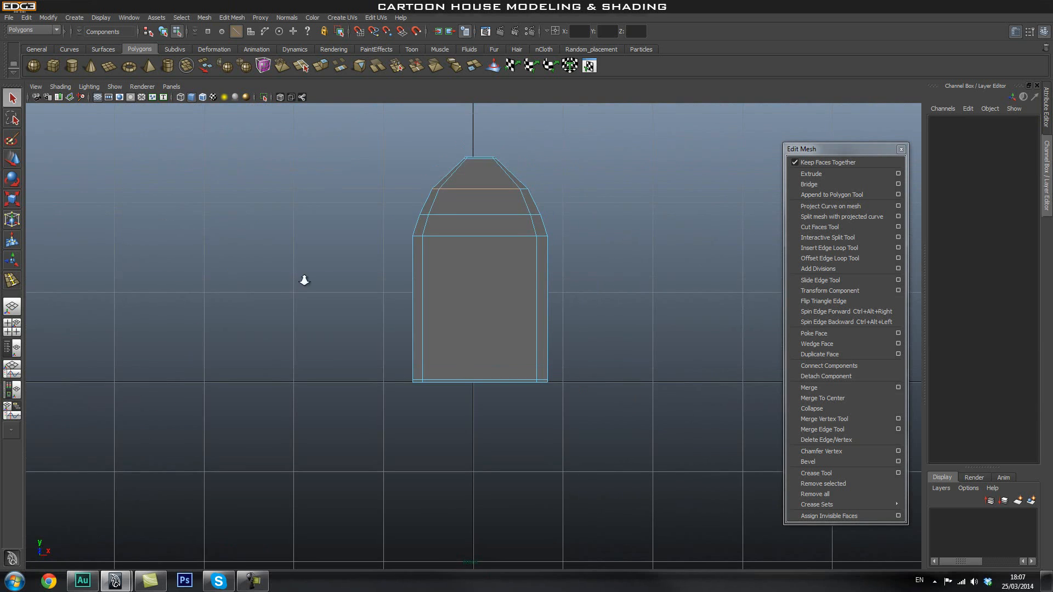
alt+right_drag(303, 278, 529, 230)
alt+middle_drag(520, 196, 476, 399)
alt+right_drag(384, 324, 554, 291)
alt+middle_drag(475, 229, 487, 355)
alt+right_drag(351, 303, 439, 306)
alt+middle_drag(438, 307, 414, 268)
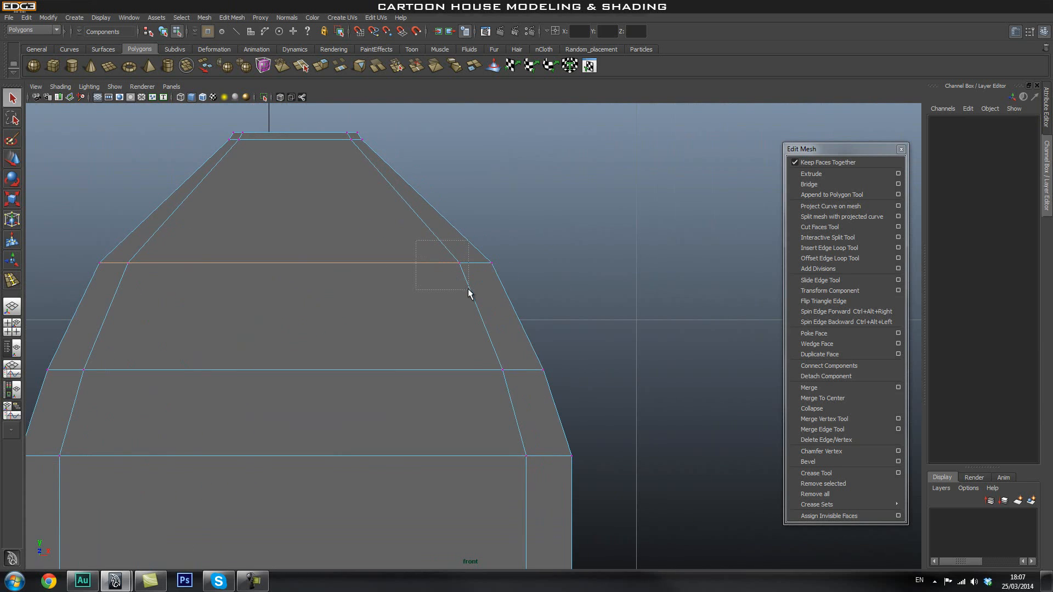
Step: Select the right inner column of vertices from the upper roof loop down to the base, and move it outward
drag(469, 293, 470, 295)
alt+middle_drag(472, 396, 442, 247)
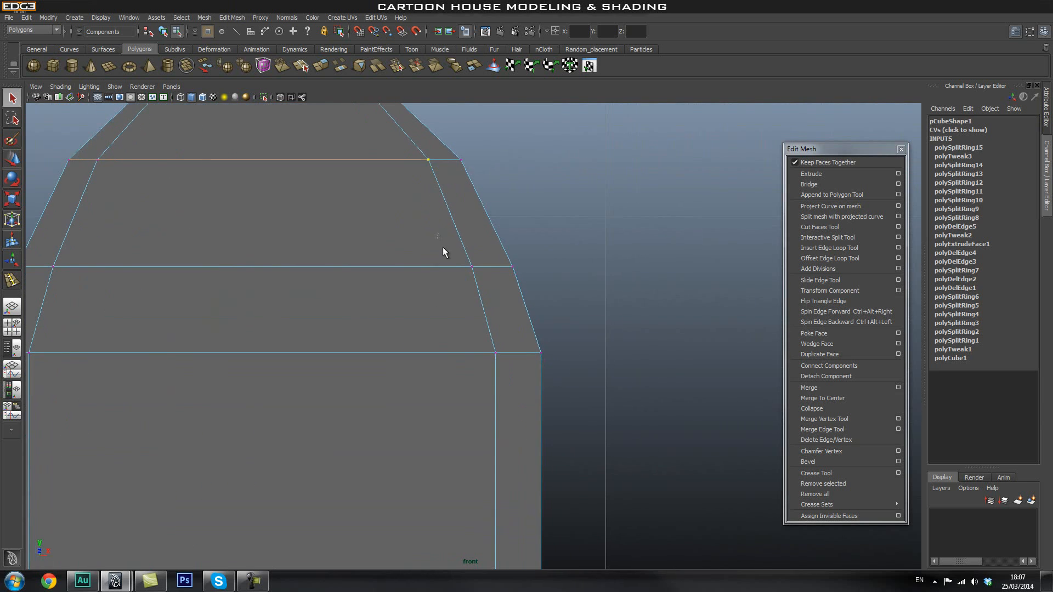
alt+middle_drag(490, 313, 468, 217)
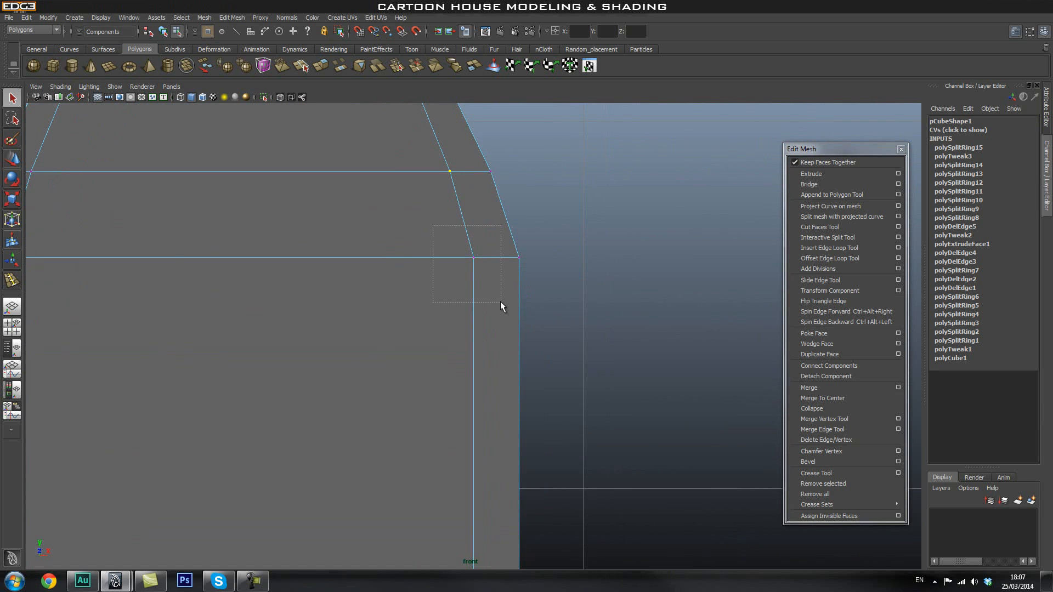
alt+middle_drag(432, 422, 423, 362)
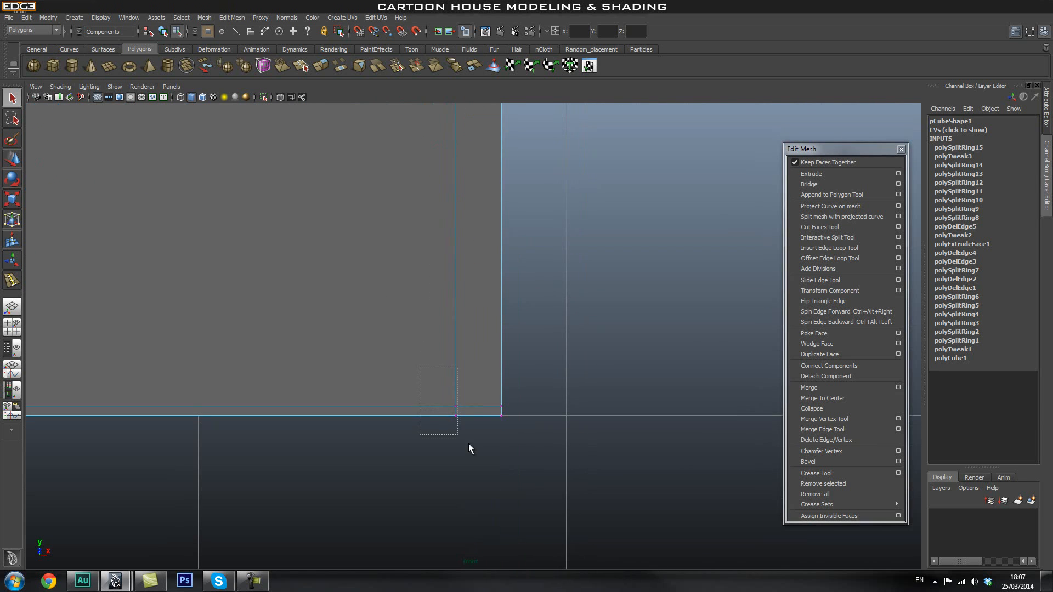
shift+drag(468, 443, 472, 453)
alt+right_drag(573, 330, 464, 290)
alt+middle_drag(463, 290, 470, 329)
alt+right_drag(444, 332, 545, 291)
key(w)
drag(506, 321, 514, 317)
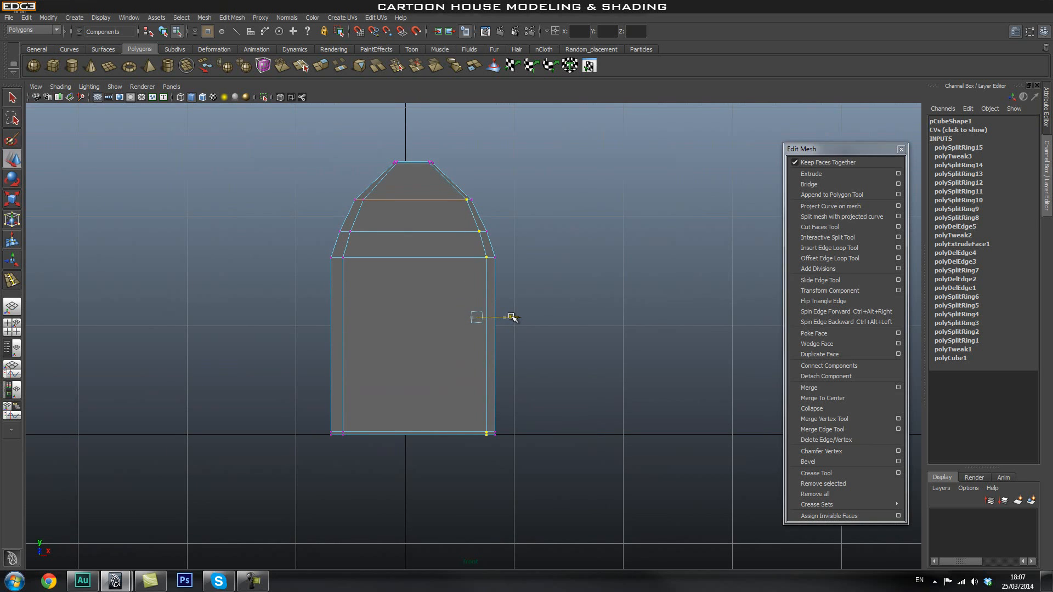
Step: Fit the right inner vertices closer to the outer edge, deselecting the uppermost row before each further outward move
alt+right_drag(287, 253, 590, 291)
alt+middle_drag(410, 189, 404, 330)
alt+right_drag(379, 323, 558, 289)
drag(505, 488, 507, 488)
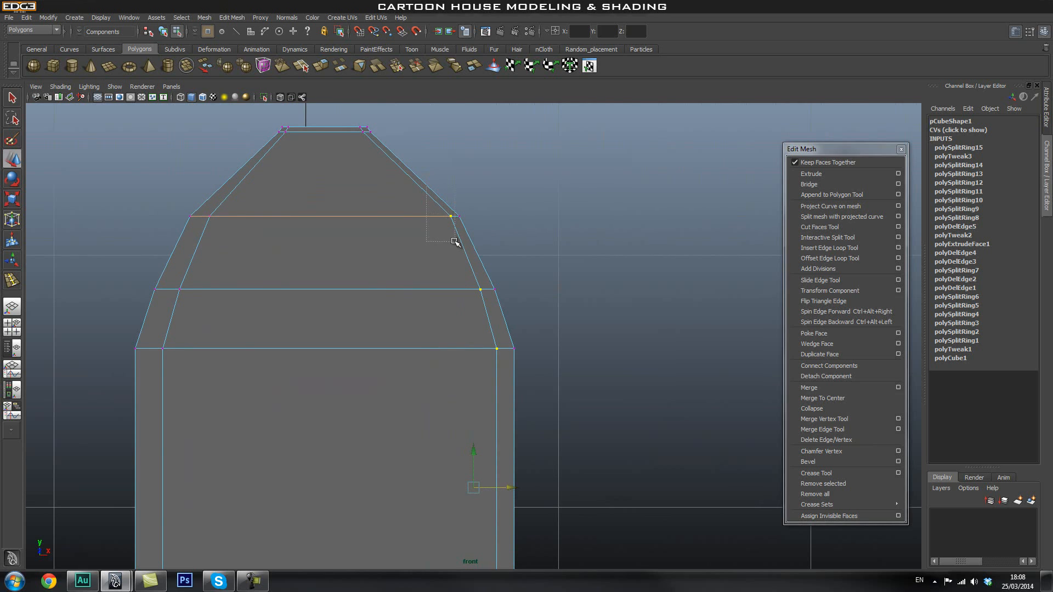
ctrl+drag(455, 242, 456, 242)
alt+middle_drag(462, 376, 461, 325)
drag(520, 461, 525, 461)
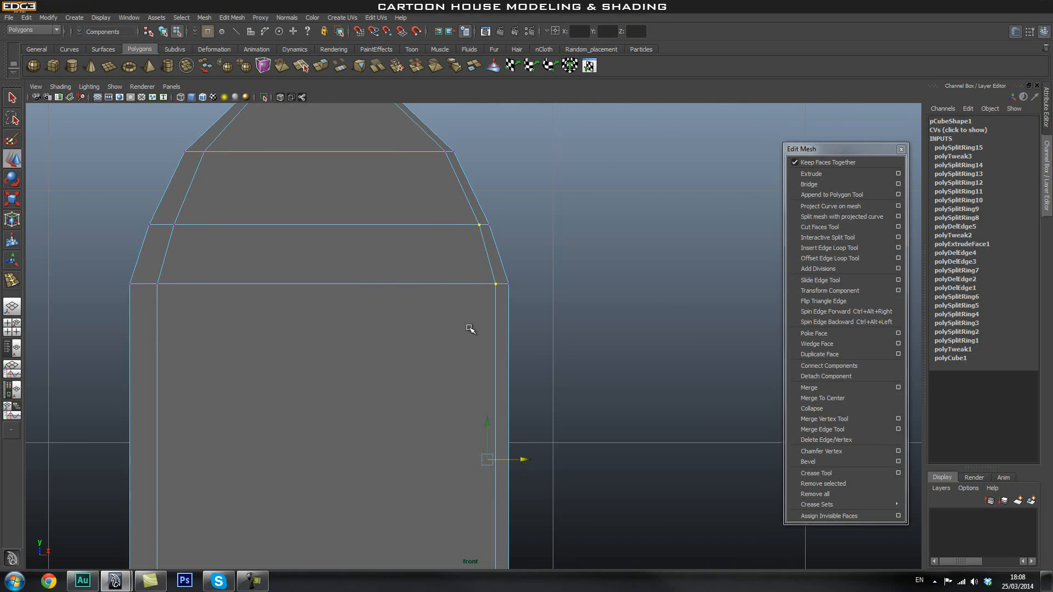
alt+middle_drag(436, 339, 437, 308)
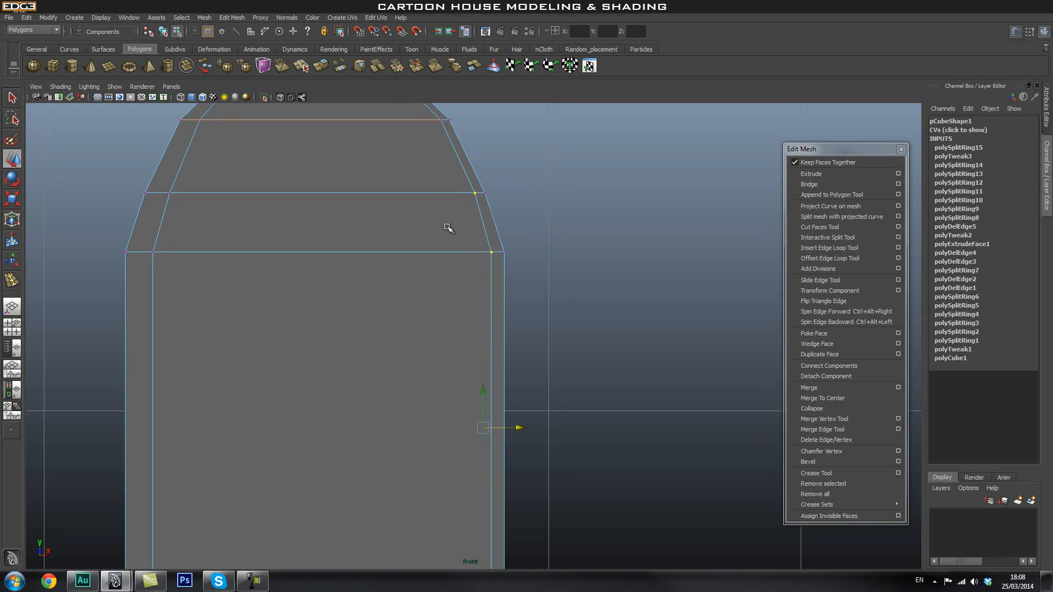
alt+middle_drag(477, 391, 465, 303)
drag(518, 378, 519, 372)
Step: Select the left inner column of vertices from the upper roof loop down to the base, and move it outward
alt+middle_drag(519, 372, 496, 265)
alt+middle_drag(384, 158, 498, 388)
alt+middle_drag(399, 237, 463, 343)
alt+middle_drag(431, 245, 459, 344)
drag(401, 296, 387, 297)
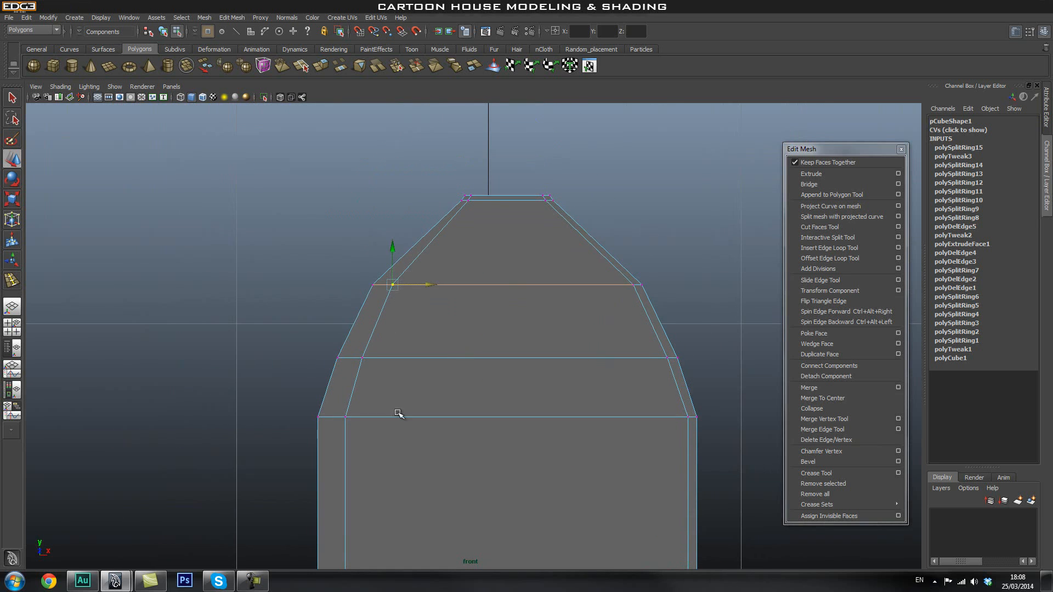
alt+middle_drag(385, 378, 393, 290)
shift+drag(358, 290, 358, 291)
alt+middle_drag(399, 402, 398, 279)
shift+drag(378, 192, 348, 229)
alt+middle_drag(396, 534, 402, 296)
shift+drag(402, 378, 340, 412)
alt+middle_drag(395, 245, 461, 370)
alt+right_drag(434, 316, 411, 320)
alt+middle_drag(414, 320, 422, 378)
drag(456, 351, 448, 352)
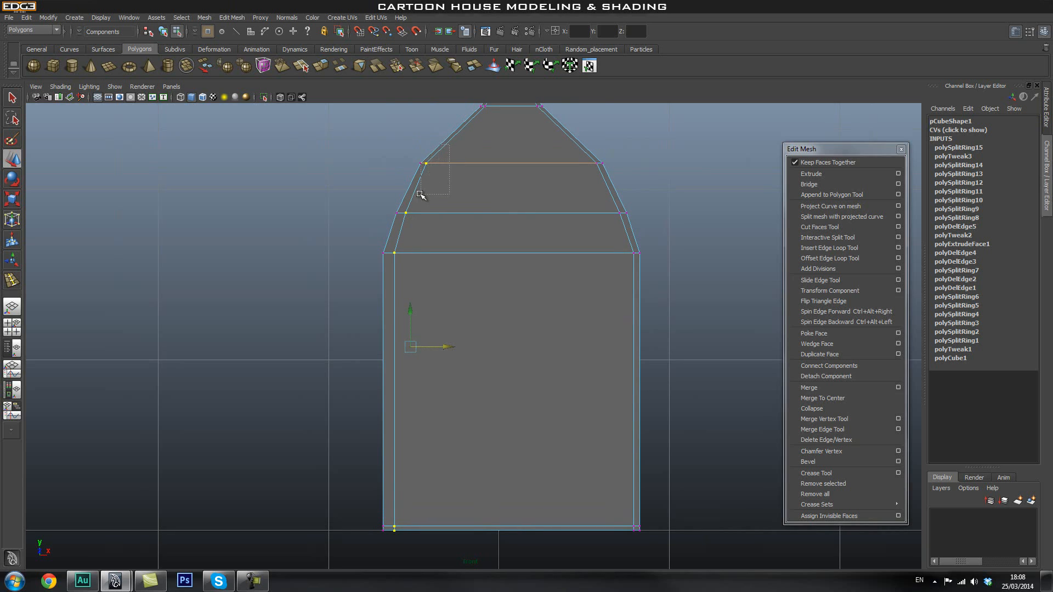
Step: Deselect the left column's upper roof vertices row by row, moving the remaining ones further toward the outer edge
ctrl+drag(421, 195, 422, 195)
drag(436, 373, 435, 374)
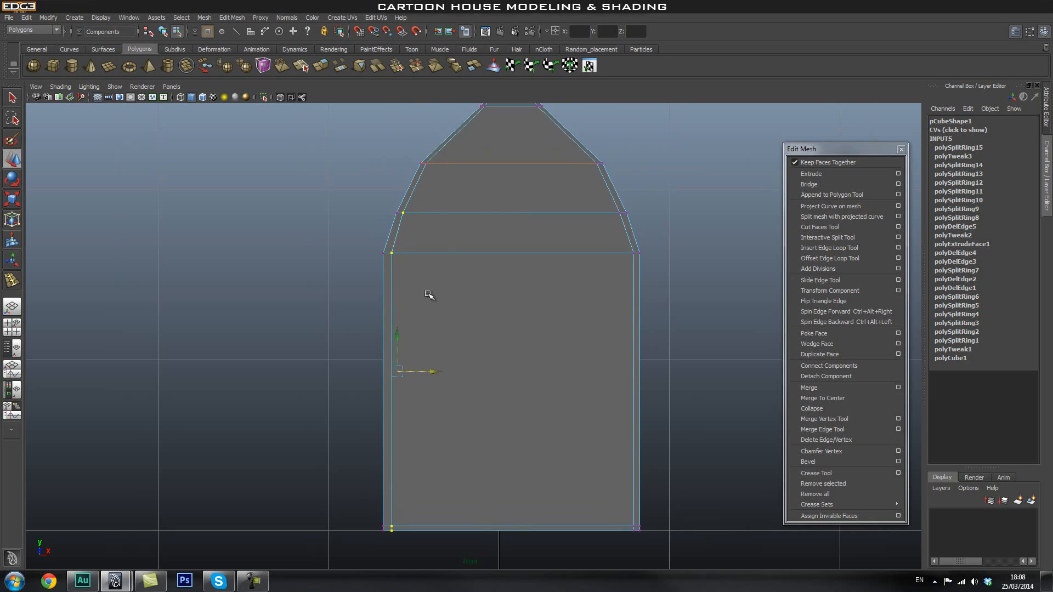
ctrl+drag(401, 238, 402, 240)
drag(432, 394, 429, 394)
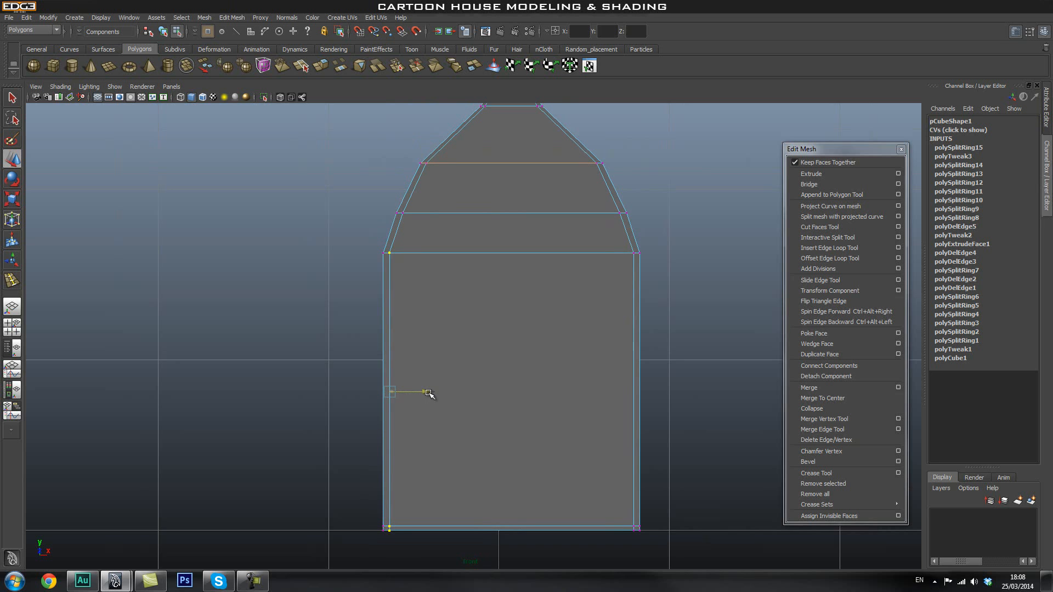
Step: Return to the perspective view, display the house as a smooth mesh, and switch it to edge mode
key(space)
drag(473, 322, 475, 284)
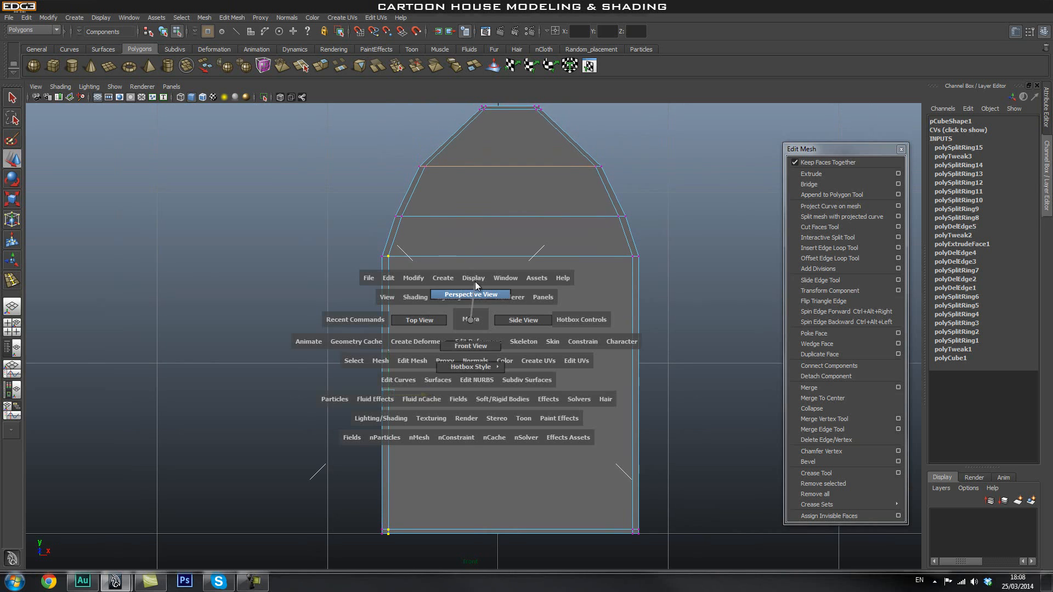
alt+drag(651, 290, 602, 306)
alt+right_drag(602, 305, 582, 314)
alt+drag(581, 314, 539, 327)
key(q)
right_drag(531, 280, 548, 263)
click(548, 264)
key(3)
alt+drag(261, 190, 491, 314)
right_drag(492, 308, 497, 265)
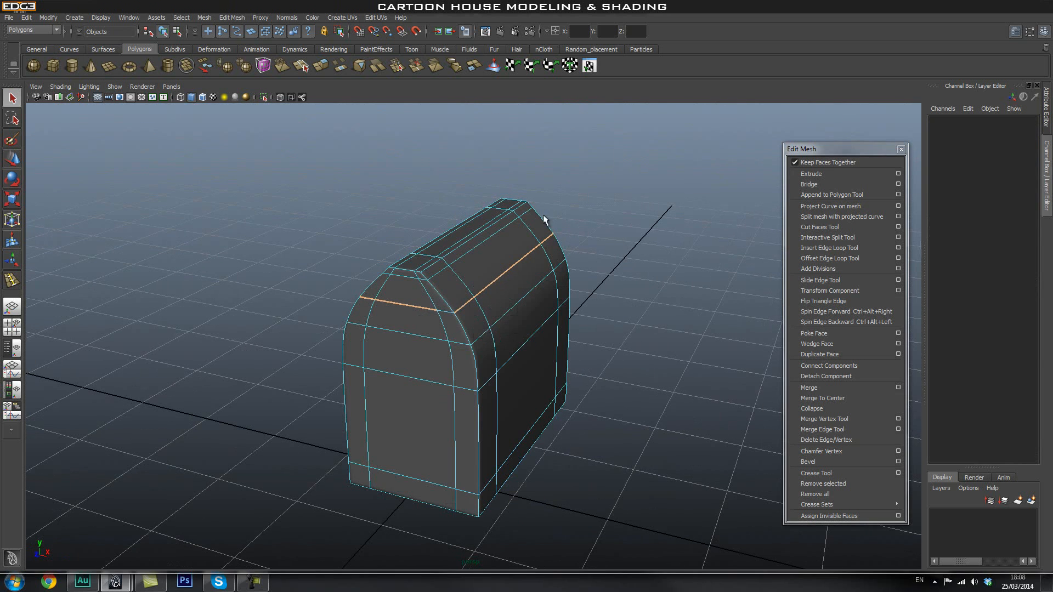
Step: Return the house to object mode, deselect it, and inspect the smoothed corner where the roof ridge meets the gable
drag(598, 176, 335, 402)
click(617, 285)
alt+drag(647, 365, 636, 366)
right_drag(519, 348, 560, 318)
click(590, 305)
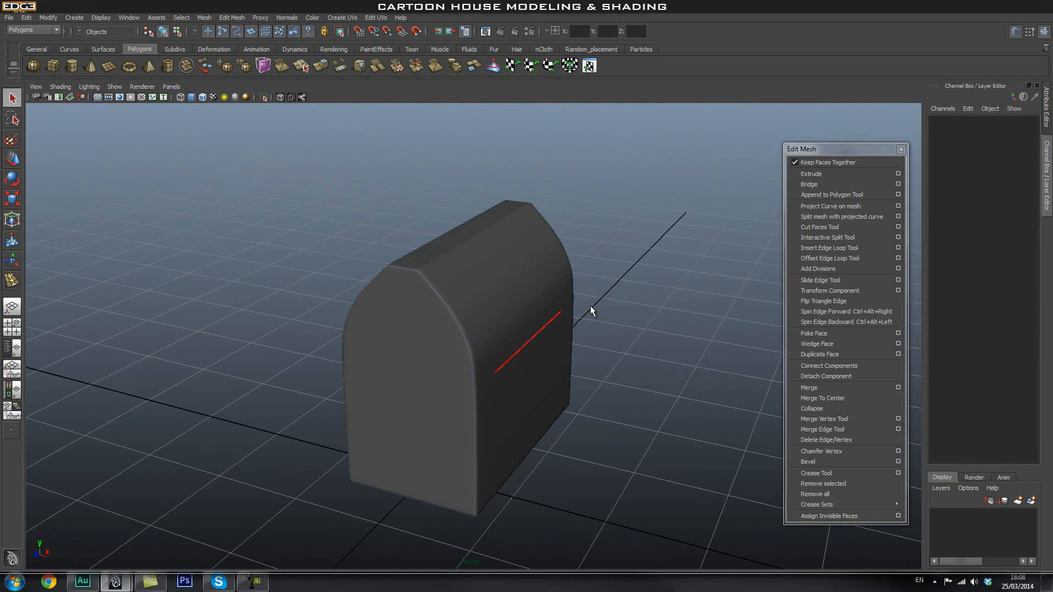
alt+drag(553, 417, 660, 421)
alt+right_drag(291, 341, 548, 331)
alt+right_drag(553, 338, 495, 265)
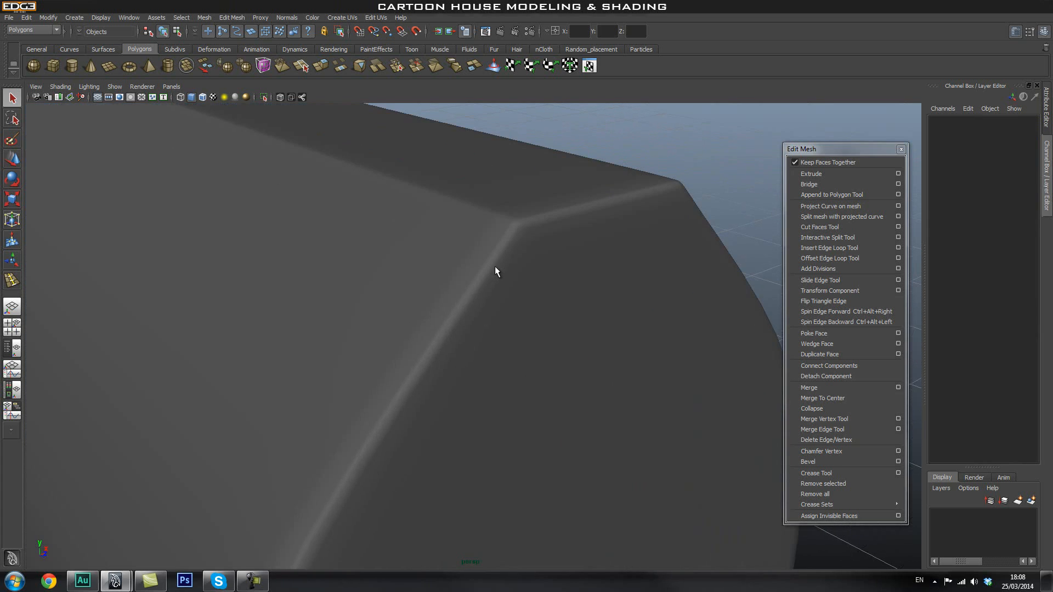
Step: Display the house unsmoothed, nudge an edge loop near the gable with the Move tool, and return to object mode
click(495, 268)
key(1)
alt+drag(536, 284, 541, 352)
key(w)
right_drag(541, 353, 541, 308)
double_click(609, 379)
mouse_move(609, 378)
alt+mouse_down()
mouse_move(635, 380)
mouse_move(545, 423)
mouse_move(590, 387)
alt+mouse_up()
drag(539, 500, 540, 504)
right_drag(488, 379, 509, 344)
click(638, 193)
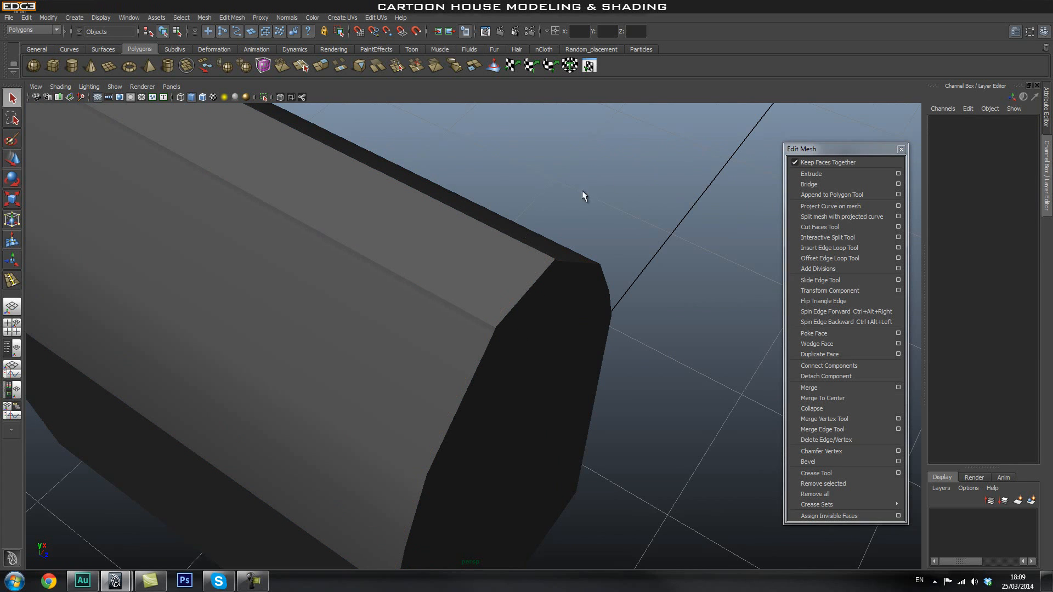
Step: Compare the smoothed and unsmoothed displays of the house, examining how the edge lines are spaced along its length
click(471, 311)
key(3)
click(636, 386)
alt+drag(636, 380, 436, 352)
click(463, 341)
key(1)
alt+right_drag(488, 351, 426, 371)
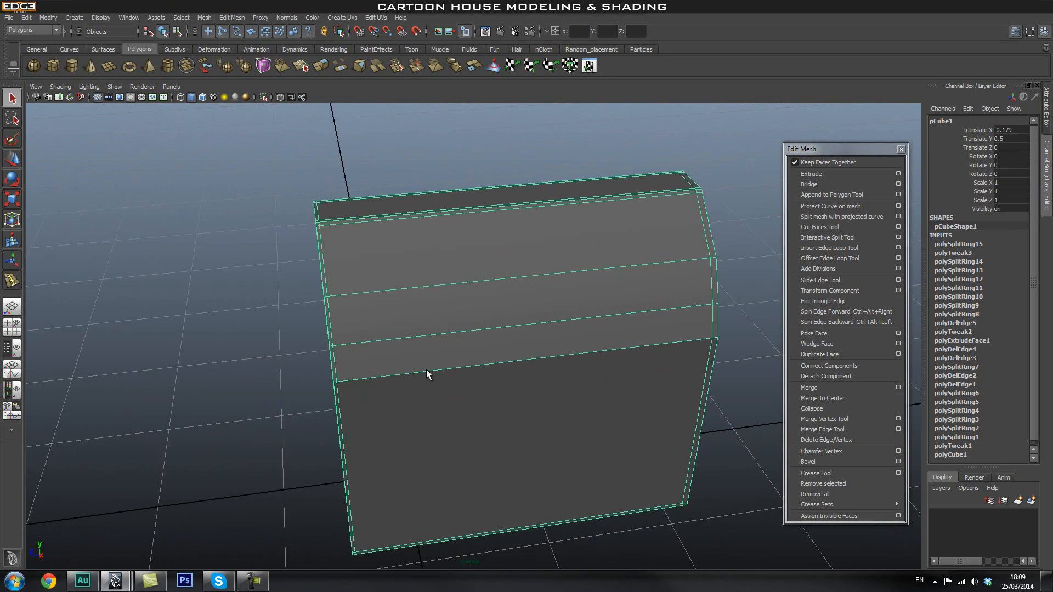
alt+drag(426, 371, 532, 377)
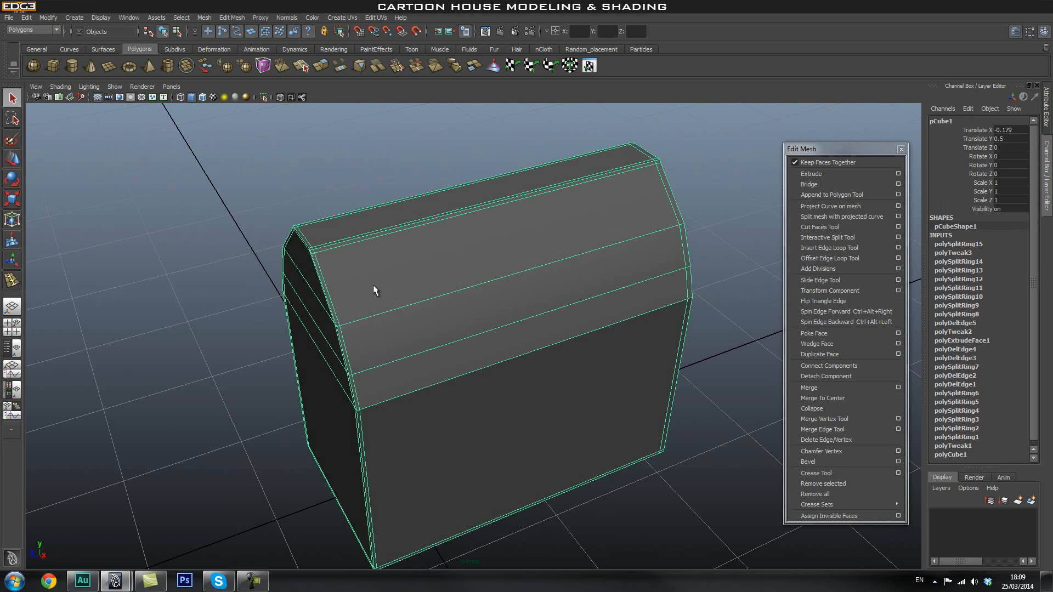
key(3)
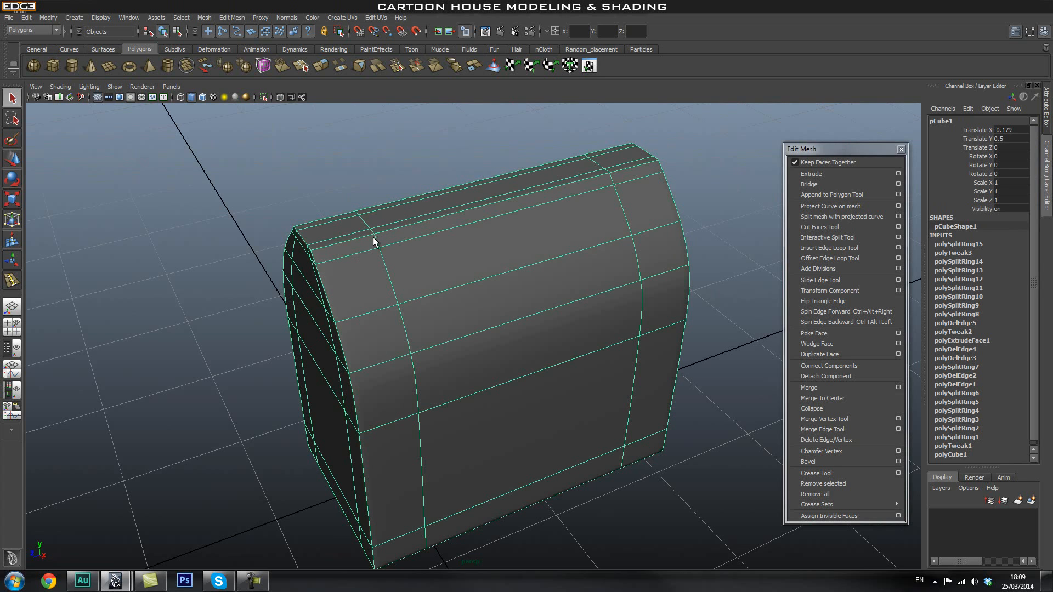
key(1)
Step: Insert a vertical edge loop around the house close to the gable end, and return to object mode
alt+drag(380, 241, 526, 313)
click(828, 248)
drag(361, 292, 418, 325)
right_drag(528, 283, 568, 255)
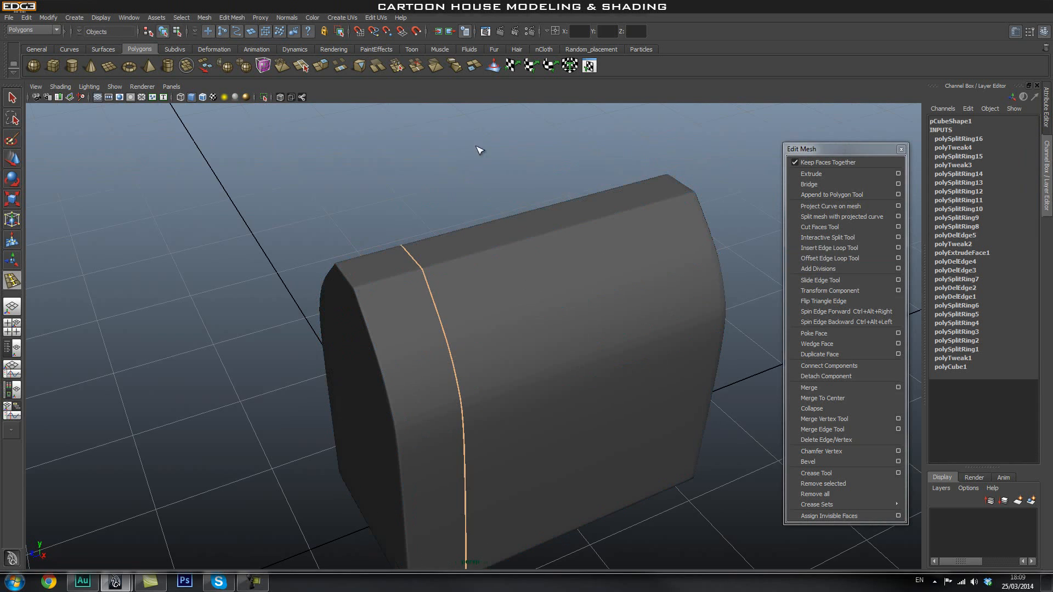
click(480, 151)
Step: Undo and redo the latest edge loop insertion repeatedly to compare the house with and without it
click(526, 298)
key(ctrl+z)
key(ctrl+z)
key(ctrl+z)
key(shift+z)
key(ctrl+z)
key(shift+z)
key(ctrl+z)
key(shift+z)
key(ctrl+z)
key(ctrl+z)
key(shift+z)
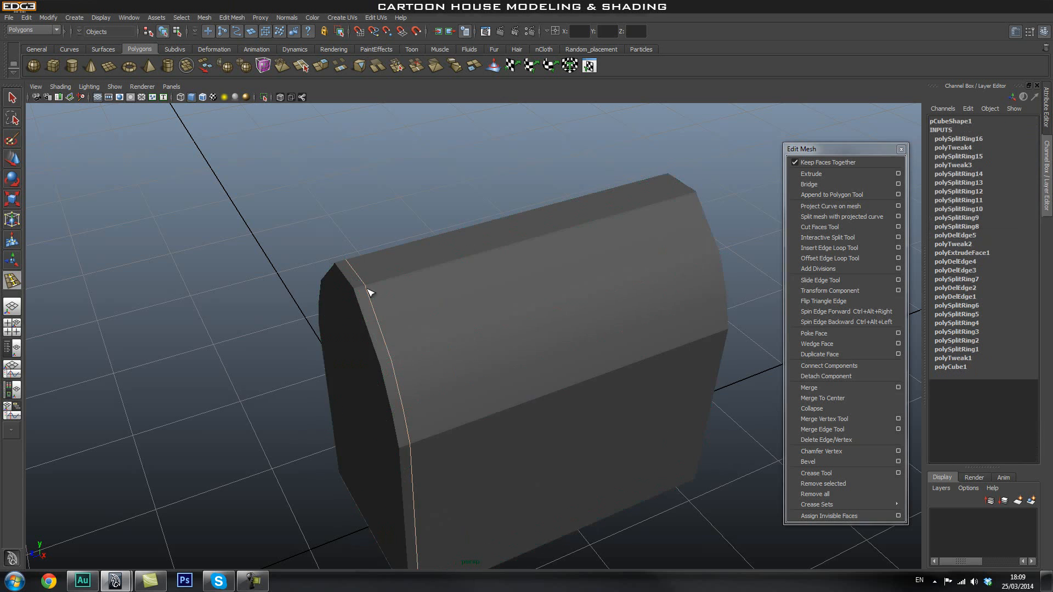
key(shift+z)
key(ctrl+z)
key(shift+z)
key(ctrl+z)
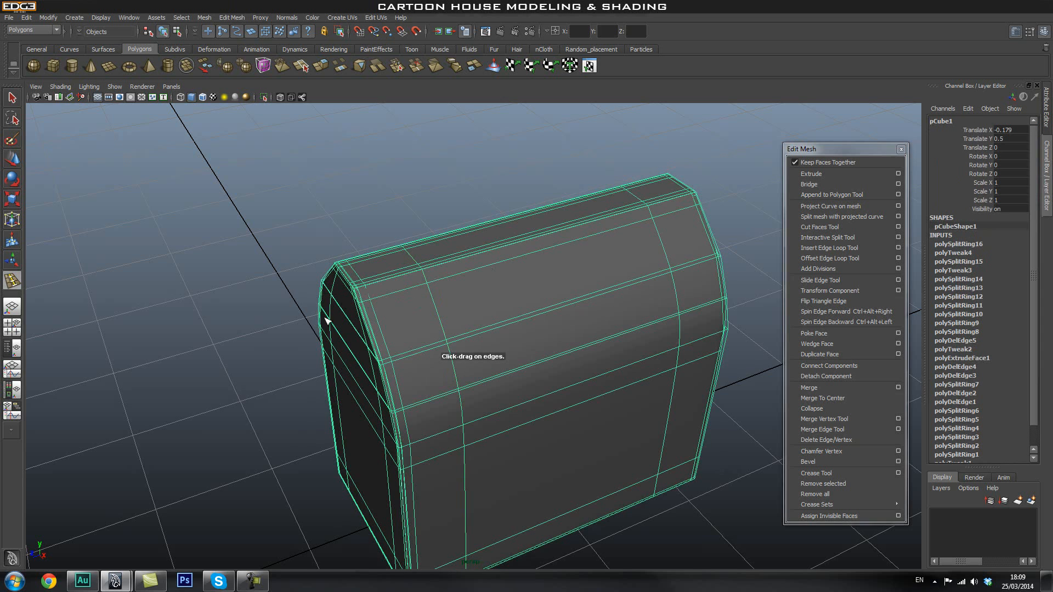
Step: Examine the gable border up close from several sides, alternating between the smoothed and unsmoothed states
alt+right_drag(239, 297, 422, 305)
alt+drag(422, 305, 298, 337)
alt+right_drag(297, 337, 329, 341)
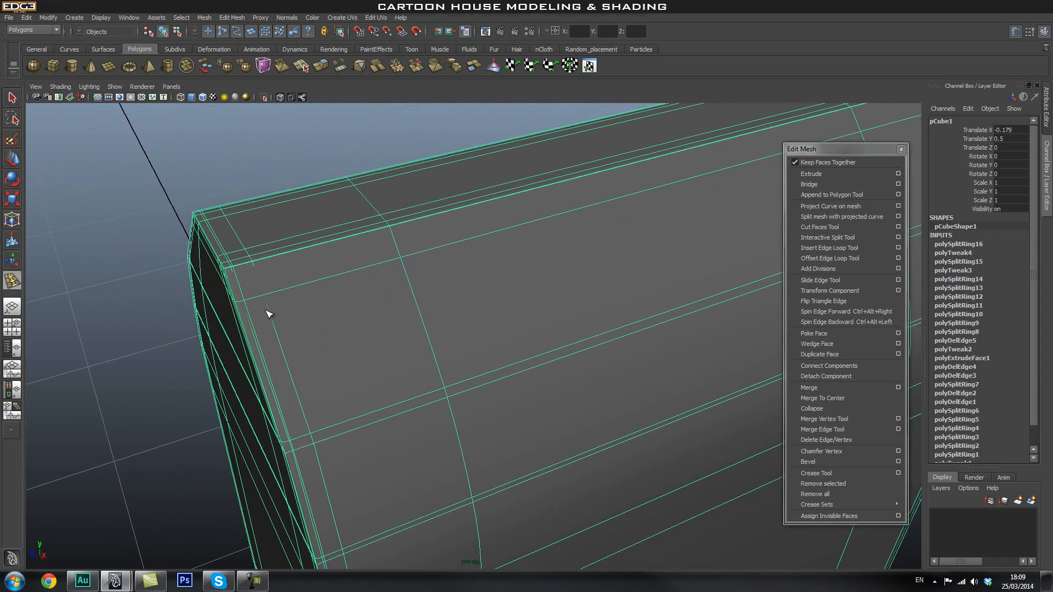
alt+right_drag(584, 267, 390, 277)
alt+drag(390, 277, 491, 288)
alt+middle_drag(546, 334, 527, 261)
key(ctrl+z)
key(ctrl+z)
key(shift+z)
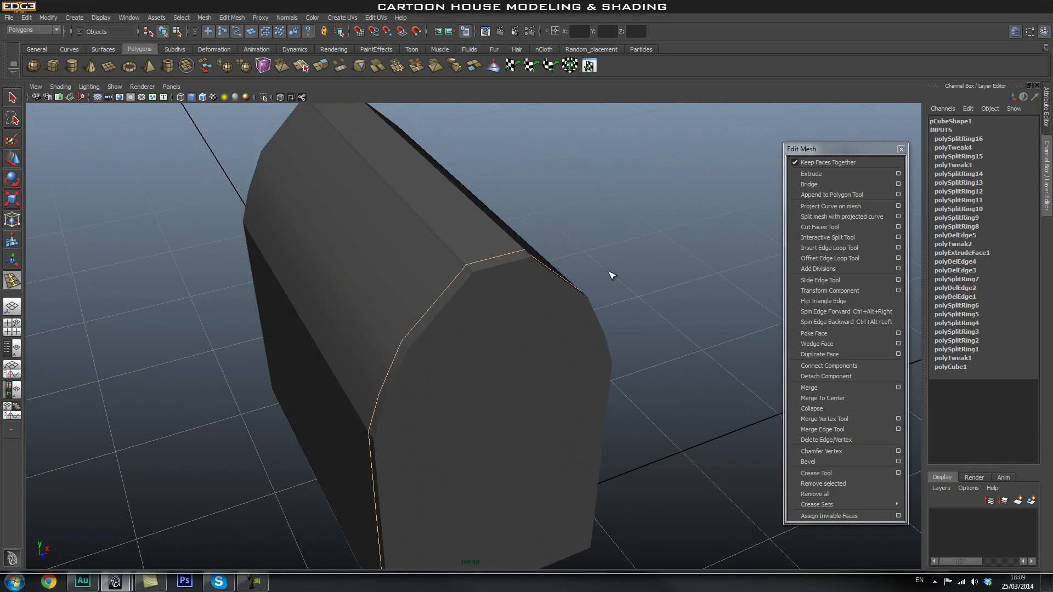
click(510, 295)
key(3)
click(617, 246)
alt+drag(675, 312, 542, 308)
key(ctrl+z)
key(ctrl+z)
alt+drag(650, 304, 584, 311)
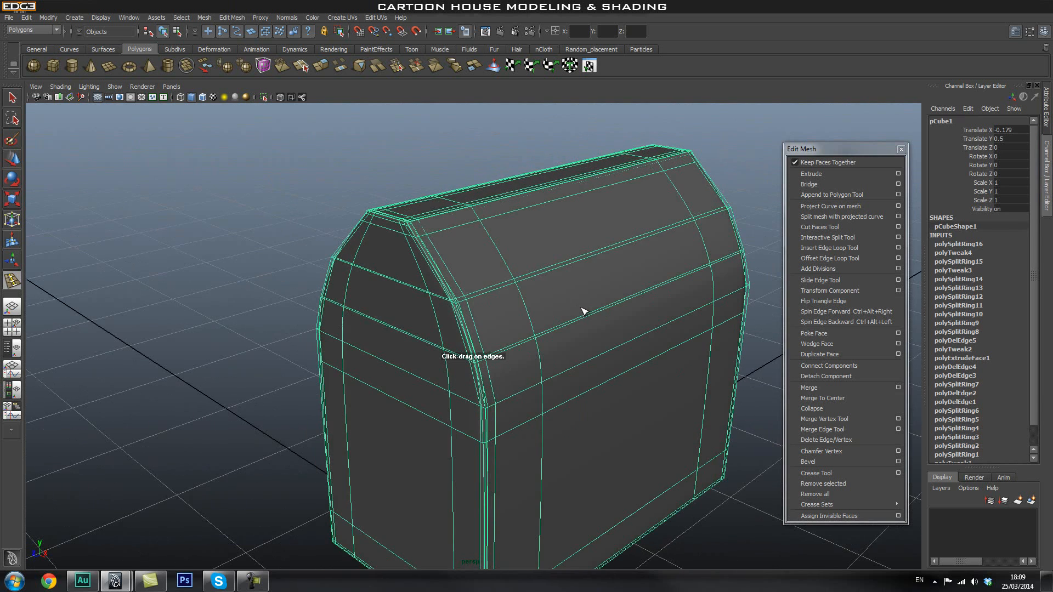
alt+right_drag(388, 322, 518, 320)
alt+drag(517, 320, 549, 318)
key(ctrl+z)
click(491, 305)
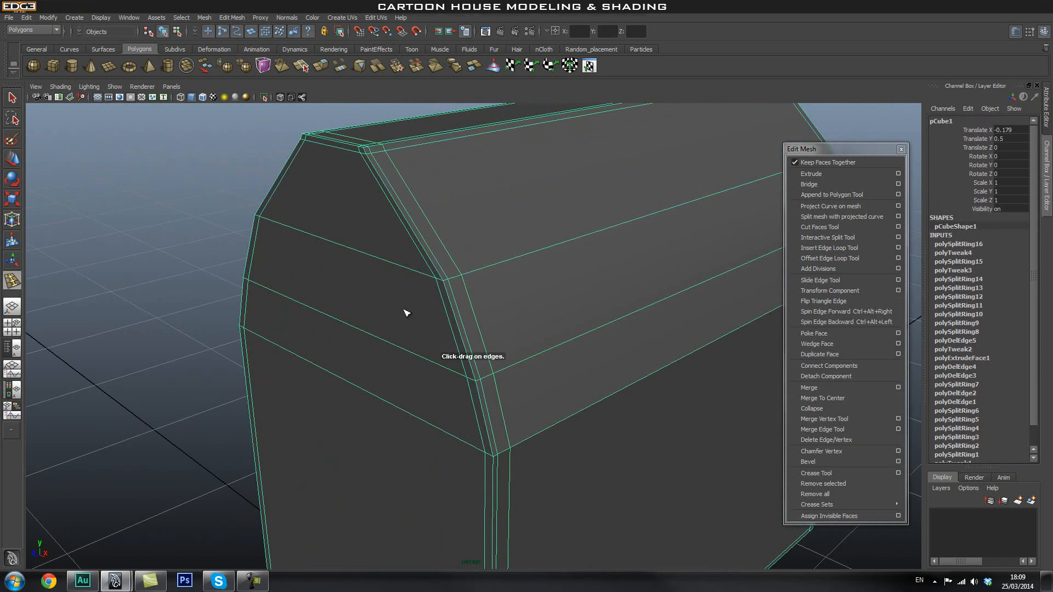
Step: Leave the edge loop tool for object mode and compare the gable border and ridge corner in smoothed and unsmoothed display
scroll(408, 309, up, 4)
key(q)
right_drag(425, 301, 486, 278)
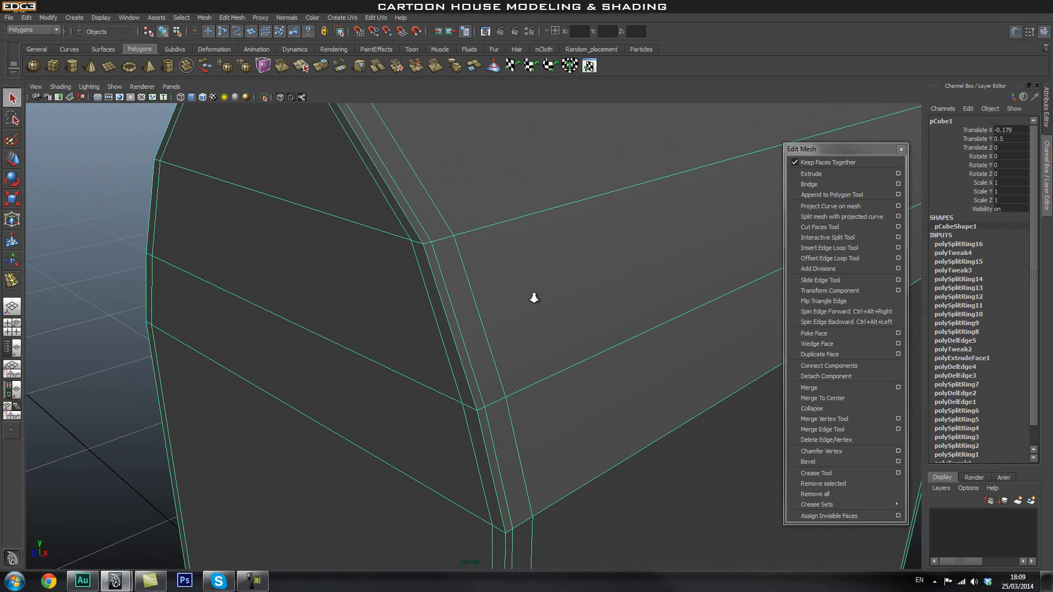
scroll(475, 301, down, 3)
scroll(472, 295, down, 2)
alt+drag(472, 295, 471, 297)
click(247, 247)
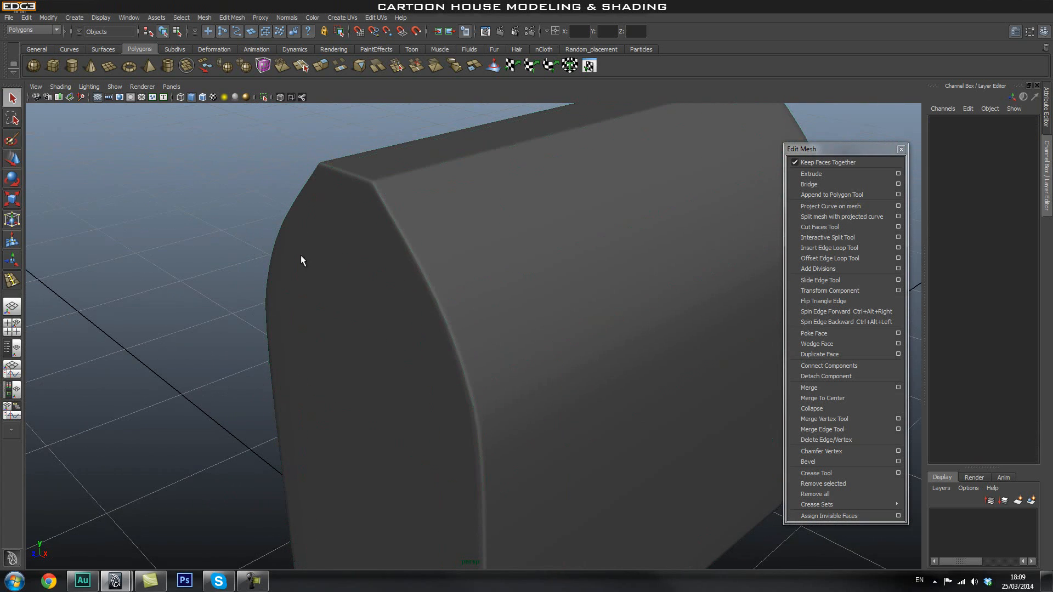
click(549, 300)
alt+drag(195, 306, 502, 291)
click(689, 197)
click(509, 277)
key(3)
click(257, 225)
alt+drag(258, 225, 246, 325)
click(416, 301)
key(1)
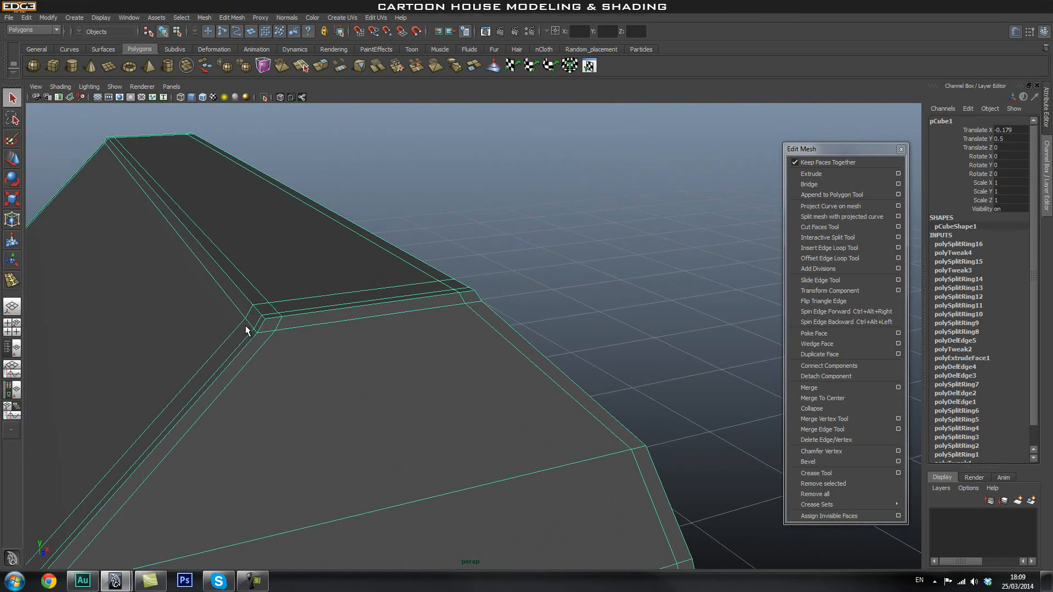
Step: In the front view, nudge the topmost row of roof vertices slightly, and return to object mode in the perspective view
alt+drag(482, 290, 324, 286)
key(space)
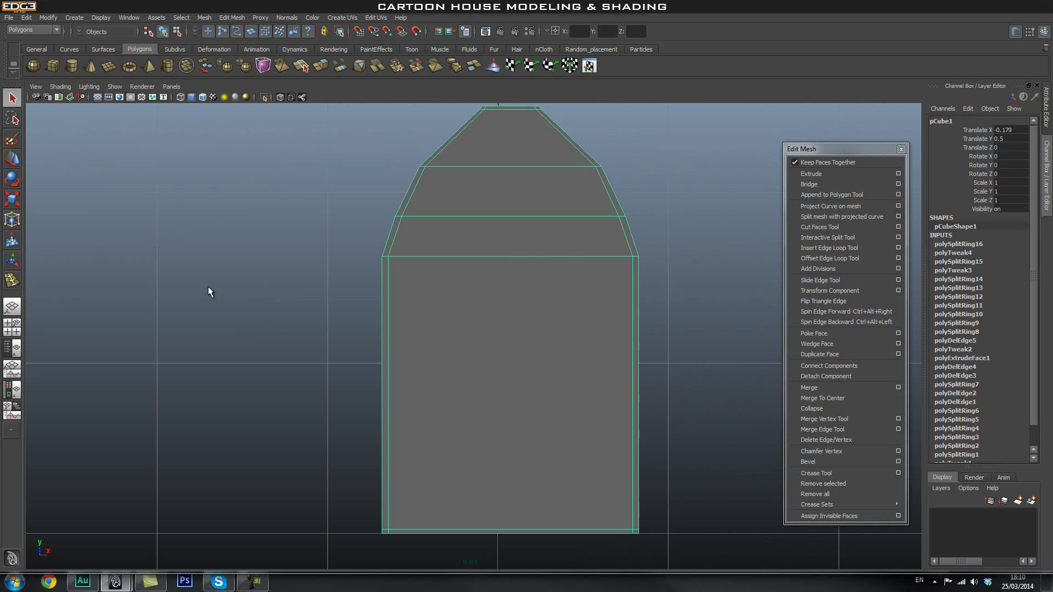
alt+right_drag(457, 198, 360, 345)
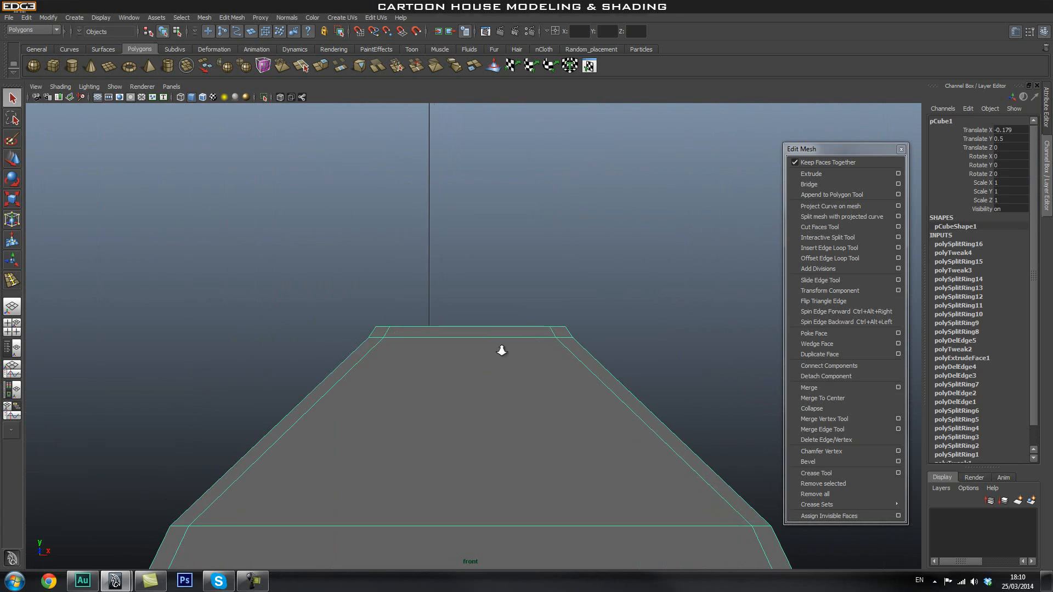
right_click(418, 331)
right_drag(417, 328, 356, 320)
drag(251, 263, 616, 334)
key(w)
drag(422, 325, 425, 326)
key(space)
drag(479, 382, 480, 361)
alt+drag(621, 403, 538, 422)
right_drag(496, 387, 512, 366)
click(282, 180)
Step: Examine the house from several angles, comparing the roof and gable outline in smoothed and unsmoothed display
alt+drag(282, 180, 418, 324)
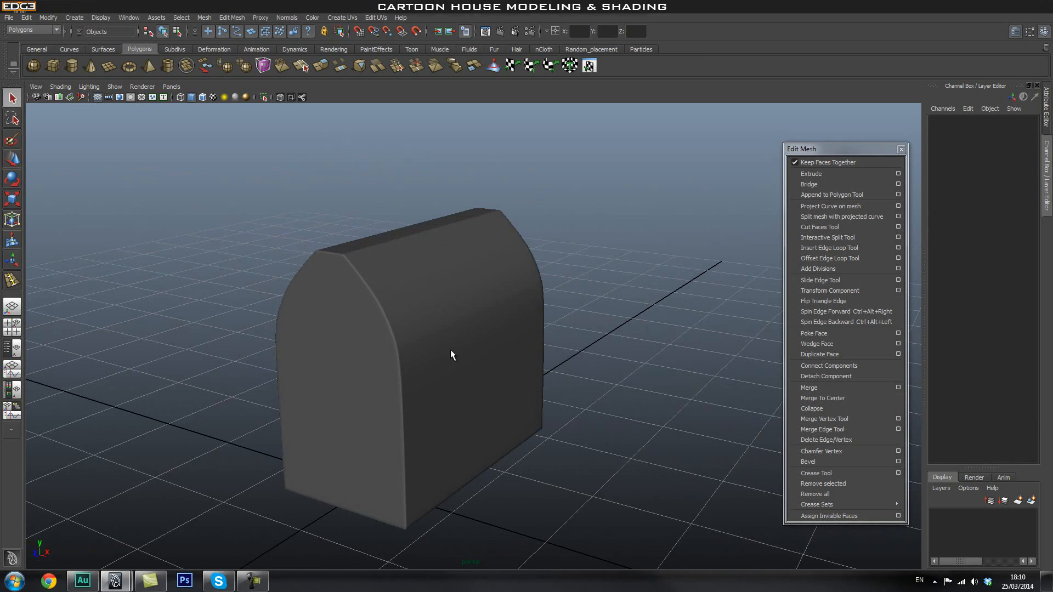
alt+drag(326, 346, 470, 334)
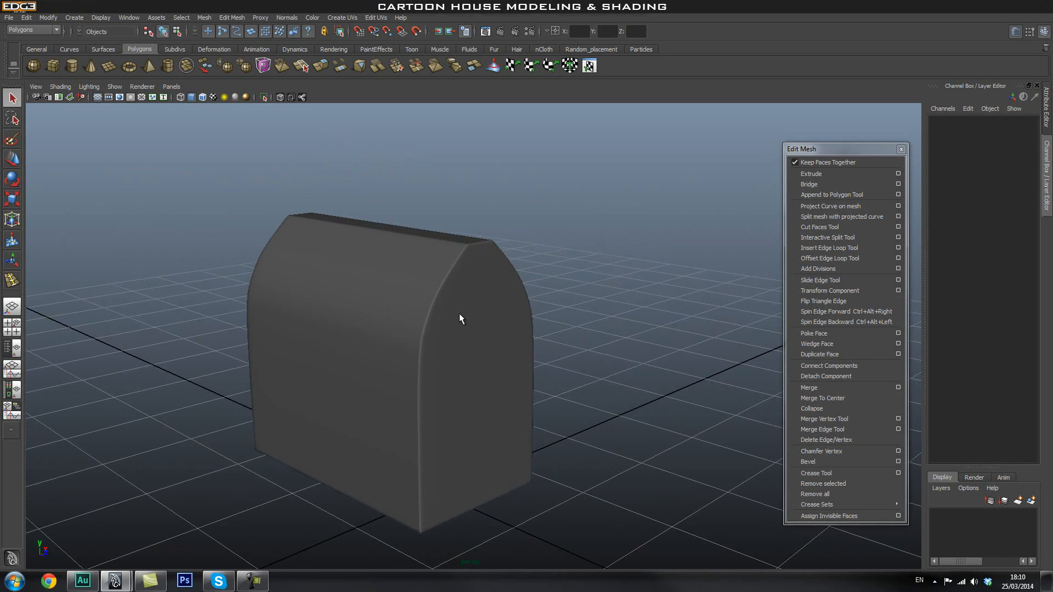
click(460, 315)
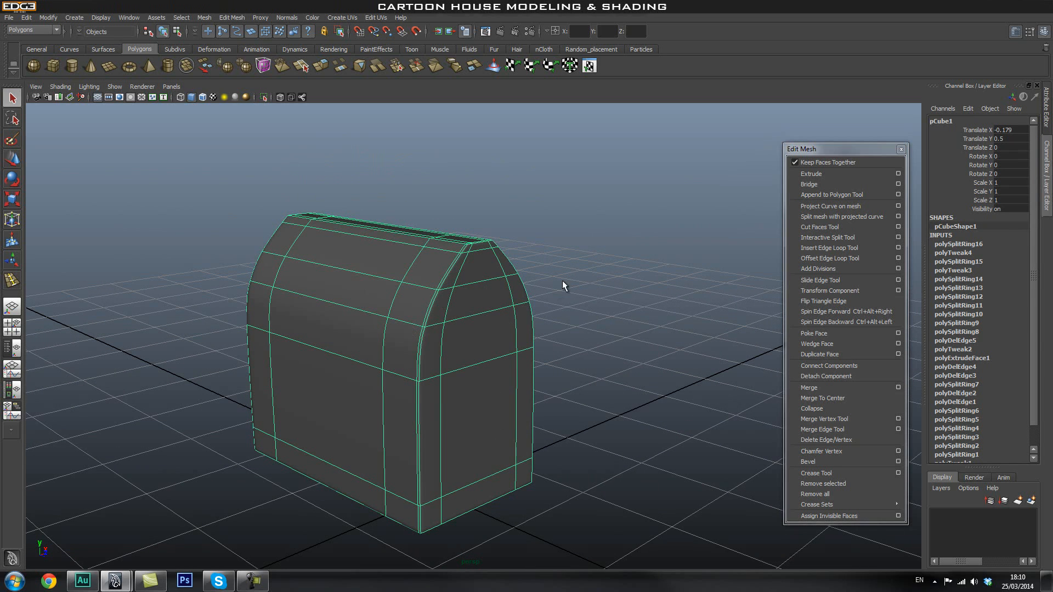
alt+drag(500, 280, 498, 278)
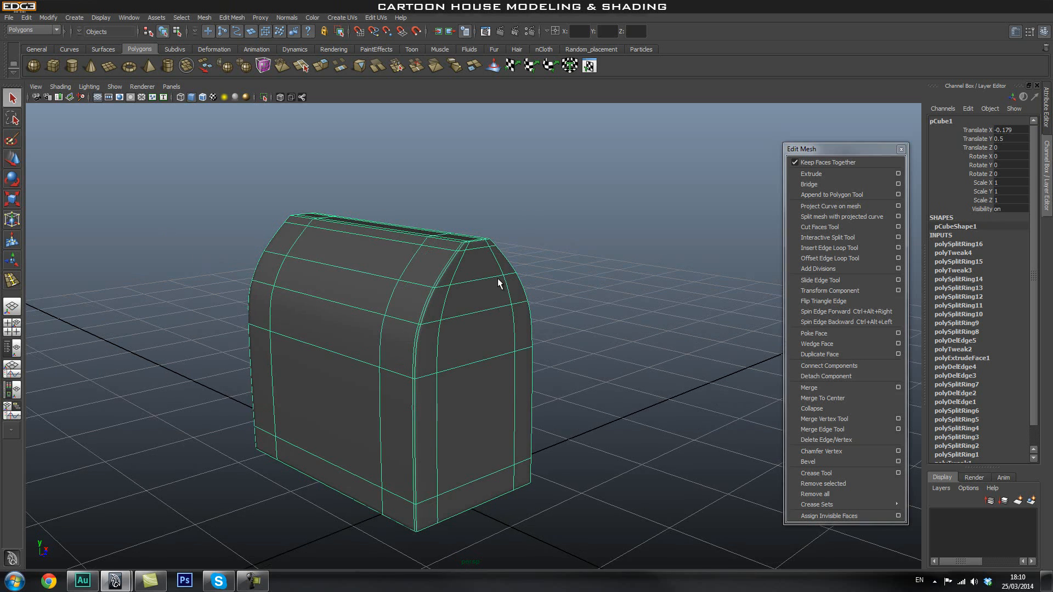
alt+drag(448, 249, 489, 292)
click(570, 292)
click(412, 316)
key(1)
alt+drag(387, 308, 430, 362)
alt+right_drag(430, 362, 554, 385)
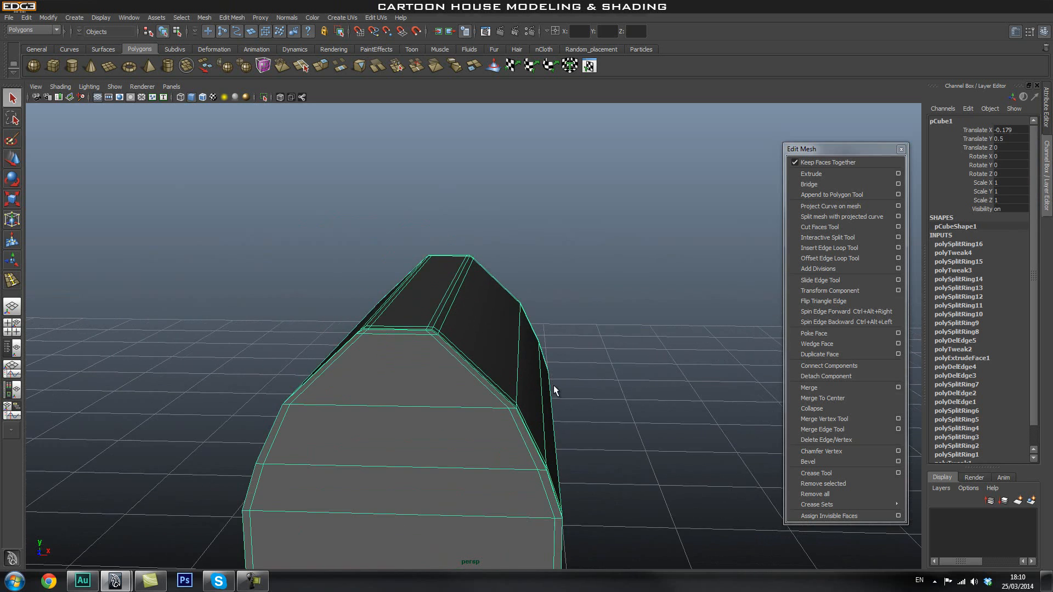
alt+drag(554, 385, 521, 325)
key(3)
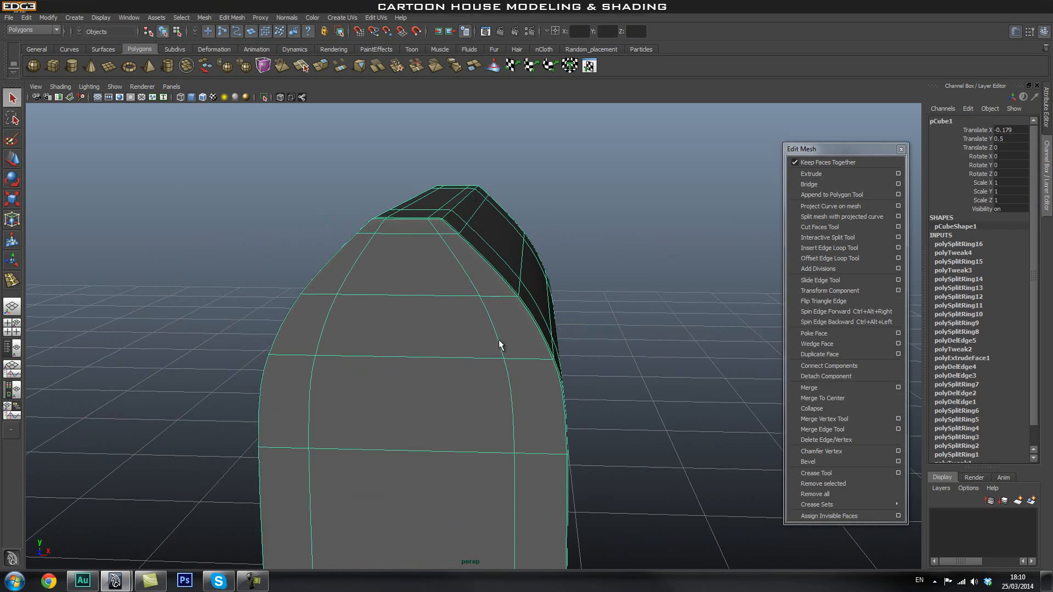
key(1)
alt+drag(509, 250, 423, 258)
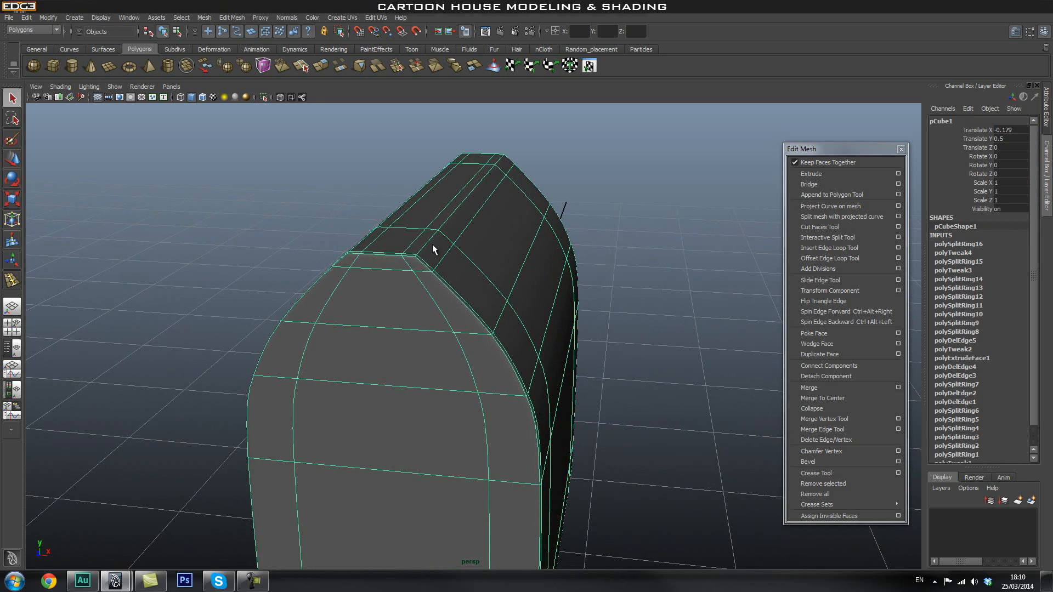
alt+drag(371, 276, 480, 259)
Step: Set the Insert Edge Loop Tool to multiple edge loops and insert 2 loops through the roof's flat top and gable
click(850, 248)
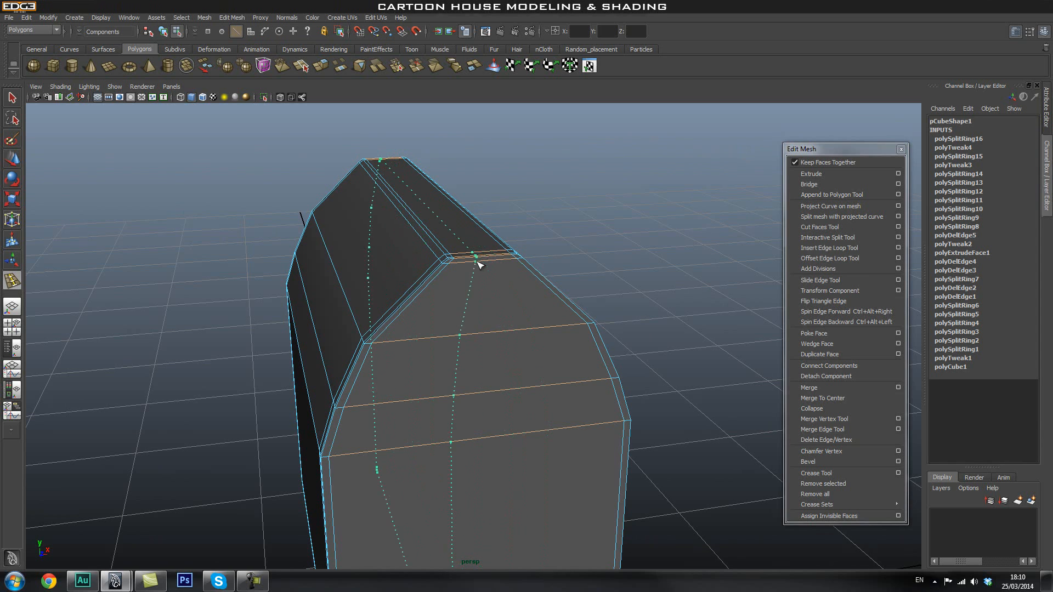
drag(466, 263, 493, 264)
click(899, 250)
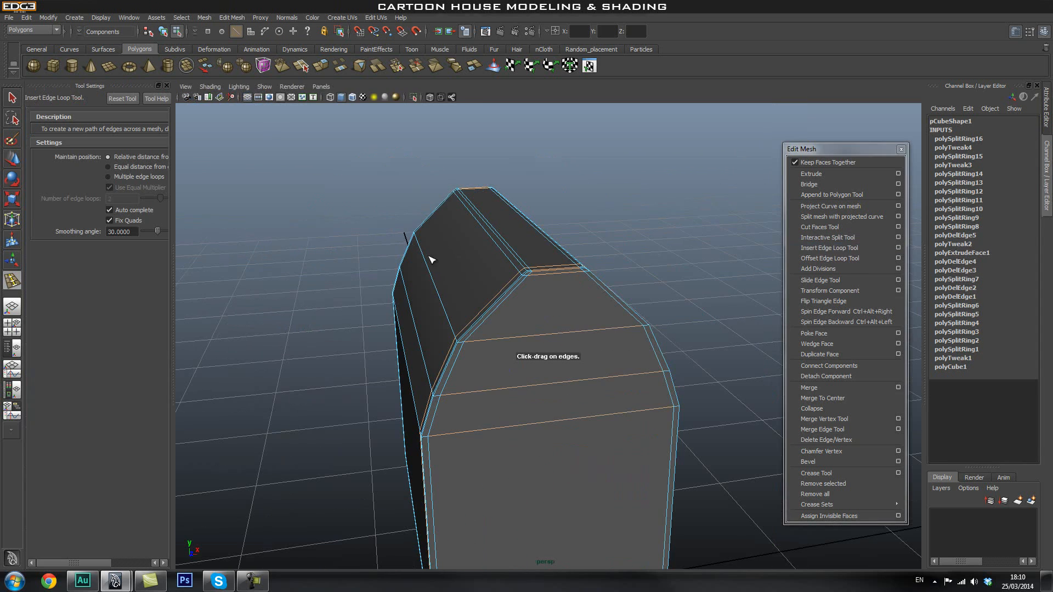
click(108, 177)
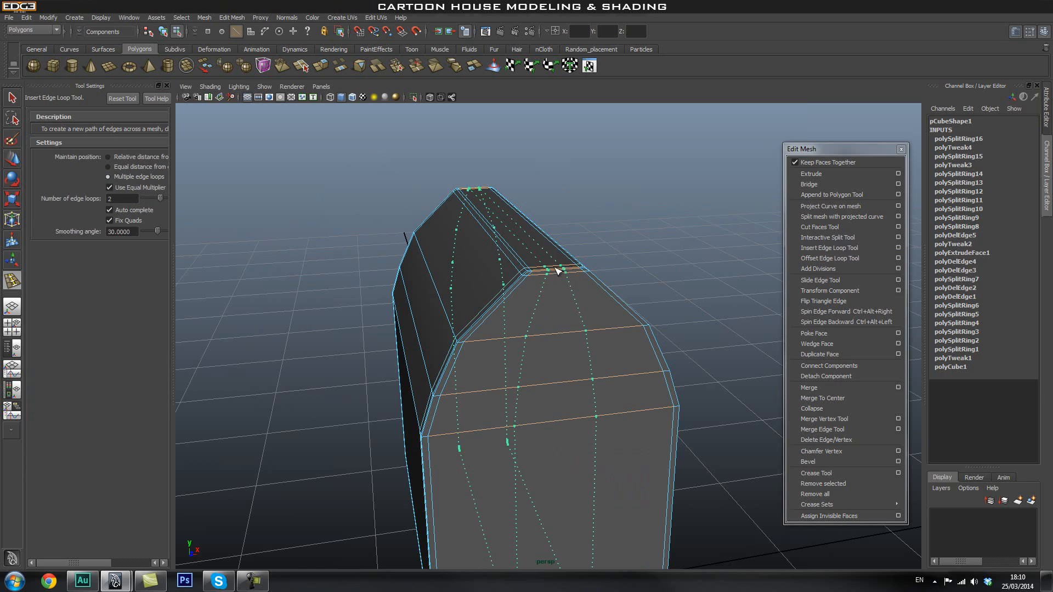
drag(557, 269, 557, 269)
Step: Return to object mode, deselect the house, close the tool settings, and view the whole smoothed house
alt+drag(719, 254, 656, 245)
key(q)
right_drag(520, 318, 586, 294)
click(684, 308)
alt+drag(684, 308, 662, 336)
click(166, 86)
alt+middle_drag(477, 321, 447, 289)
alt+right_drag(537, 291, 499, 292)
alt+middle_drag(502, 288, 523, 279)
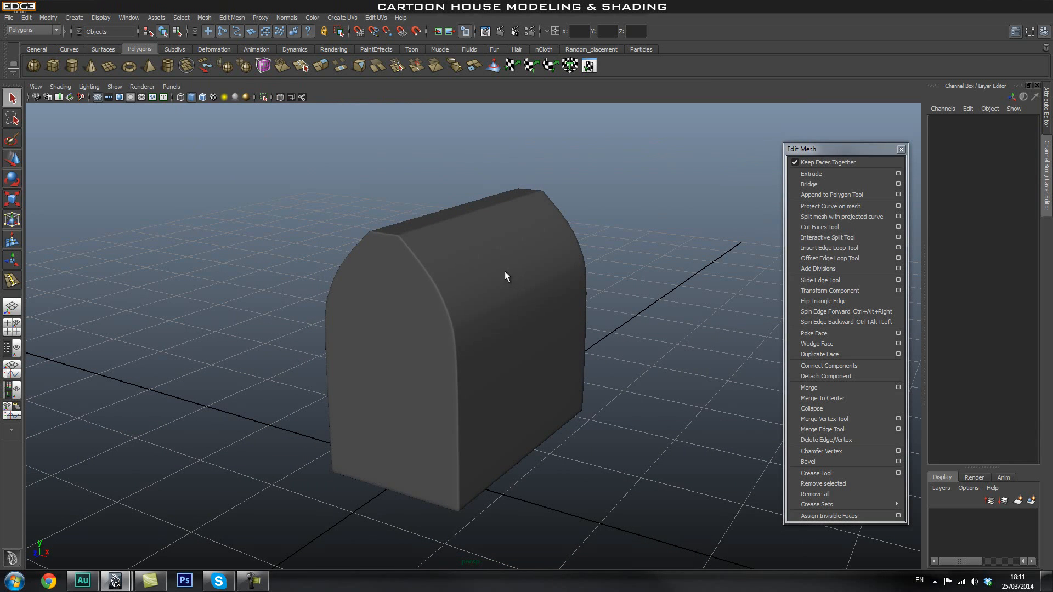
alt+drag(565, 316, 565, 319)
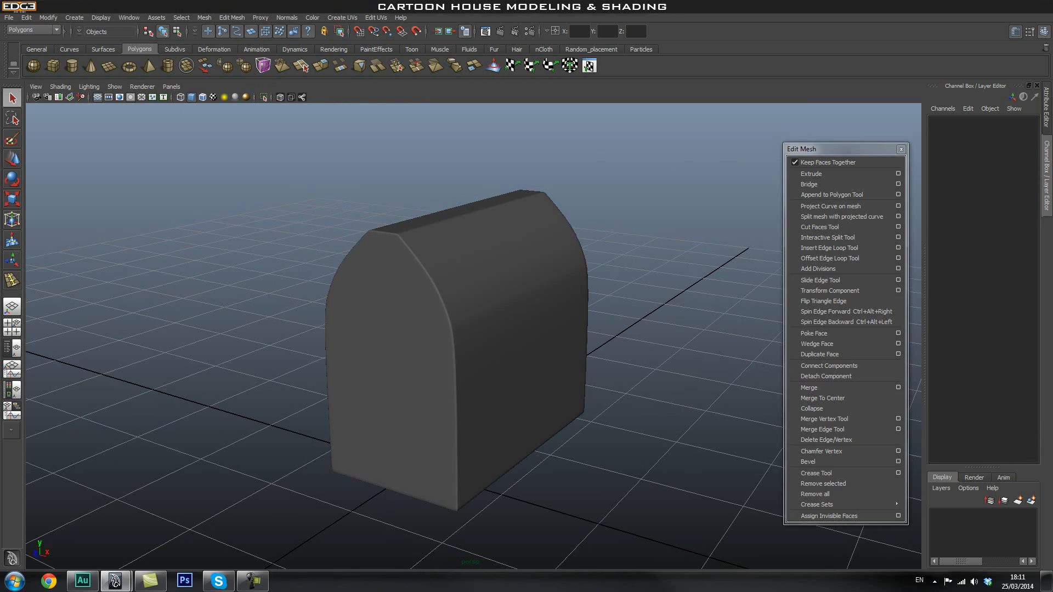